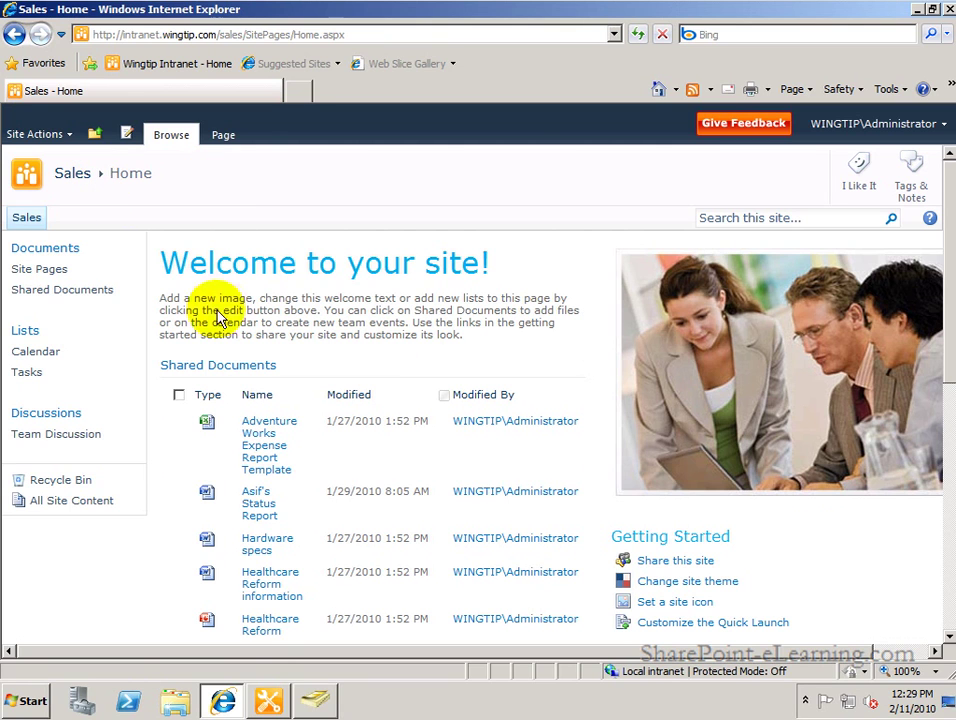
Switch from Internet Explorer to the Sales site settings in SharePoint Designer.
{"action": "left_click", "coordinate": [267, 700]}
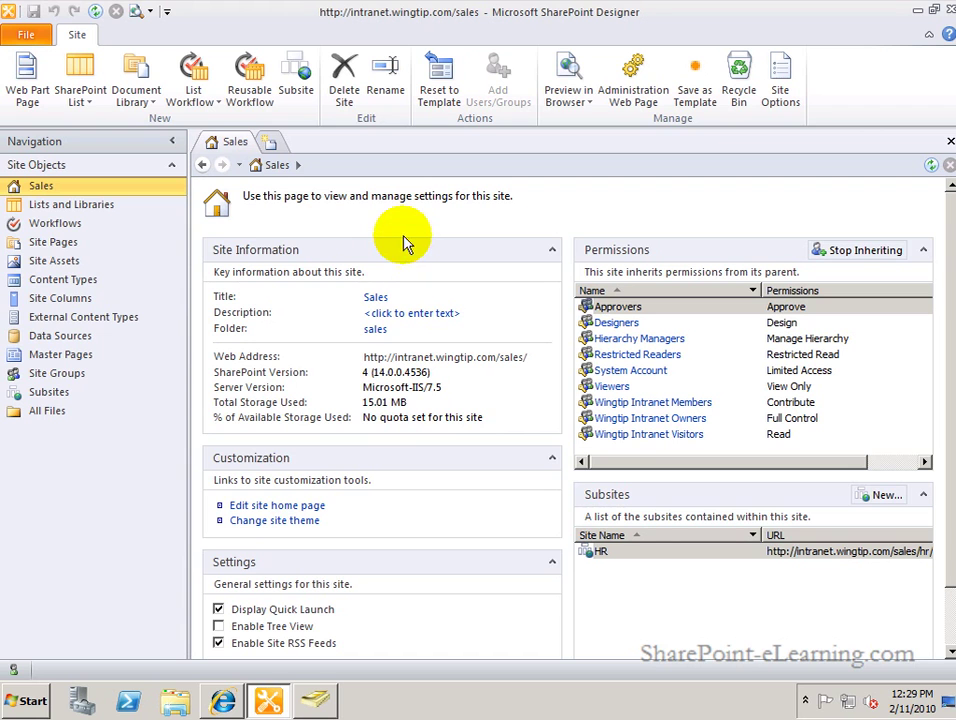
Show the Sales site's workflows from Site Objects in the Navigation pane.
{"action": "left_click", "coordinate": [64, 229]}
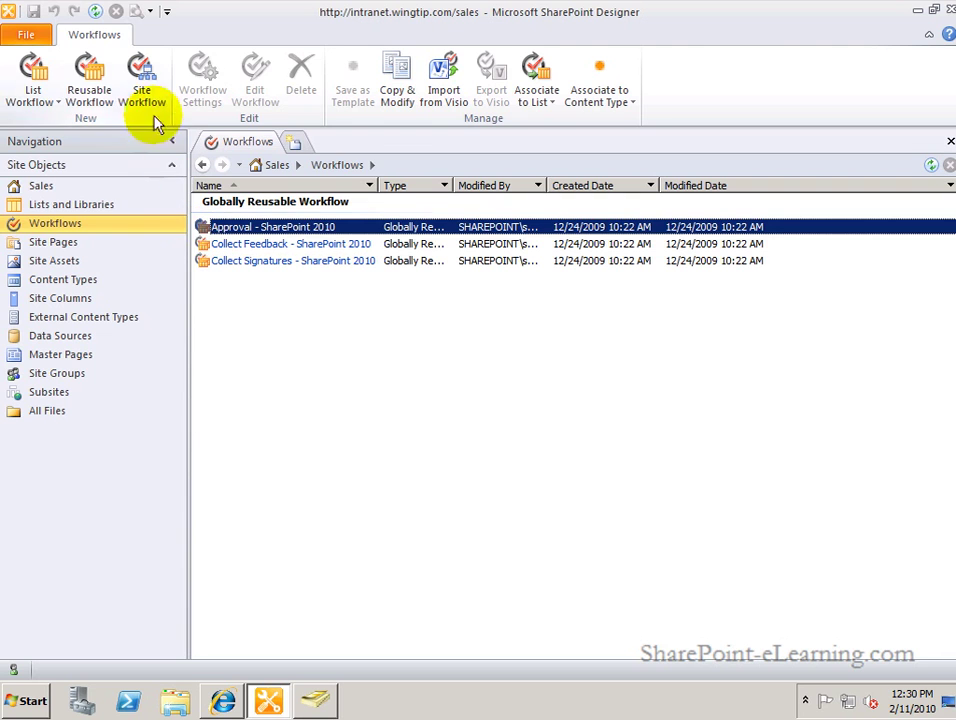
Display the site lists available for a new List Workflow.
{"action": "left_click", "coordinate": [31, 99]}
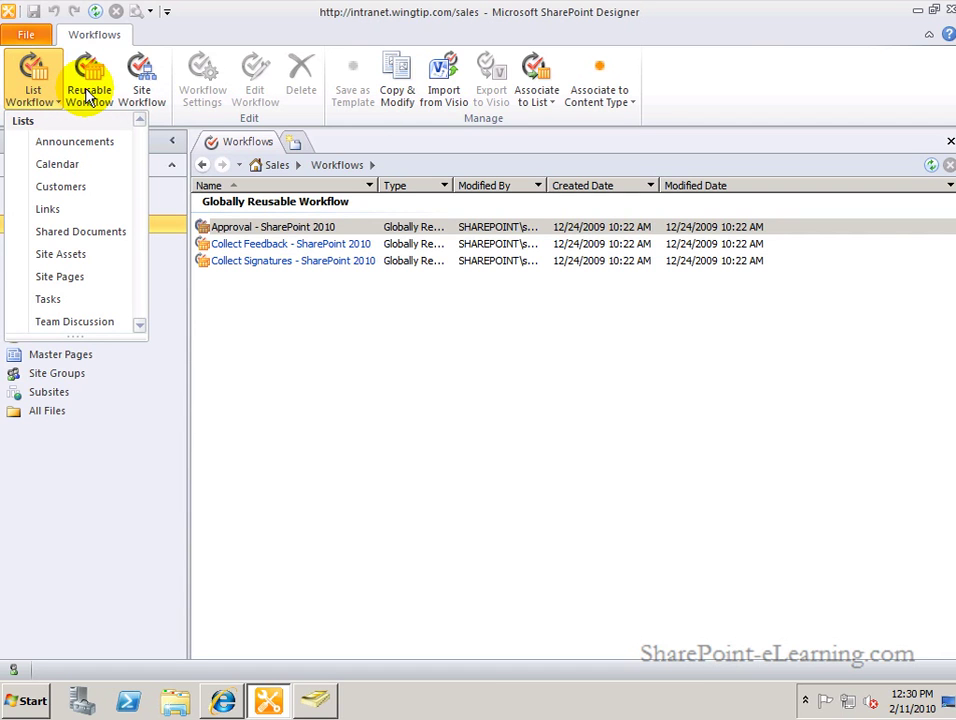
{"action": "left_click", "coordinate": [148, 36]}
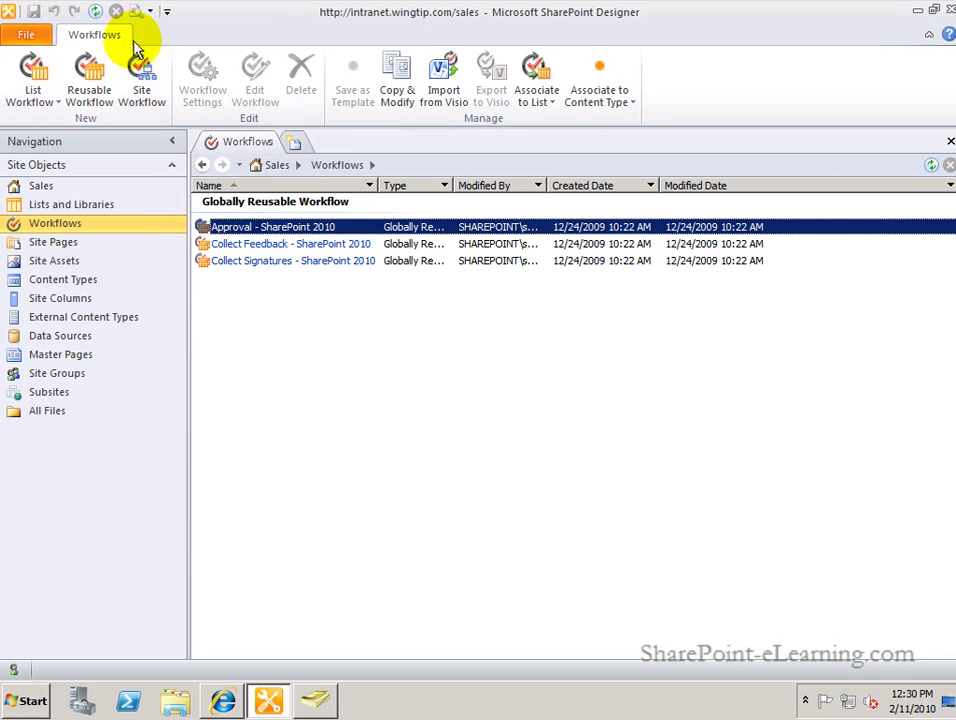
{"action": "left_click", "coordinate": [51, 88]}
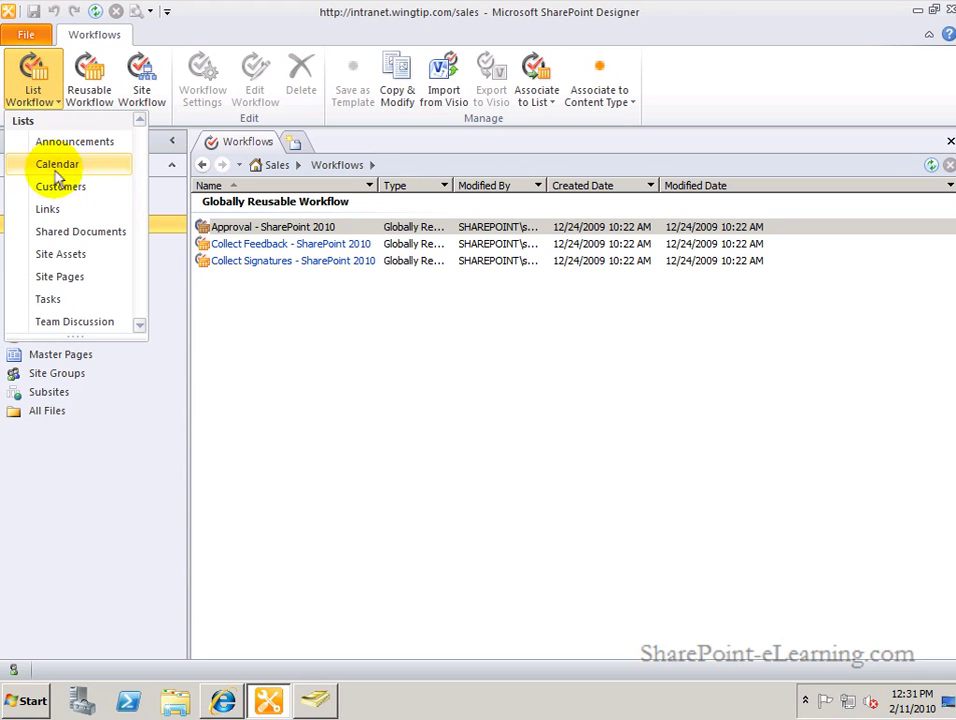
Create a Calendar list workflow named 'Process Events'.
{"action": "left_click", "coordinate": [68, 165]}
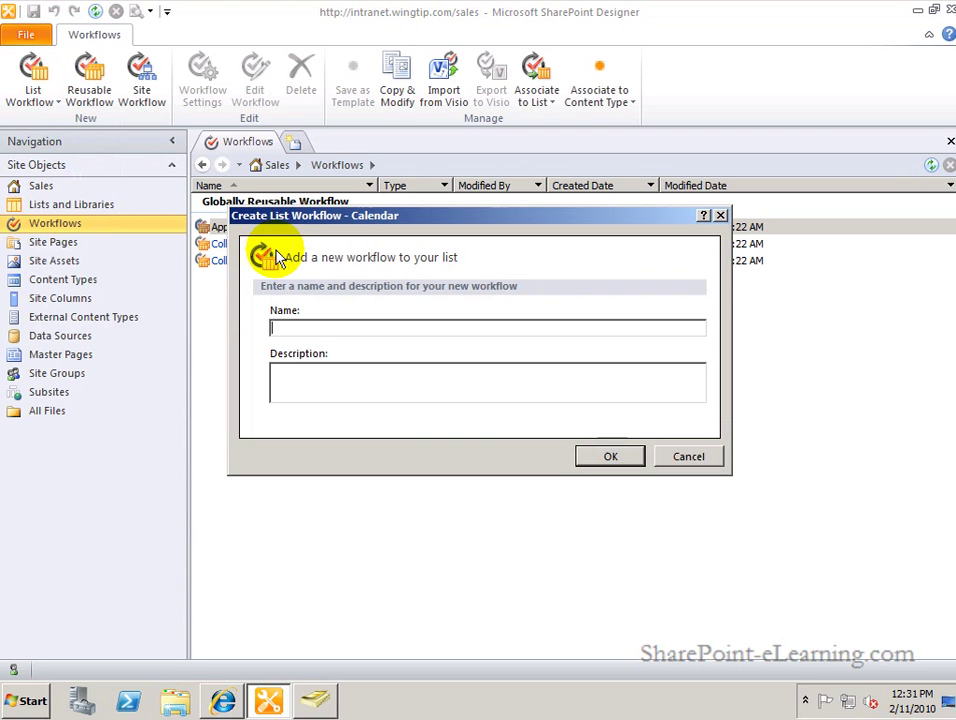
{"action": "type", "text": "Process Events"}
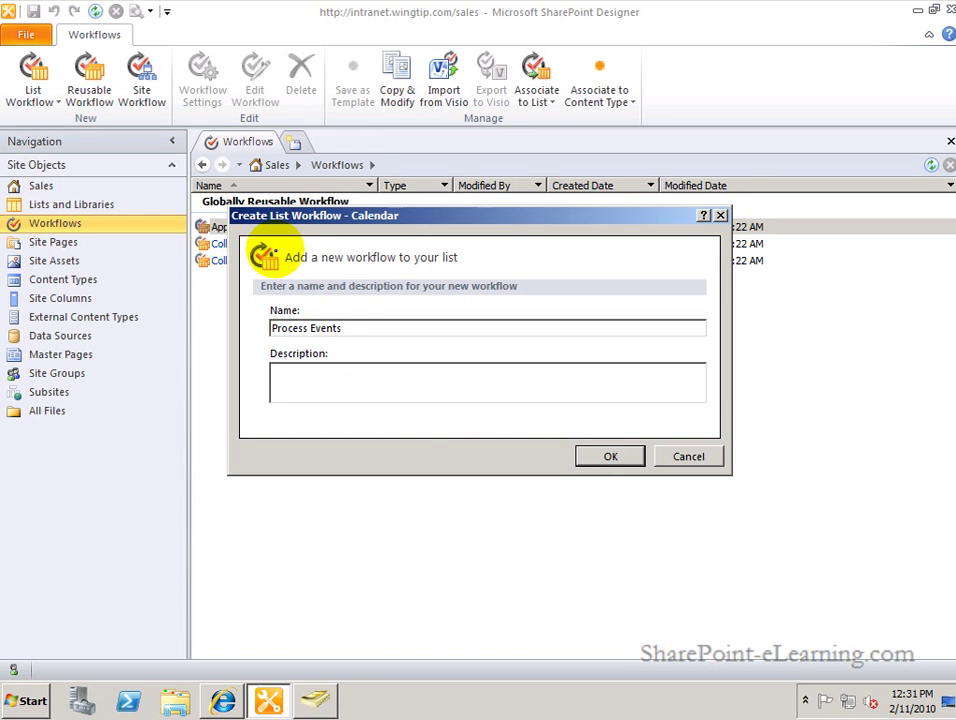
{"action": "left_click", "coordinate": [589, 459]}
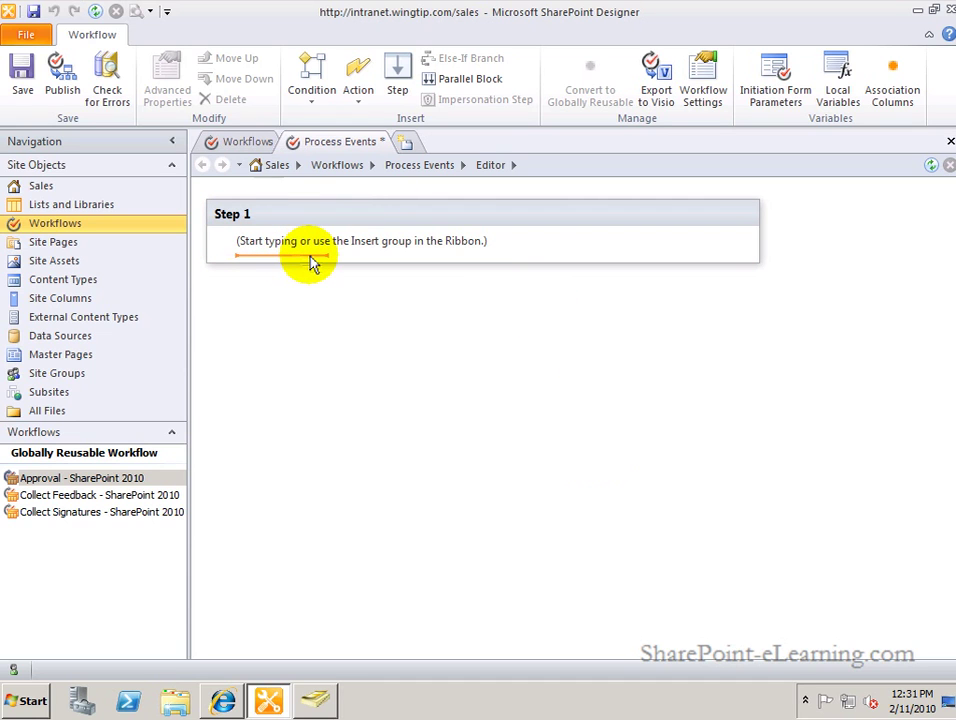
Insert a Set Workflow Status action into Step 1 and show its status values.
{"action": "left_click", "coordinate": [360, 95]}
{"action": "left_click_drag", "start_coordinate": [623, 203], "coordinate": [619, 294]}
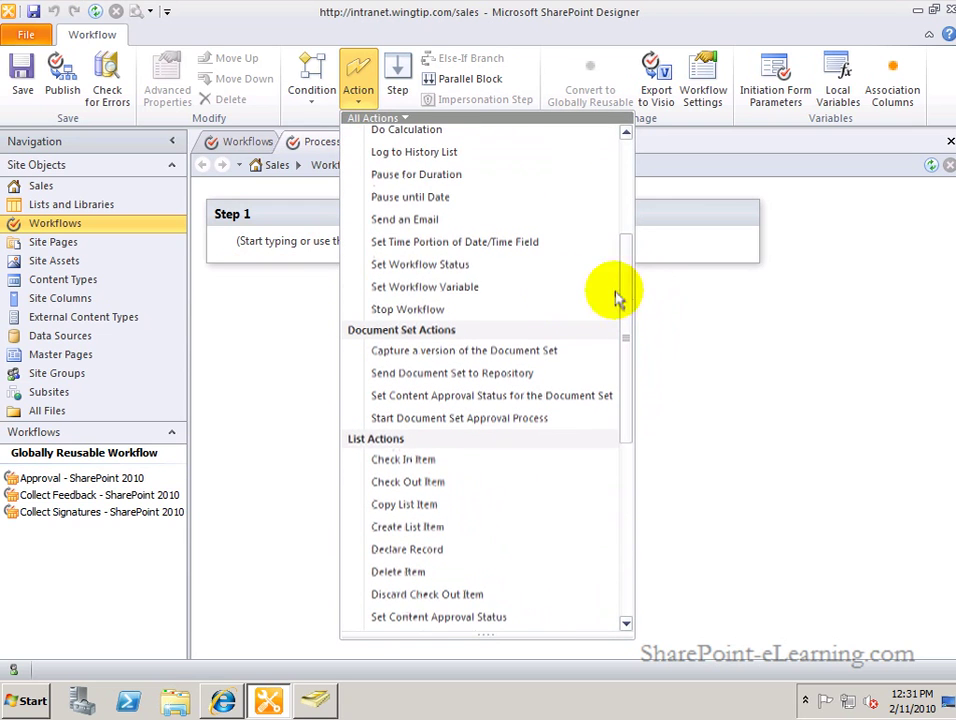
{"action": "left_click", "coordinate": [462, 267]}
{"action": "left_click", "coordinate": [366, 252]}
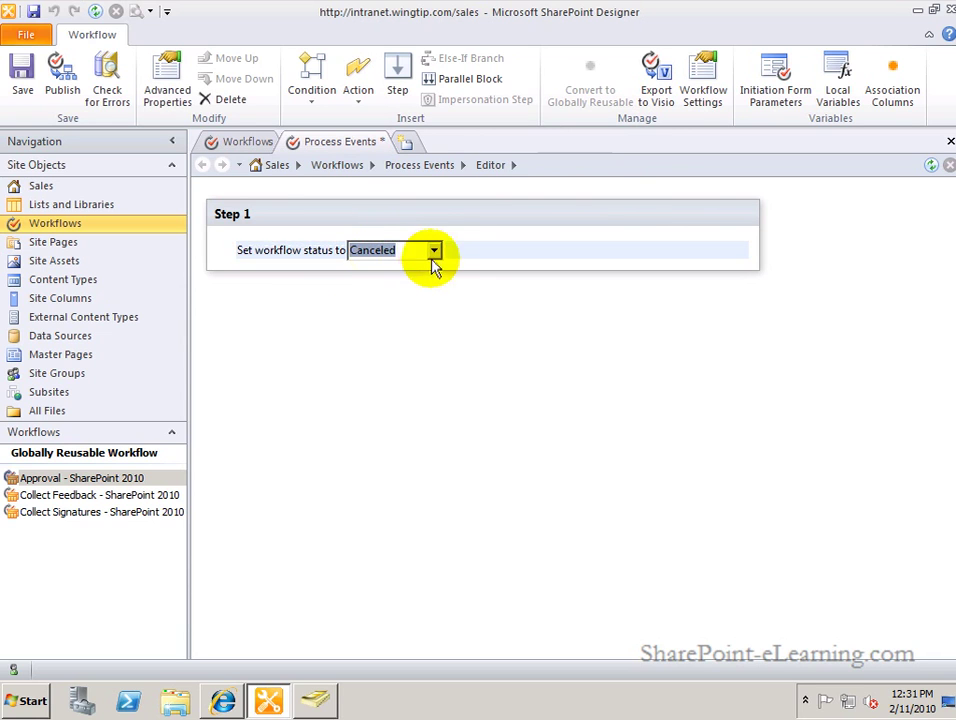
{"action": "left_click", "coordinate": [437, 254]}
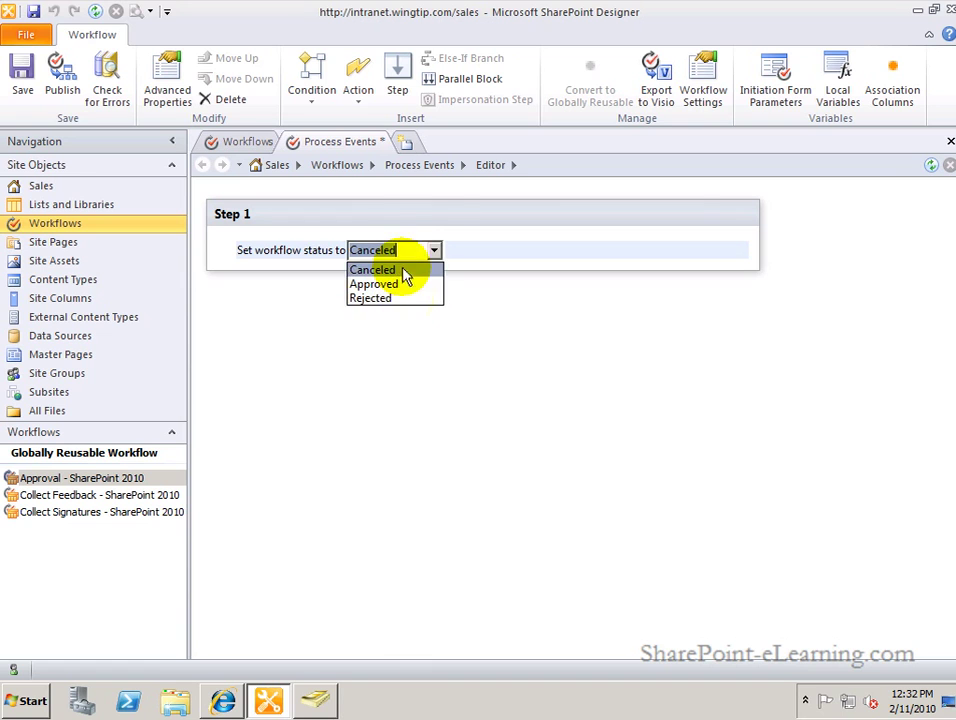
Change the Step 1 workflow status value from Canceled to 'Starting'.
{"action": "left_click", "coordinate": [412, 262]}
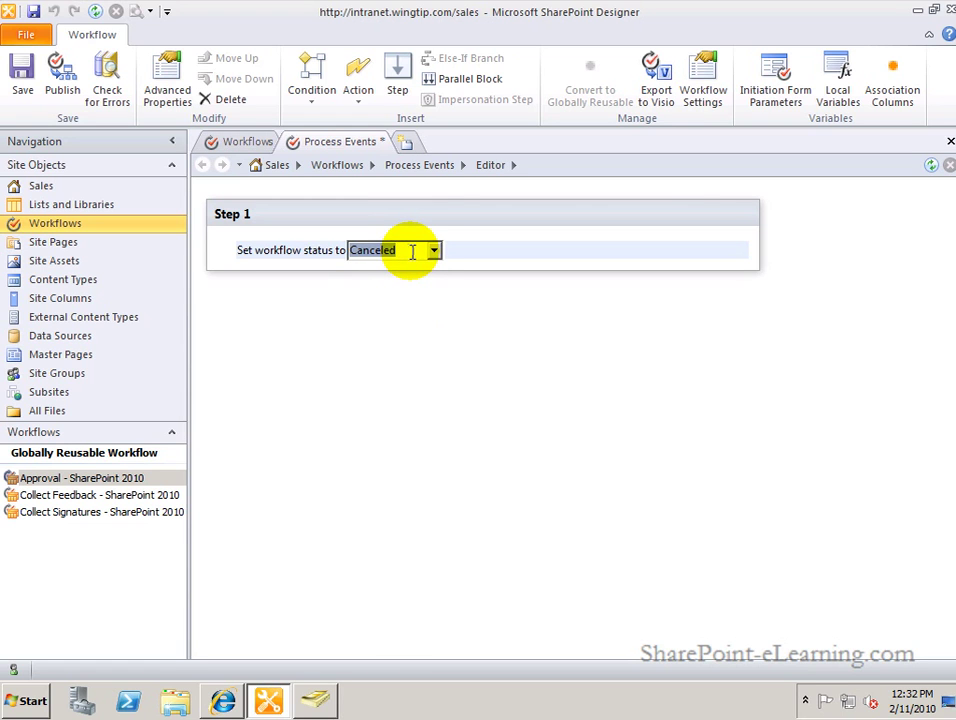
{"action": "type", "text": "Starting"}
{"action": "left_click", "coordinate": [409, 267]}
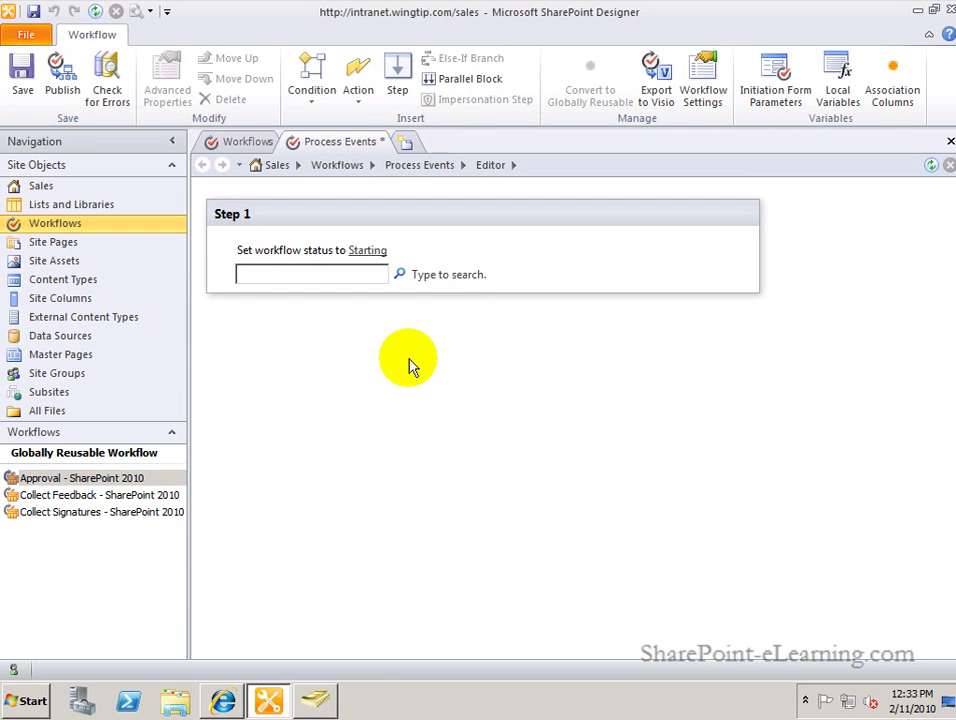
Add a Send an Email action to Step 1 and open its Define E-mail Message dialog.
{"action": "type", "text": "email"}
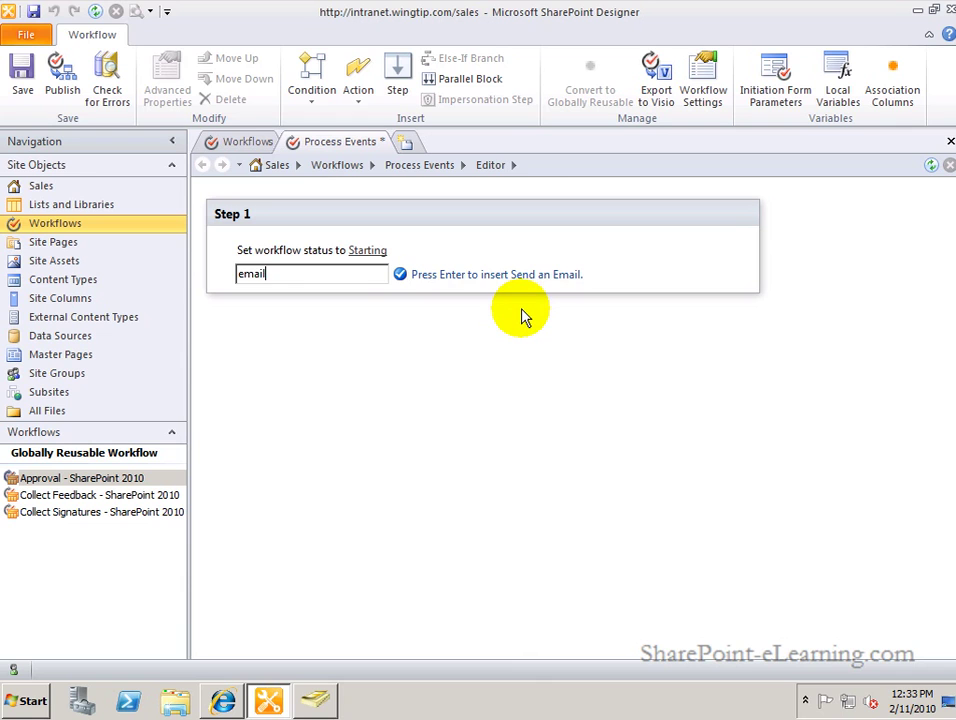
{"action": "key", "text": "Return"}
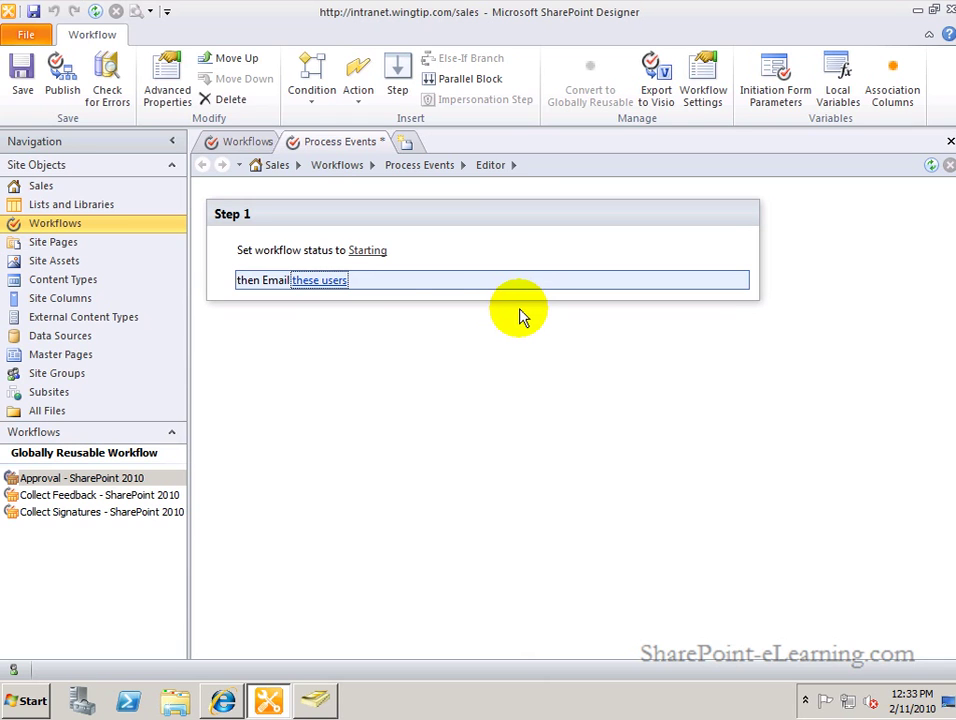
{"action": "left_click", "coordinate": [322, 284]}
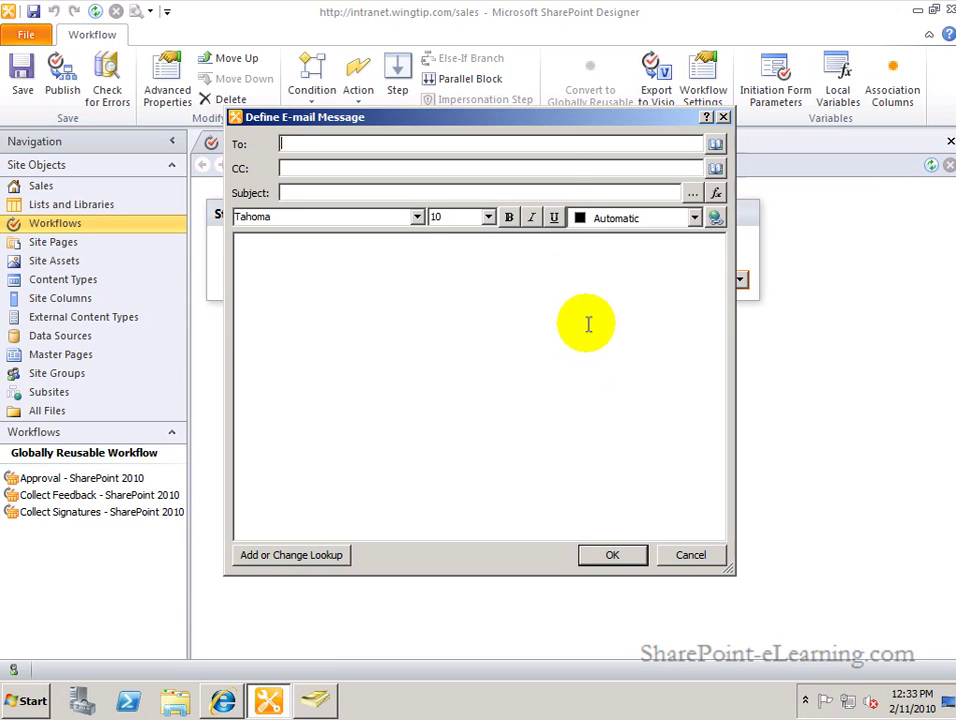
Put the Wingtip Intranet Members group in the email's To field.
{"action": "left_click", "coordinate": [542, 144]}
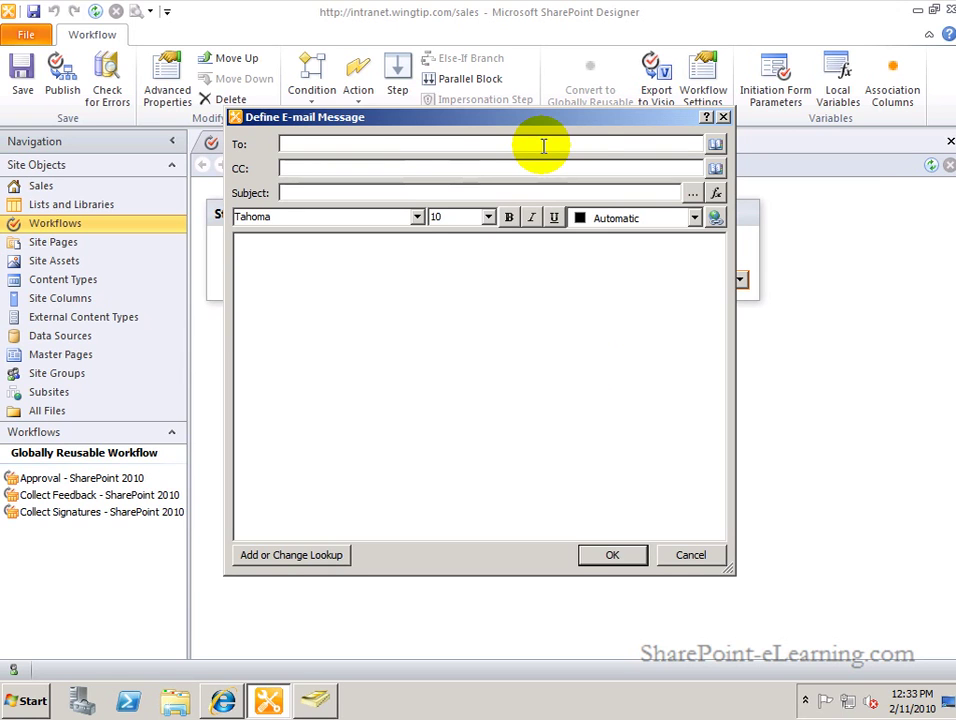
{"action": "left_click", "coordinate": [716, 145]}
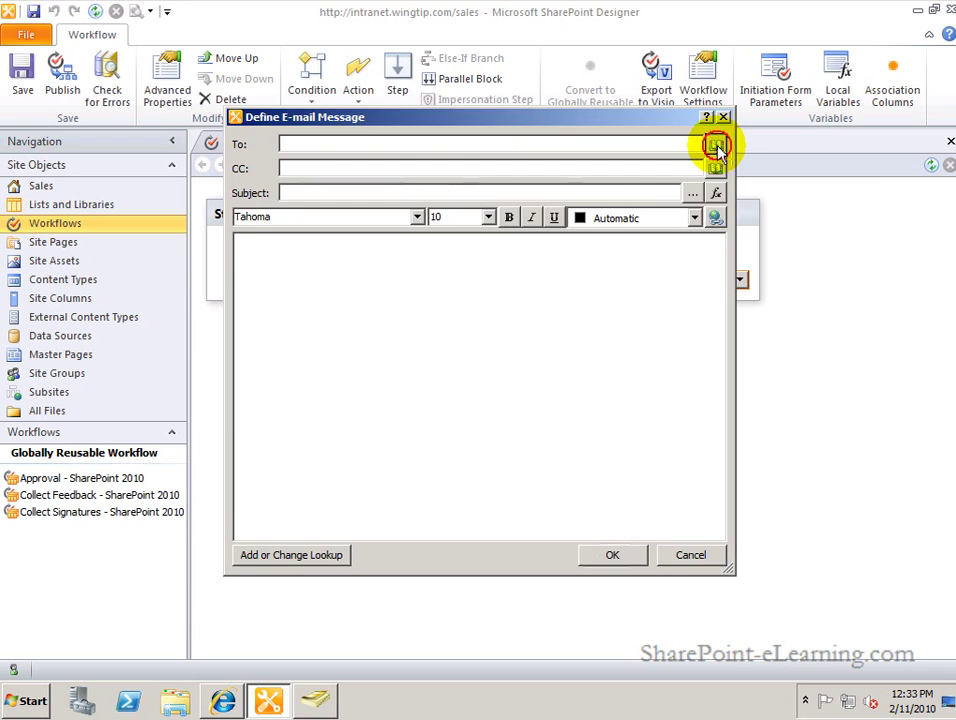
{"action": "scroll", "coordinate": [425, 410], "scroll_direction": "down", "scroll_amount": 2}
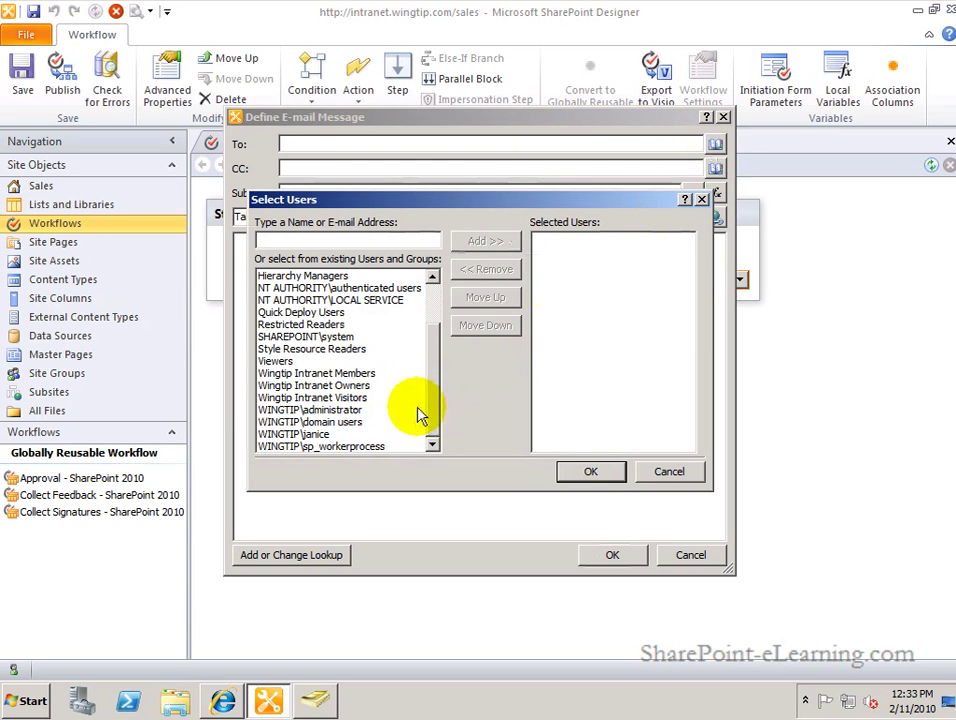
{"action": "left_click", "coordinate": [315, 373]}
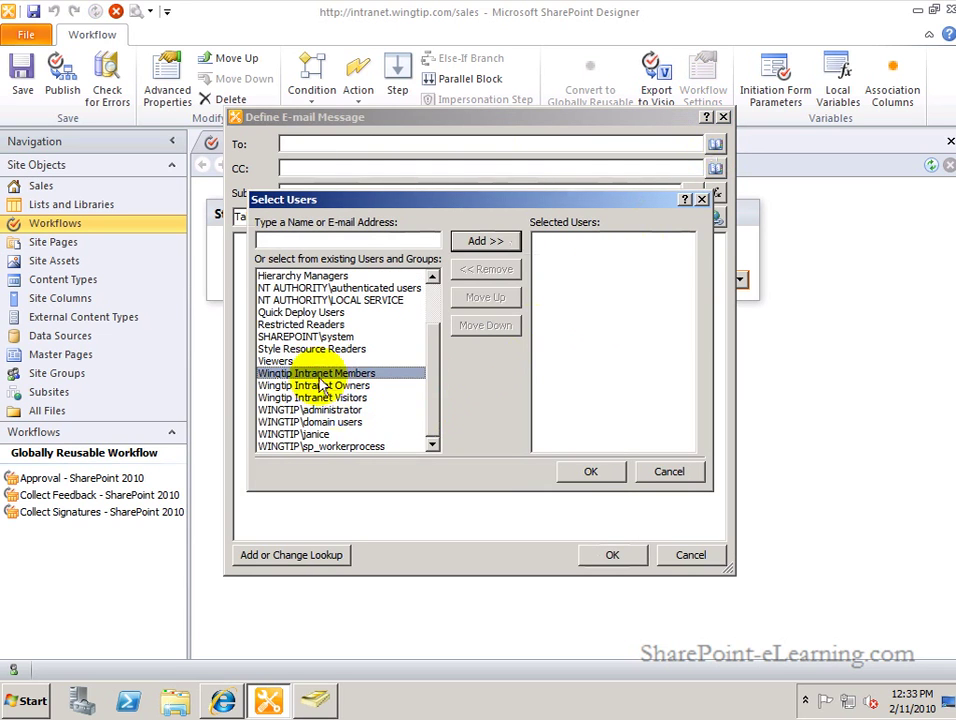
{"action": "left_click", "coordinate": [483, 245]}
{"action": "left_click", "coordinate": [590, 472]}
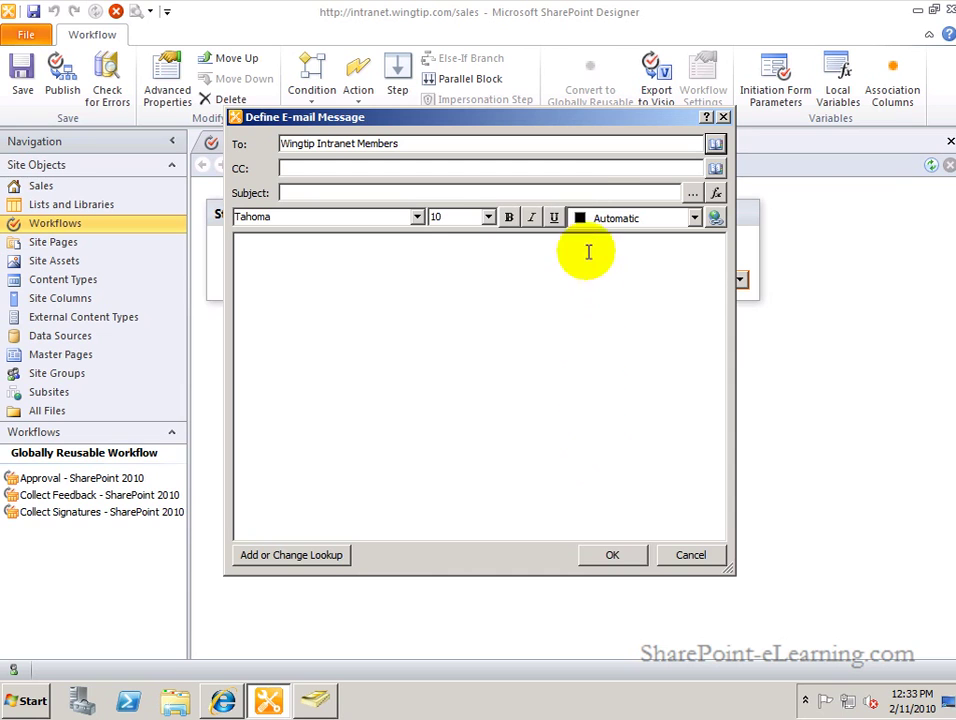
{"action": "left_click", "coordinate": [588, 193]}
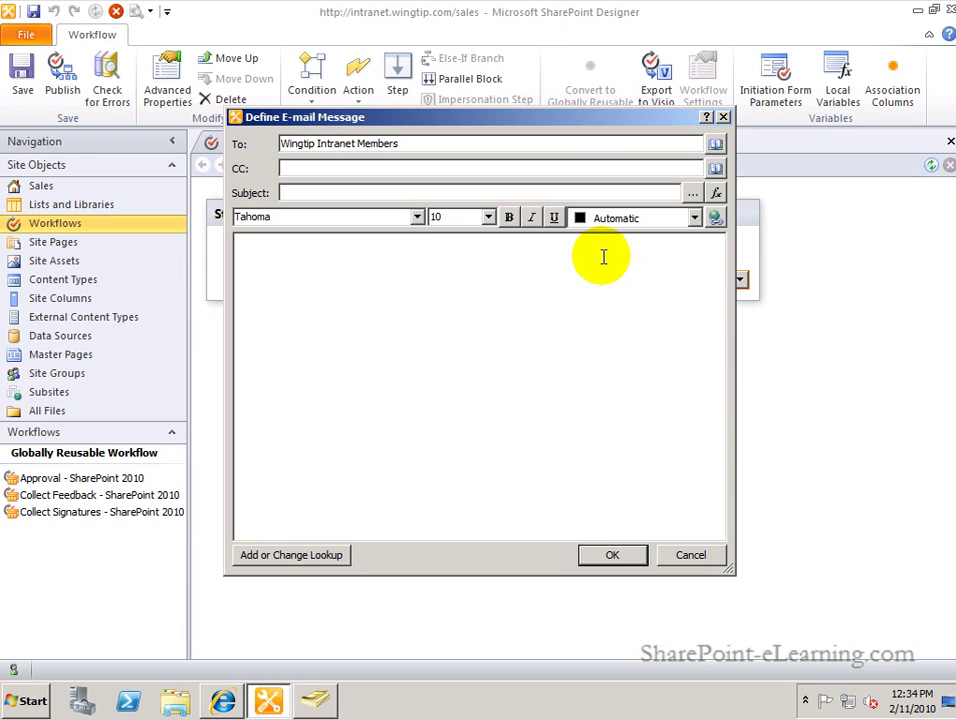
Build the subject 'New event created -' followed by the Current Item Title lookup.
{"action": "left_click", "coordinate": [693, 194]}
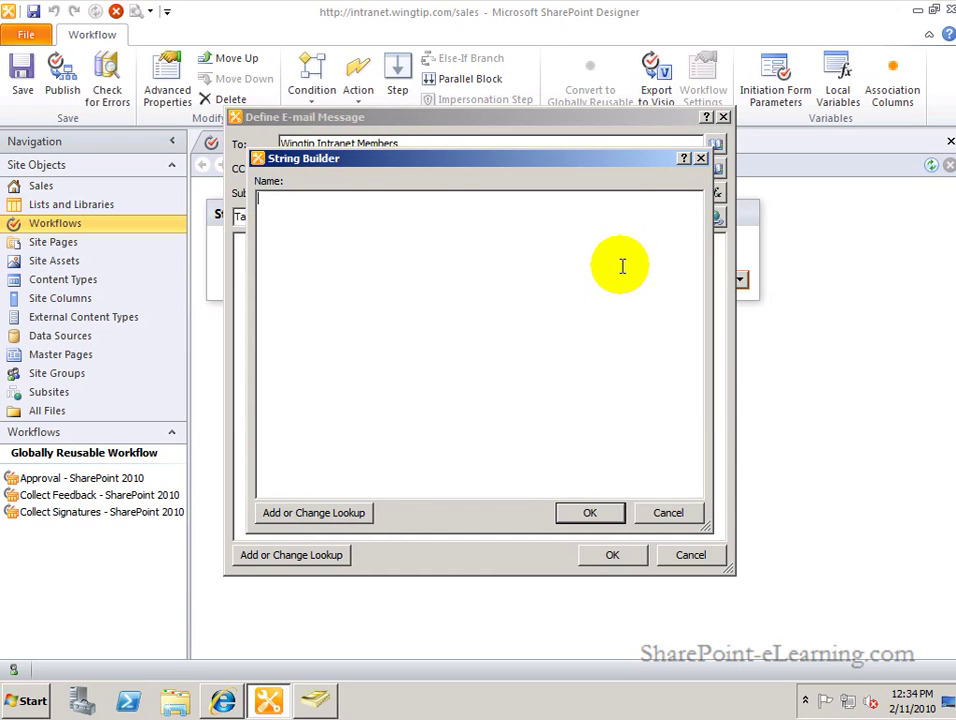
{"action": "type", "text": "New event created "}
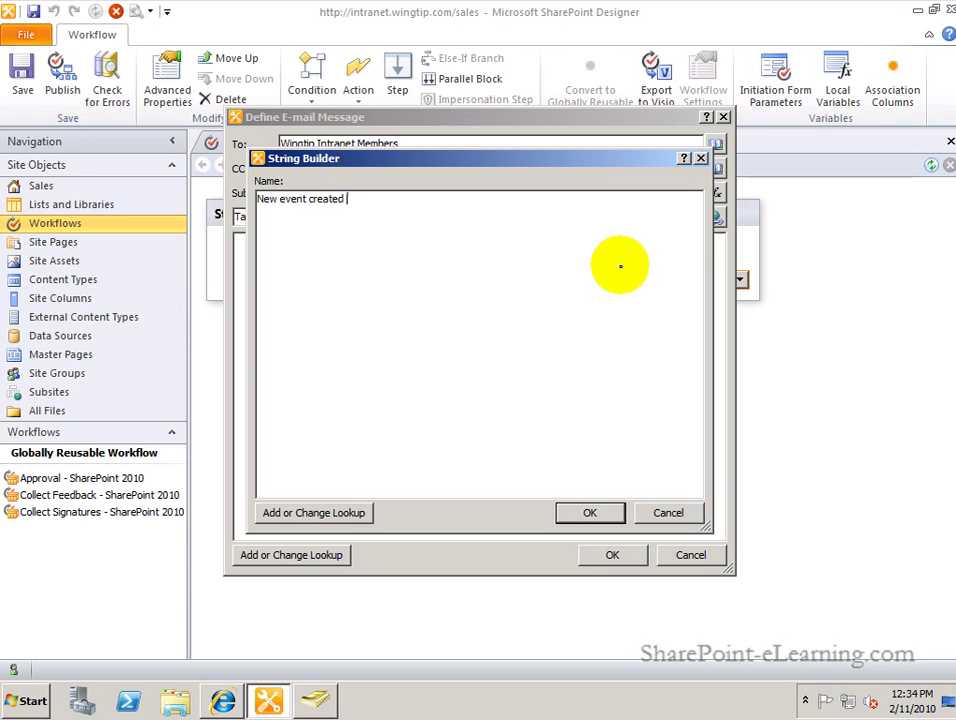
{"action": "type", "text": "-"}
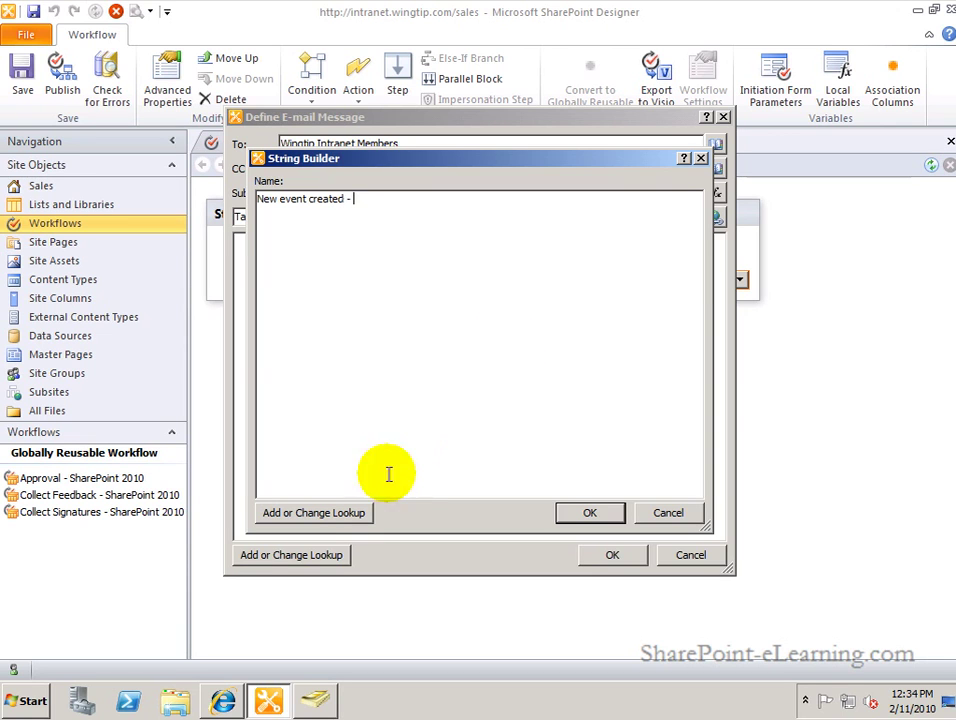
{"action": "left_click", "coordinate": [330, 513]}
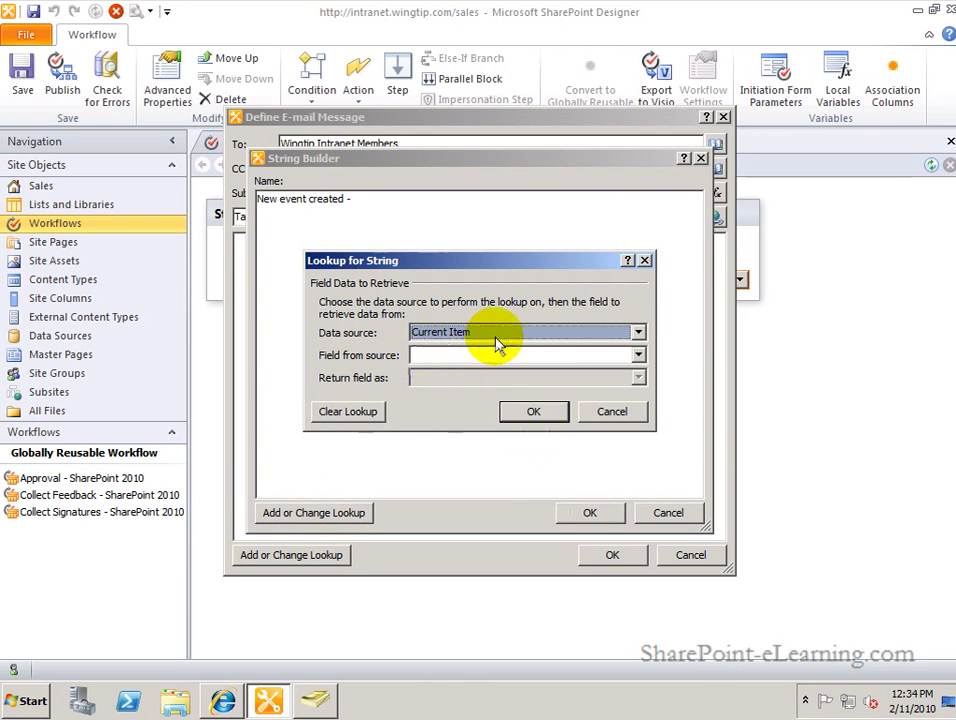
{"action": "left_click", "coordinate": [638, 356]}
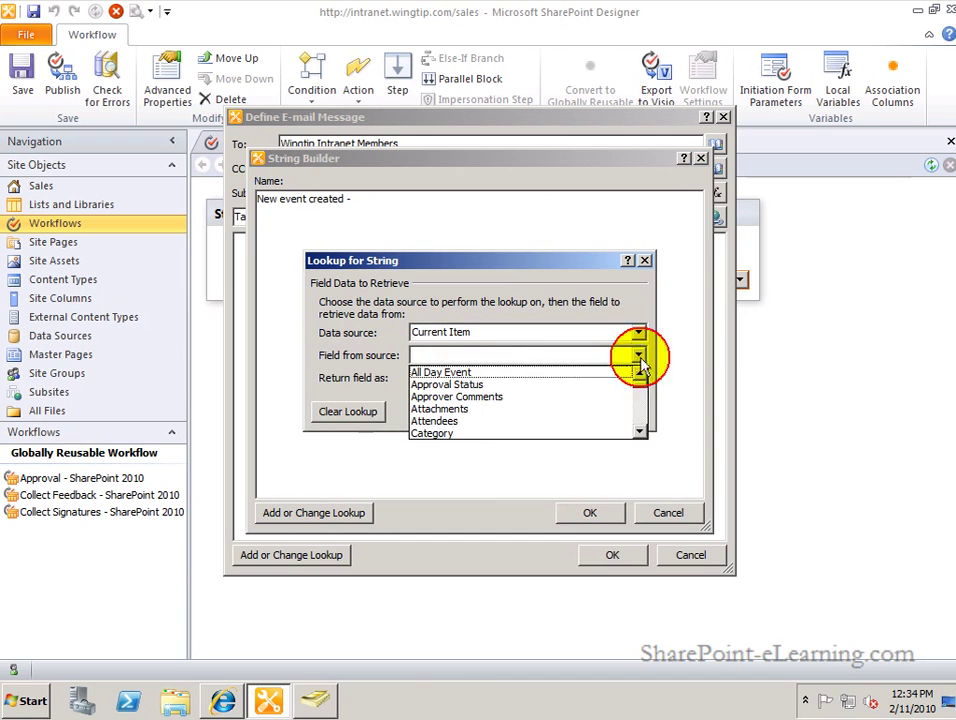
{"action": "scroll", "coordinate": [645, 405], "scroll_direction": "down", "scroll_amount": 4}
{"action": "scroll", "coordinate": [645, 420], "scroll_direction": "down", "scroll_amount": 3}
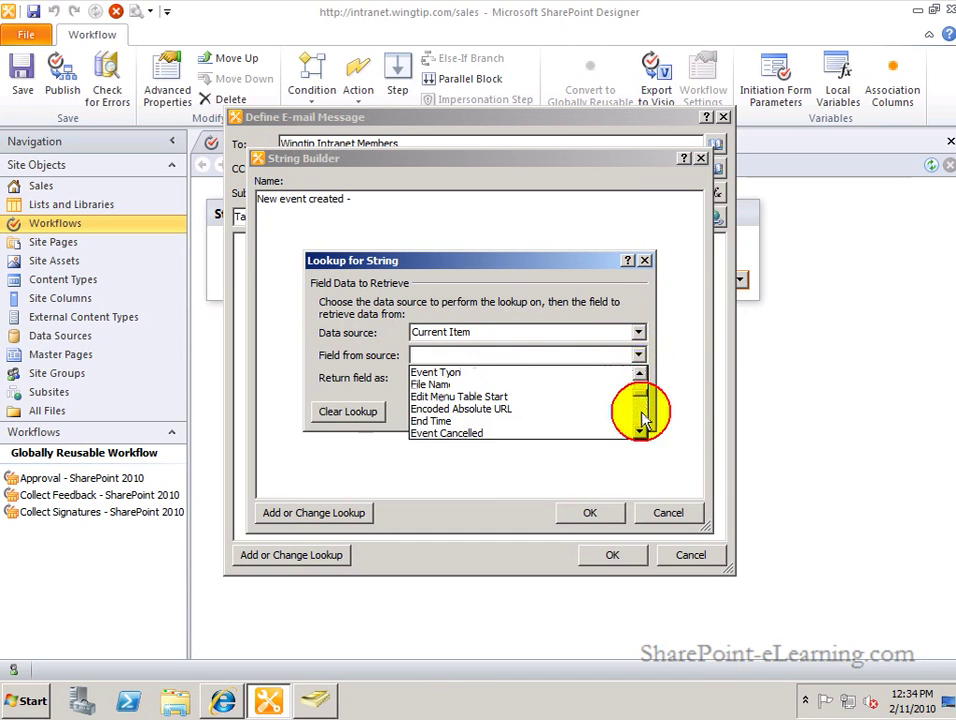
{"action": "scroll", "coordinate": [641, 425], "scroll_direction": "down", "scroll_amount": 2}
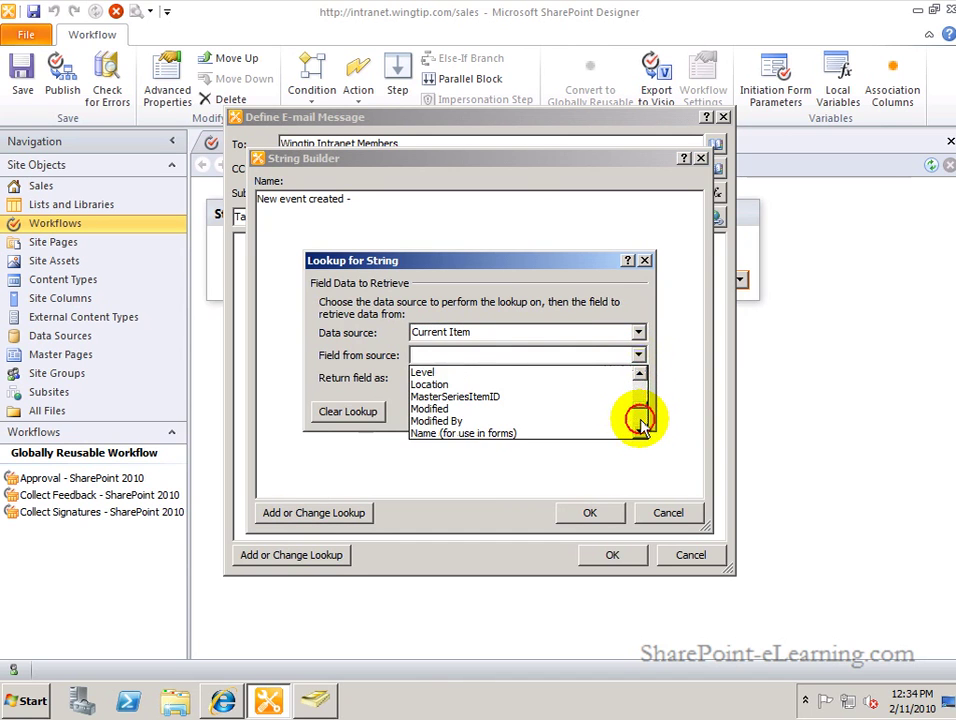
{"action": "scroll", "coordinate": [641, 425], "scroll_direction": "down", "scroll_amount": 2}
{"action": "scroll", "coordinate": [641, 425], "scroll_direction": "down", "scroll_amount": 4}
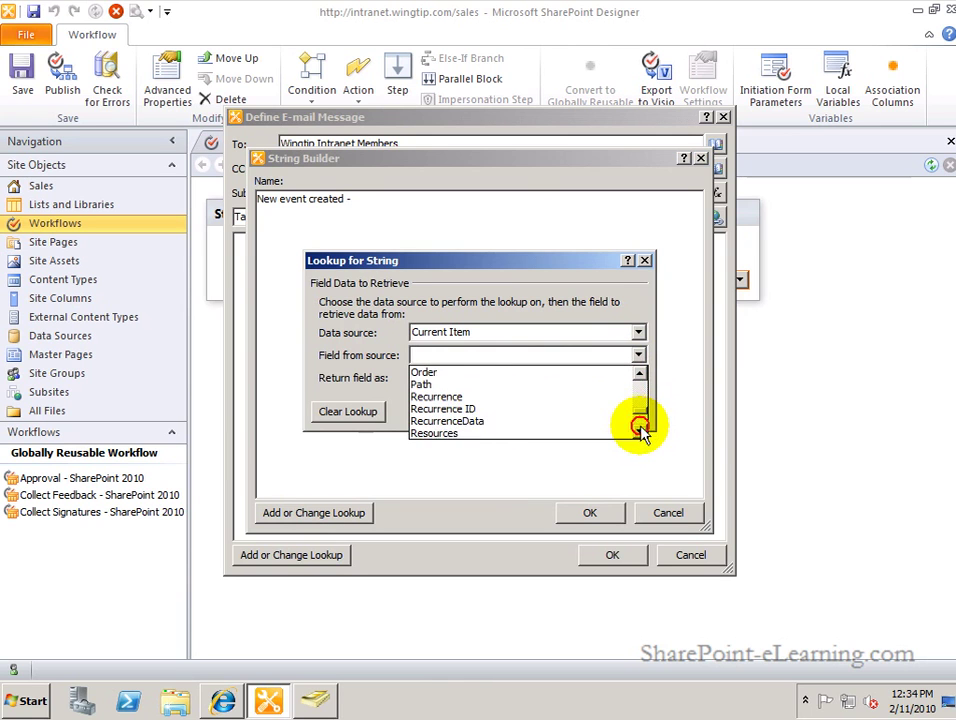
{"action": "scroll", "coordinate": [641, 432], "scroll_direction": "down", "scroll_amount": 1}
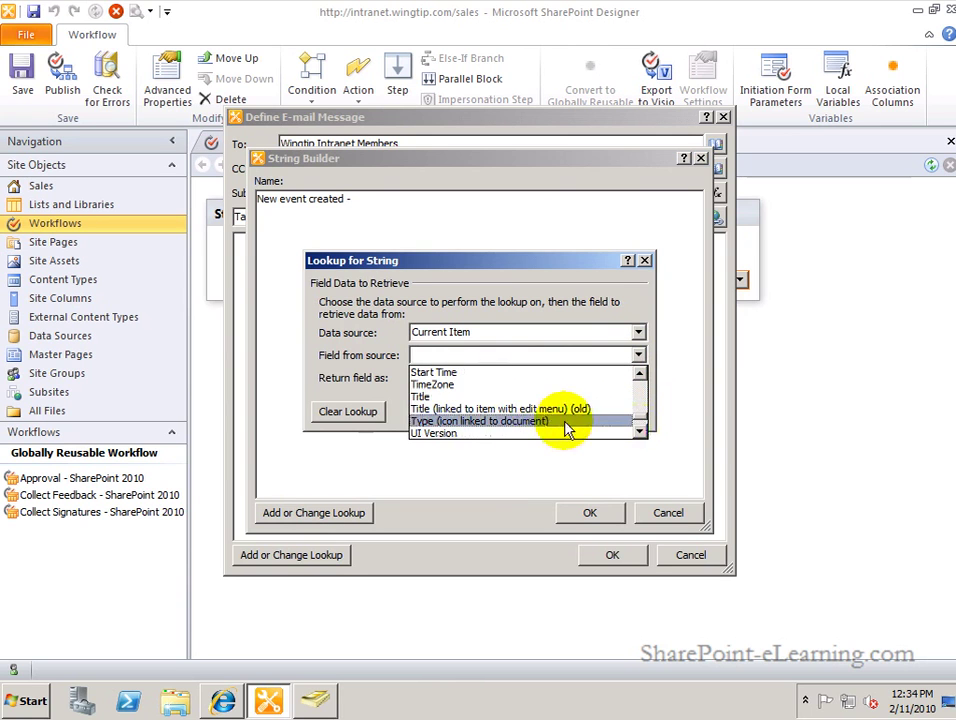
{"action": "left_click", "coordinate": [529, 387]}
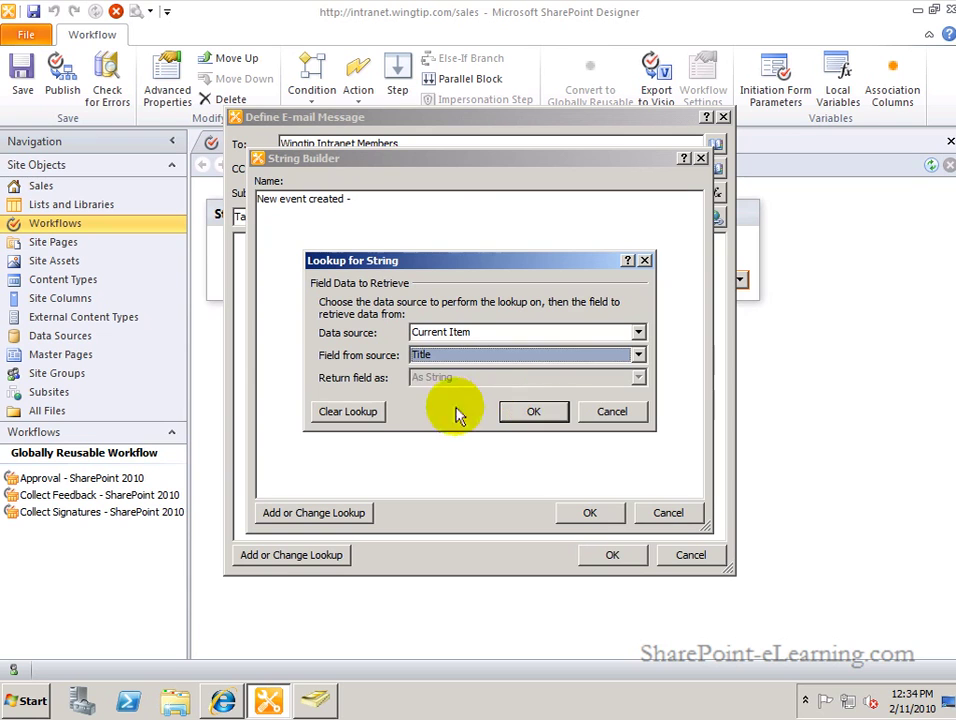
{"action": "left_click", "coordinate": [531, 405]}
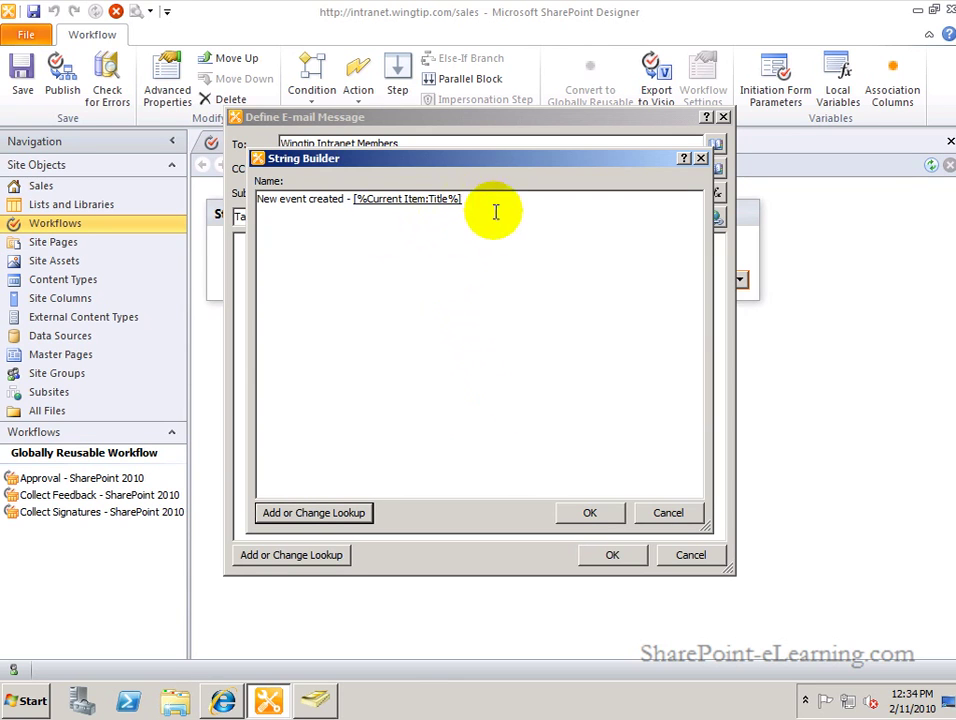
{"action": "left_click", "coordinate": [589, 512]}
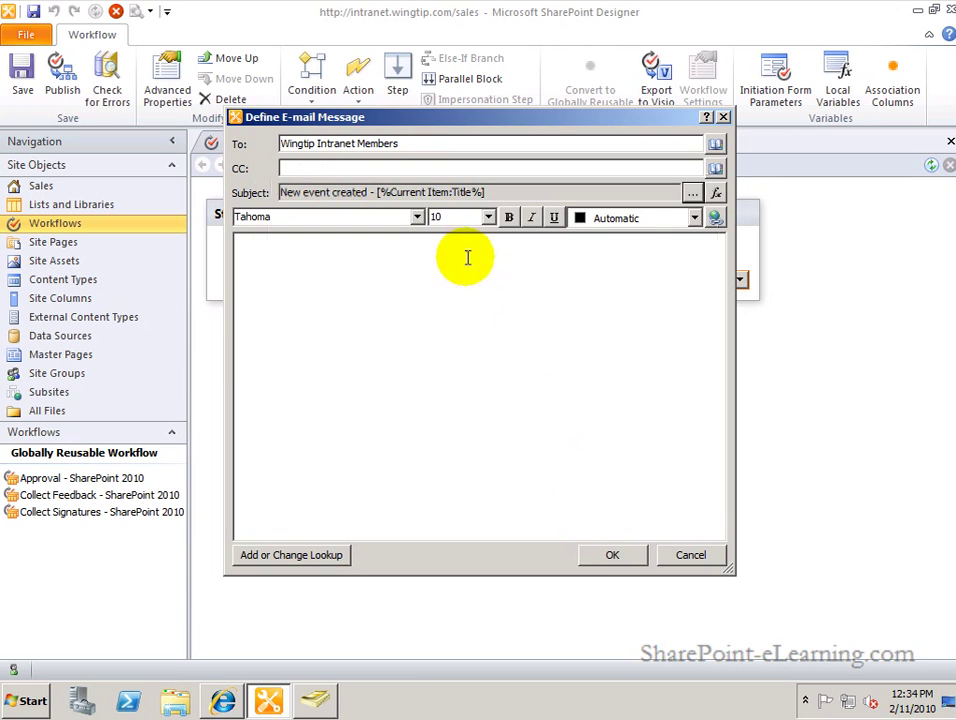
Write 'New event has been created. Please take note:' and add the Current Item Encoded Absolute URL lookup below.
{"action": "left_click", "coordinate": [463, 289]}
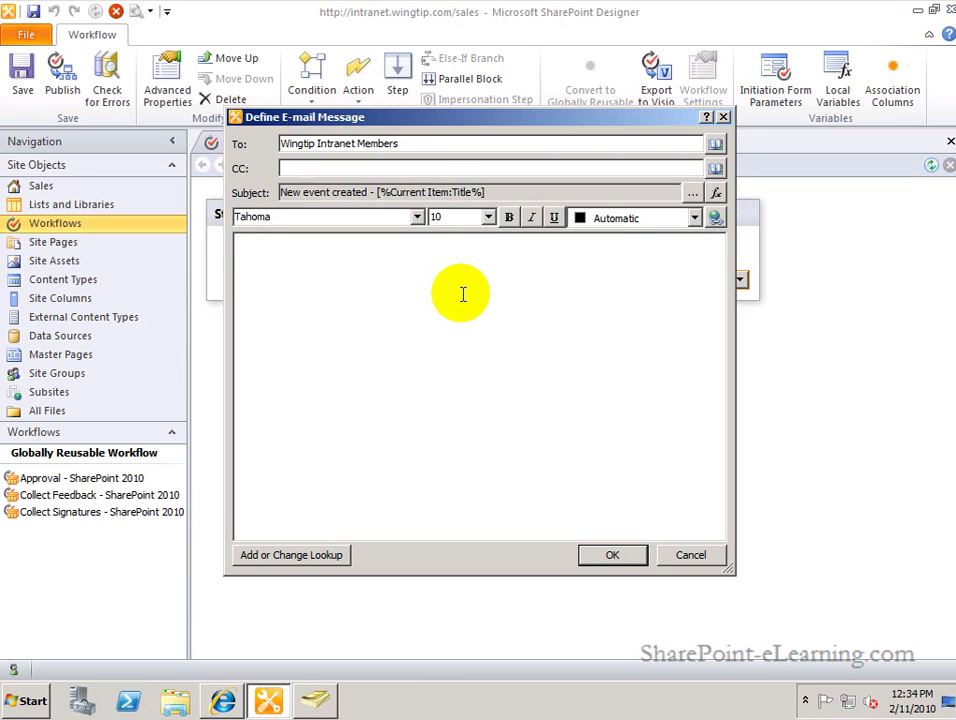
{"action": "type", "text": "New event has been created"}
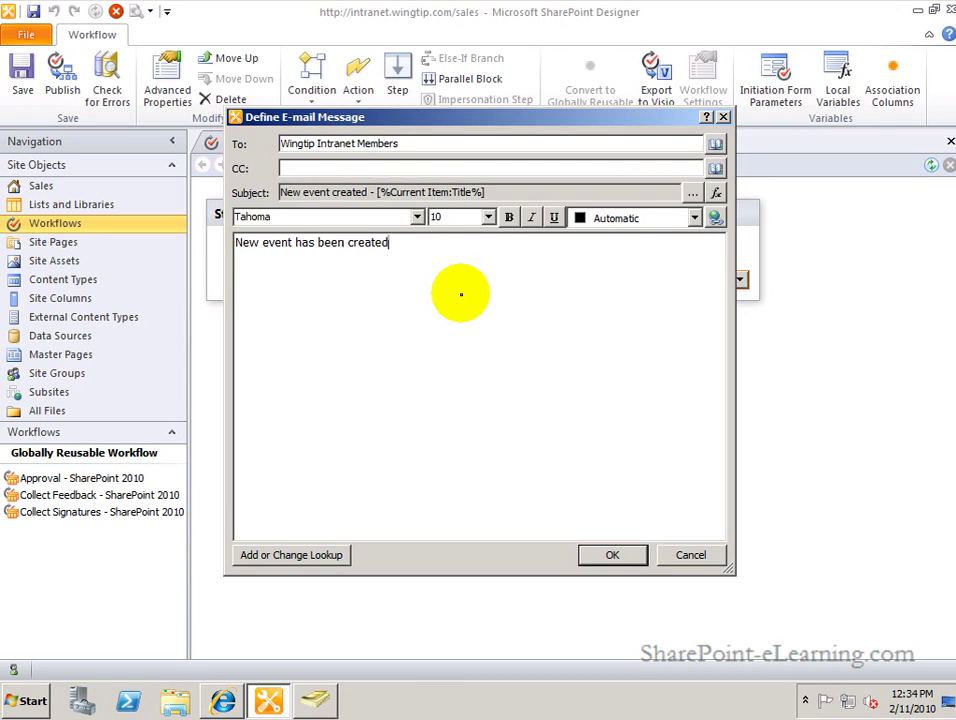
{"action": "type", "text": ". Please take note:"}
{"action": "key", "text": "Return"}
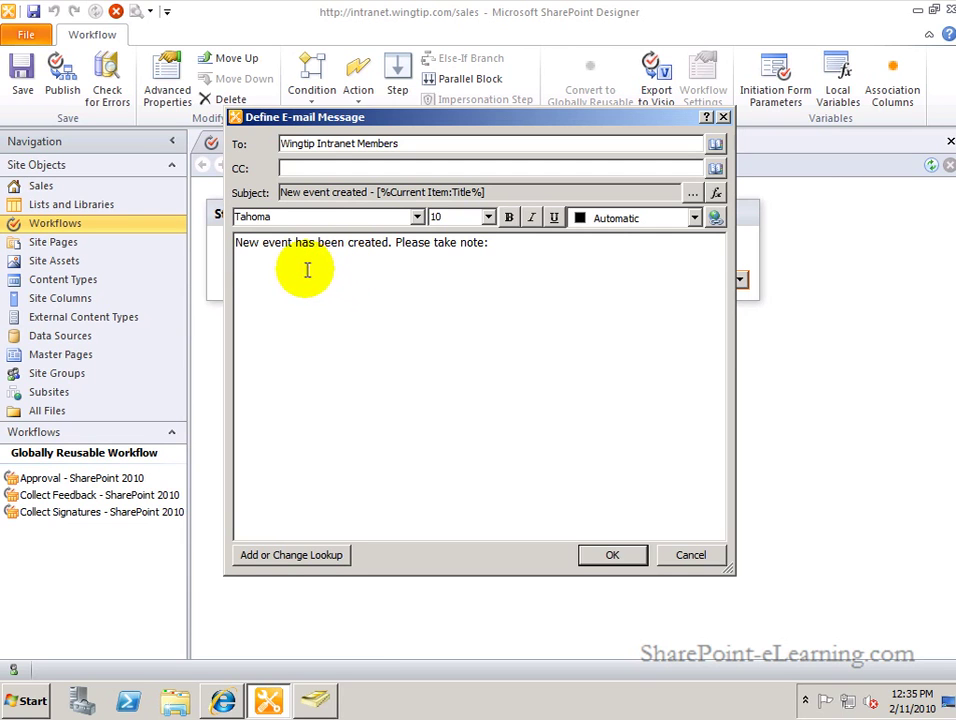
{"action": "left_click", "coordinate": [303, 560]}
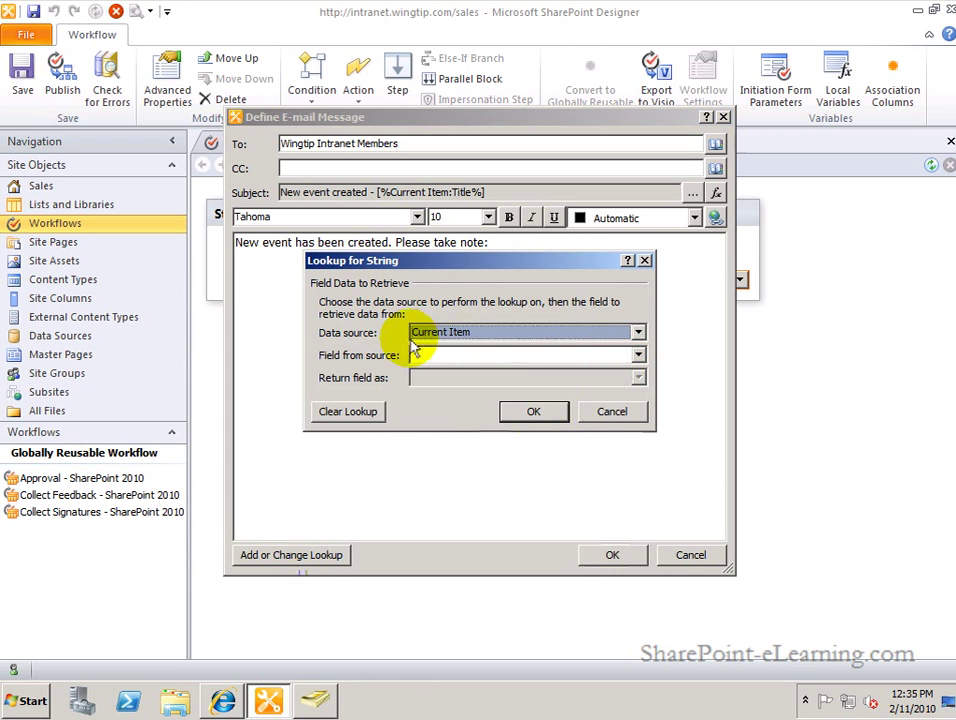
{"action": "left_click", "coordinate": [638, 356]}
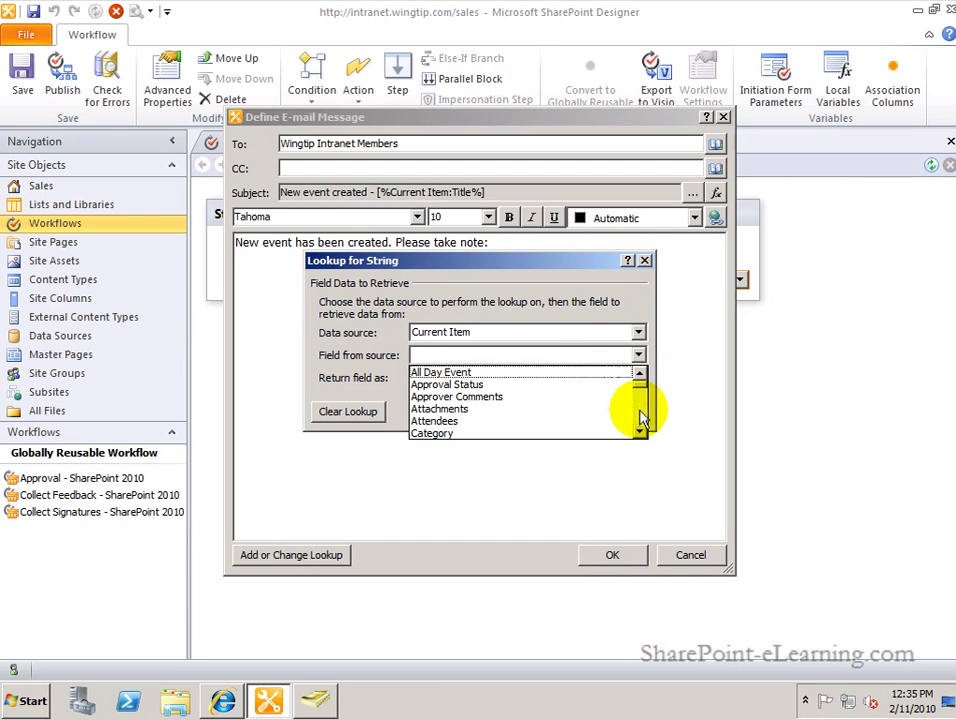
{"action": "left_click", "coordinate": [640, 416]}
{"action": "left_click", "coordinate": [641, 418]}
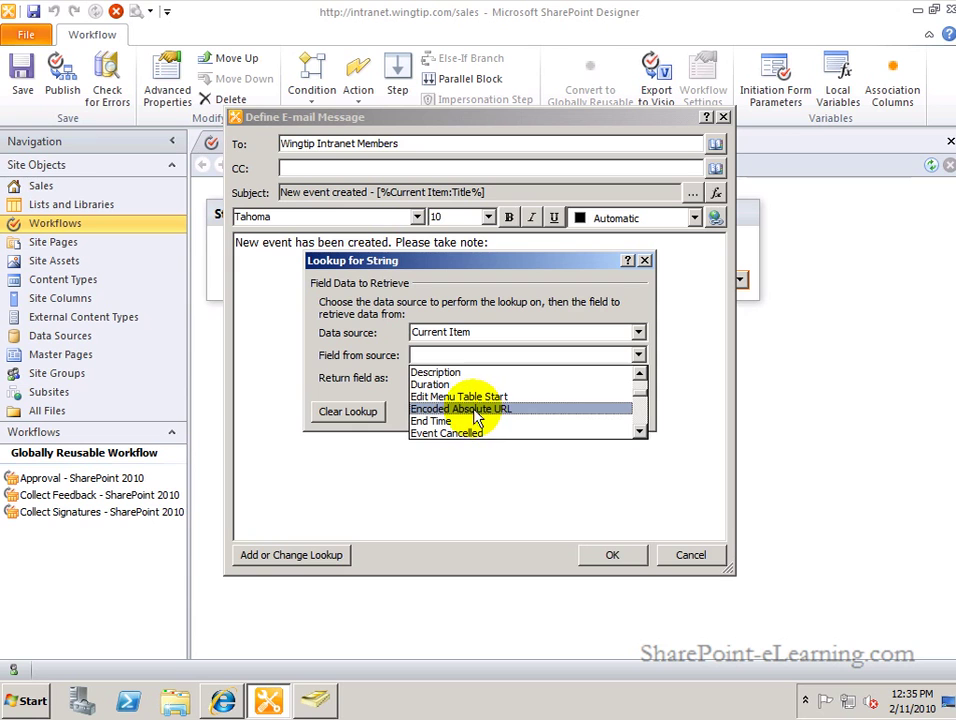
{"action": "left_click", "coordinate": [514, 418]}
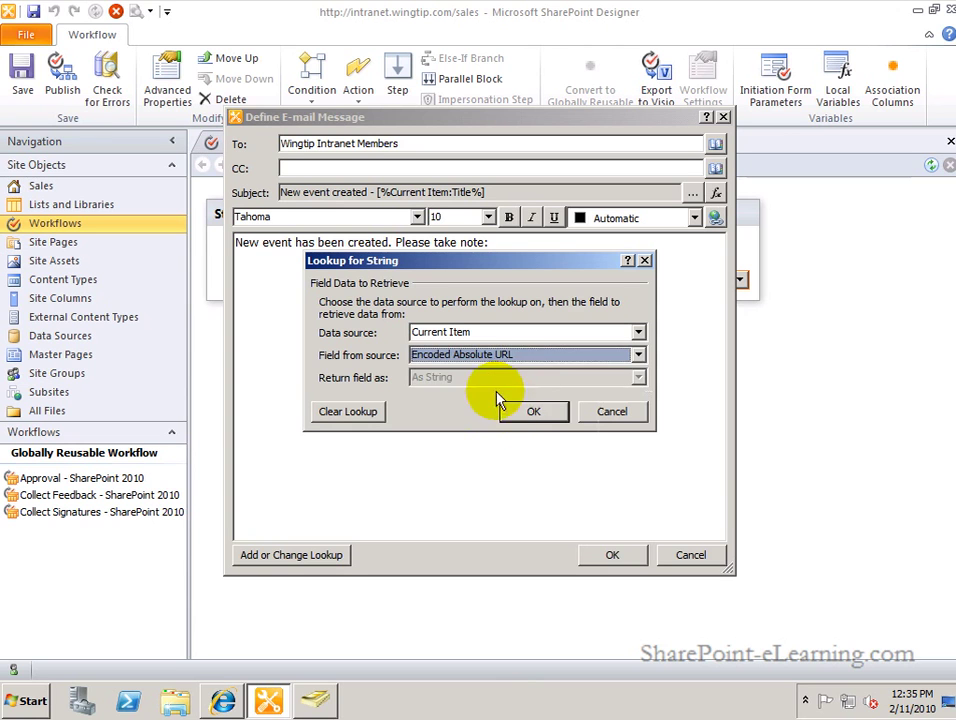
{"action": "left_click", "coordinate": [531, 414]}
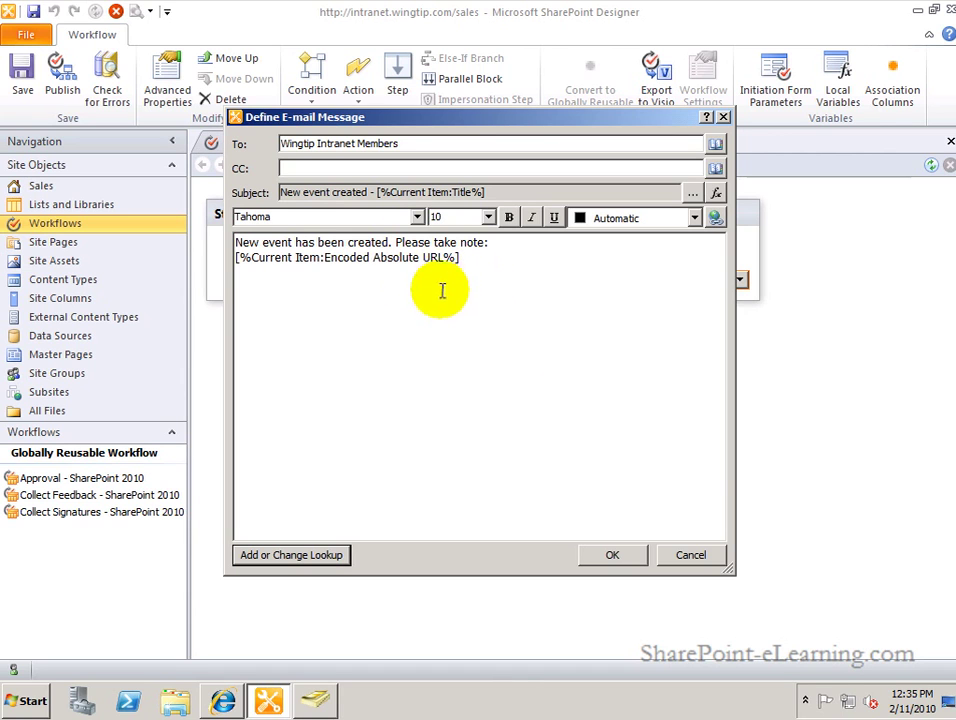
Format the word 'event' as Times New Roman, 14 pt, bold, blue, and accept the e-mail message.
{"action": "double_click", "coordinate": [273, 244]}
{"action": "left_click", "coordinate": [418, 218]}
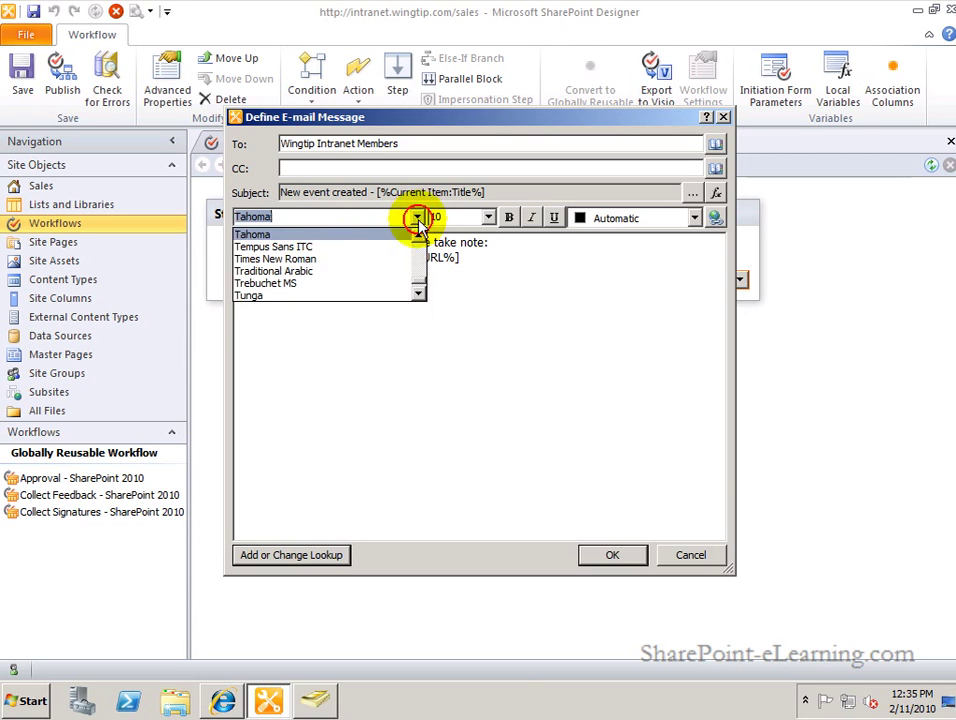
{"action": "left_click", "coordinate": [336, 268]}
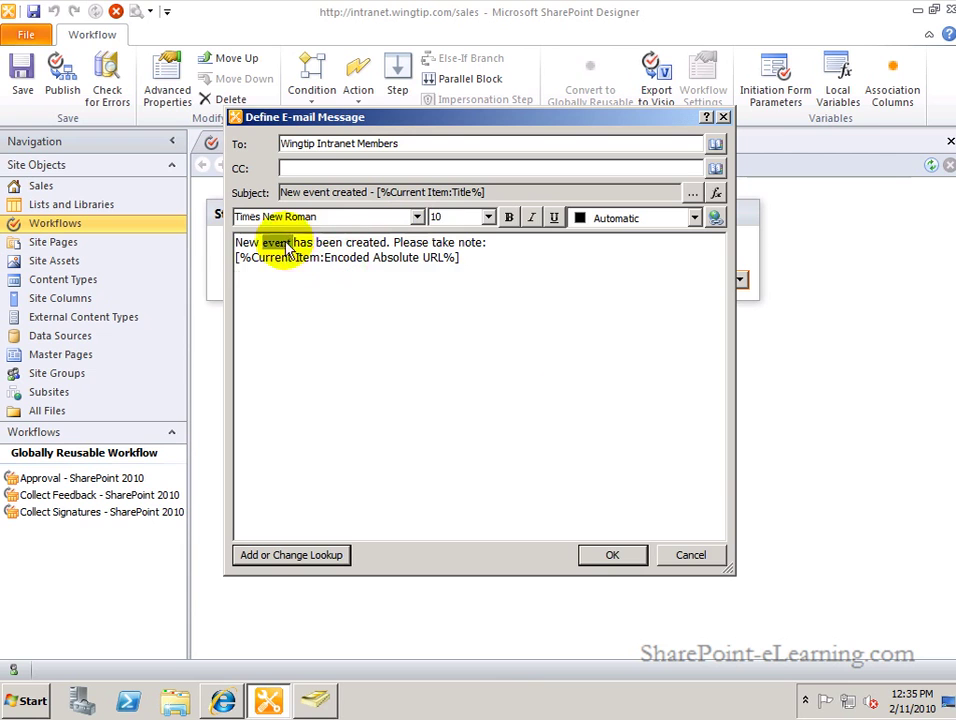
{"action": "left_click", "coordinate": [488, 217]}
{"action": "left_click", "coordinate": [460, 271]}
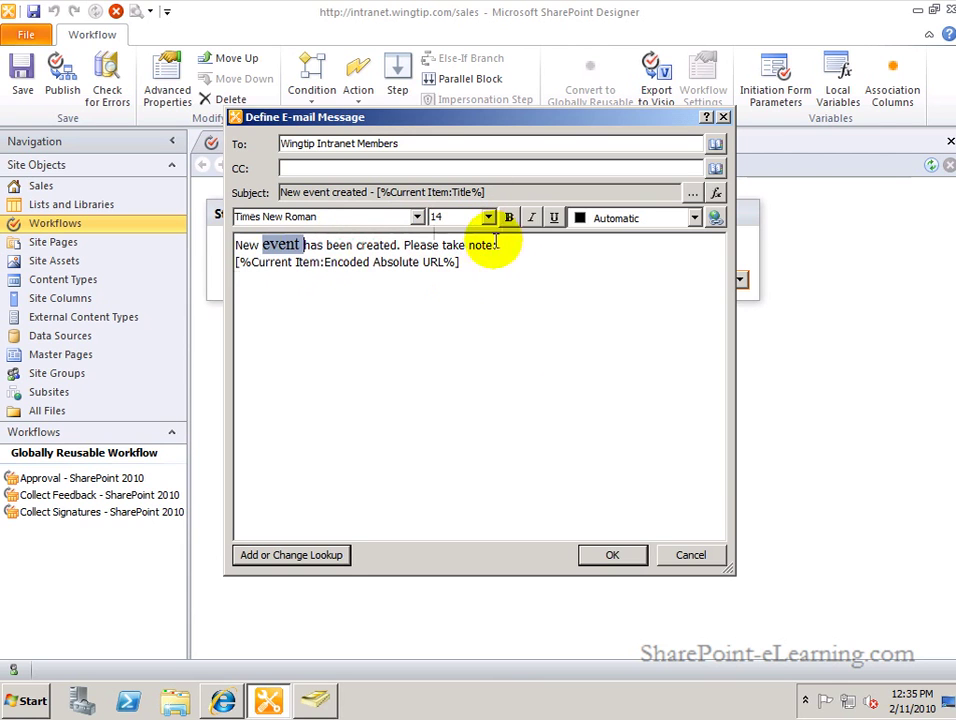
{"action": "left_click", "coordinate": [509, 218]}
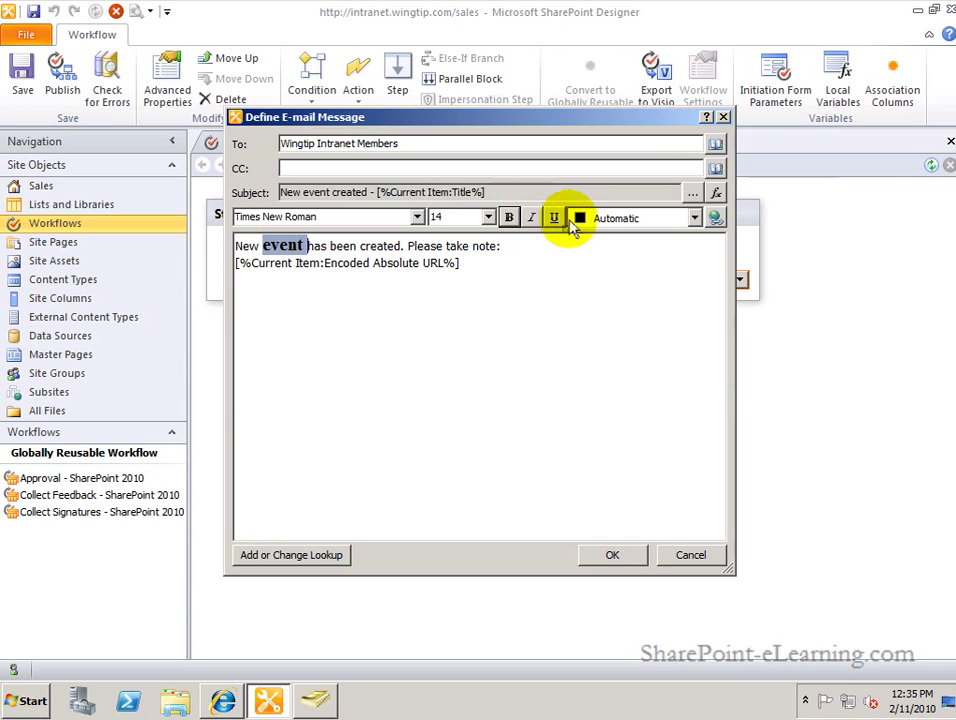
{"action": "left_click", "coordinate": [655, 216]}
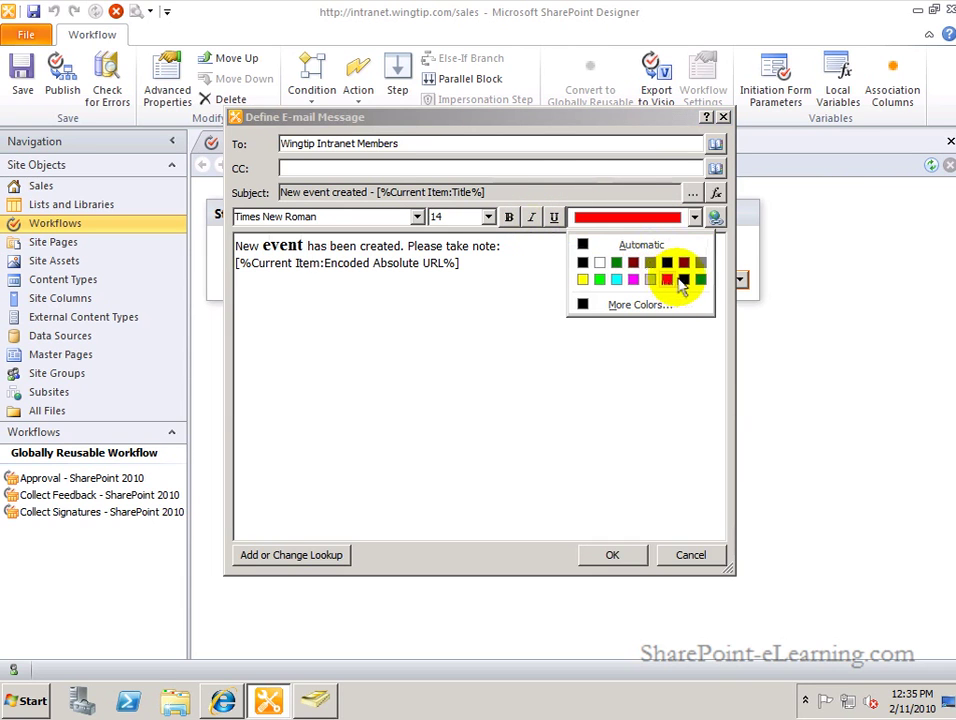
{"action": "left_click", "coordinate": [684, 279]}
{"action": "left_click", "coordinate": [611, 273]}
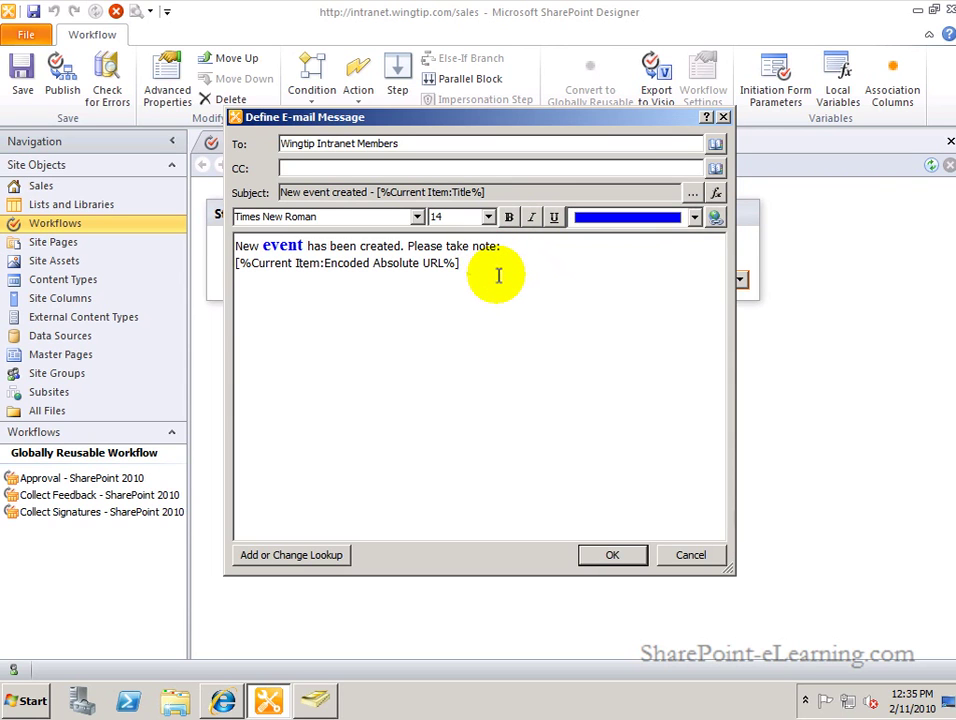
{"action": "left_click", "coordinate": [609, 556]}
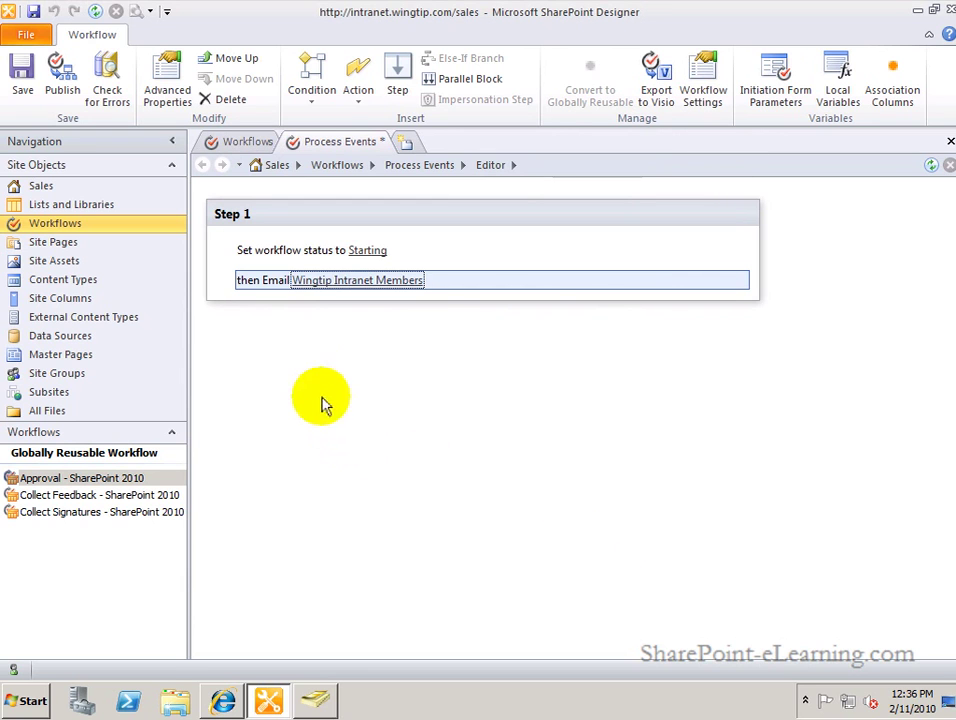
Place the insertion point below Step 1's Email Wingtip Intranet Members action and list the available conditions.
{"action": "left_click", "coordinate": [281, 284]}
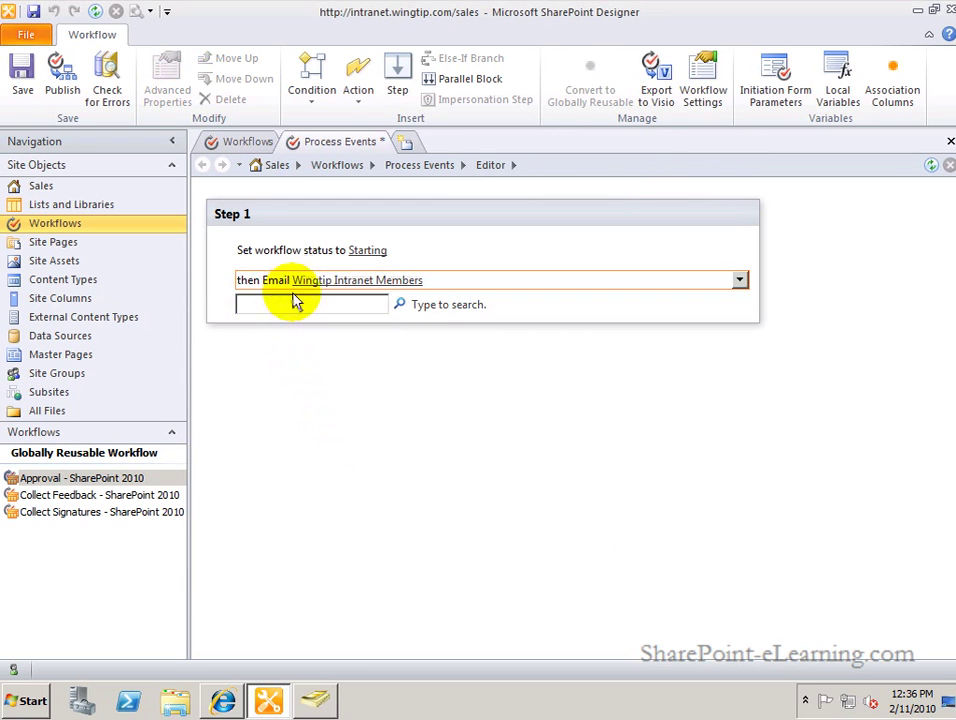
{"action": "left_click", "coordinate": [300, 309]}
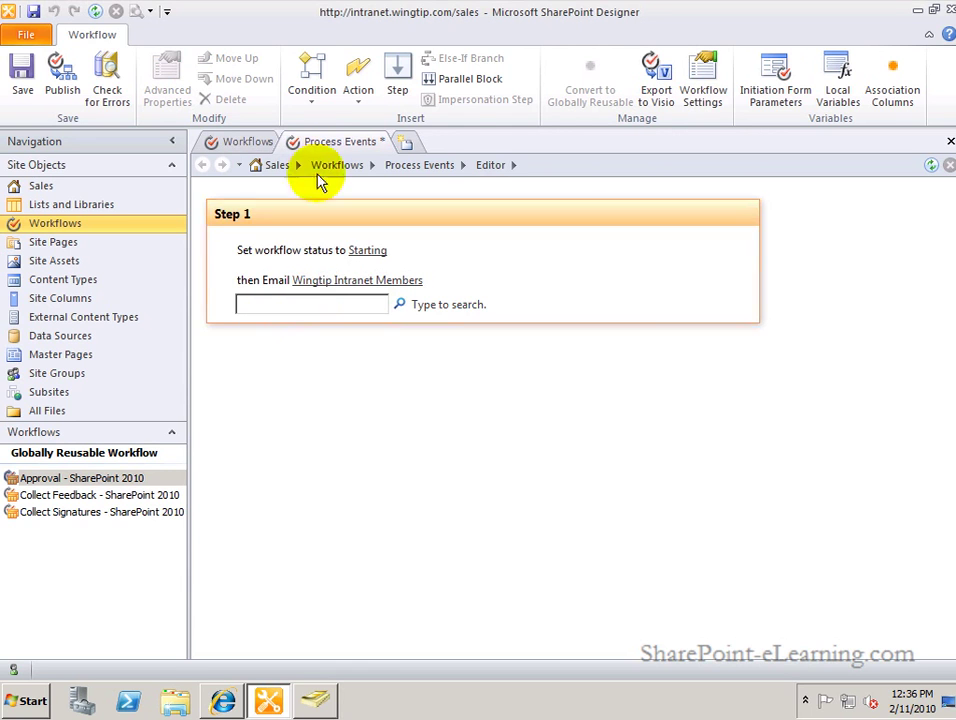
{"action": "left_click", "coordinate": [322, 97]}
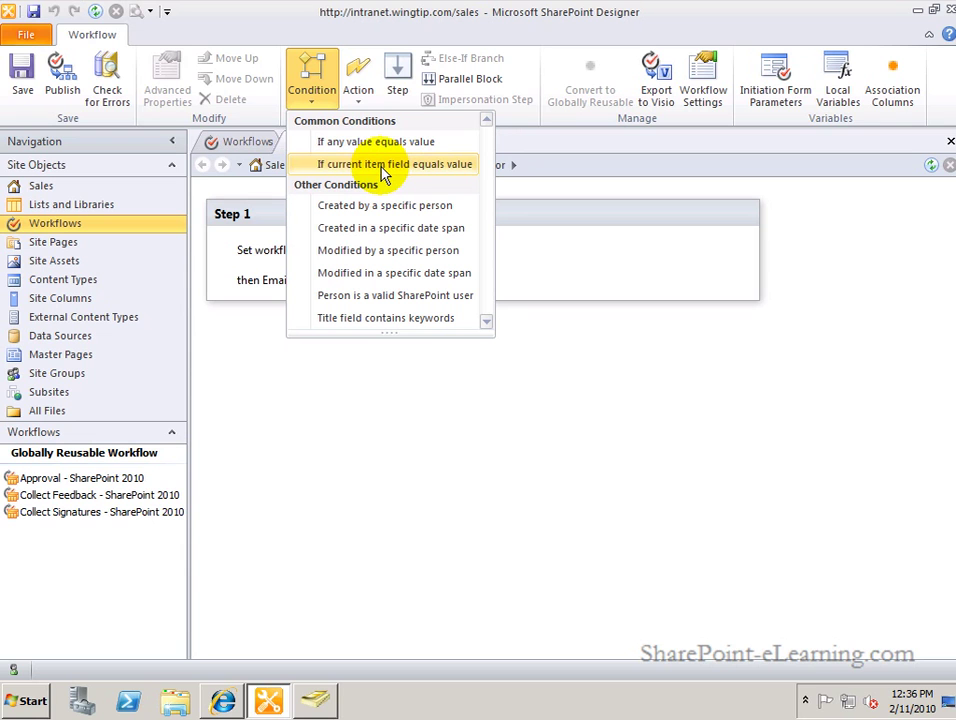
Add the condition 'If Current Item:Category equals Holiday' to Step 1.
{"action": "left_click", "coordinate": [383, 168]}
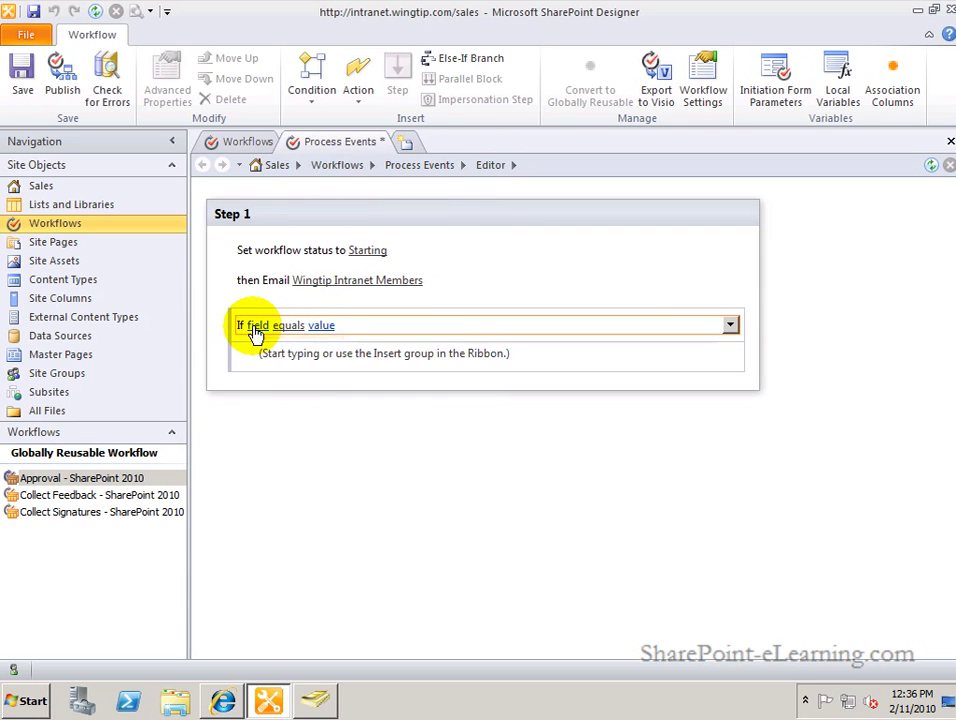
{"action": "left_click", "coordinate": [257, 330]}
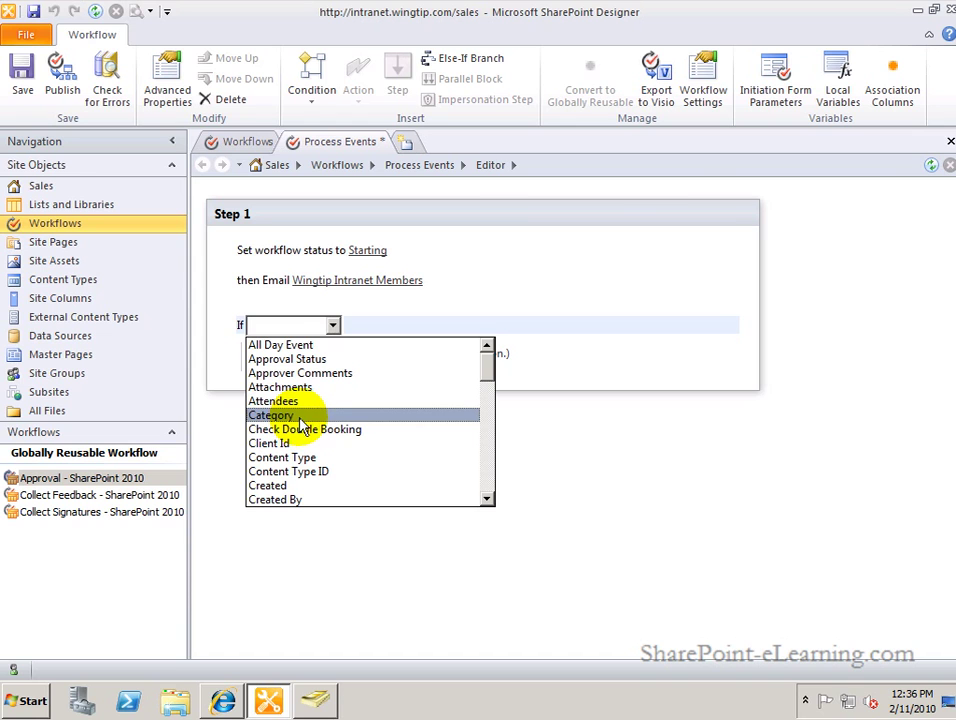
{"action": "left_click", "coordinate": [300, 415]}
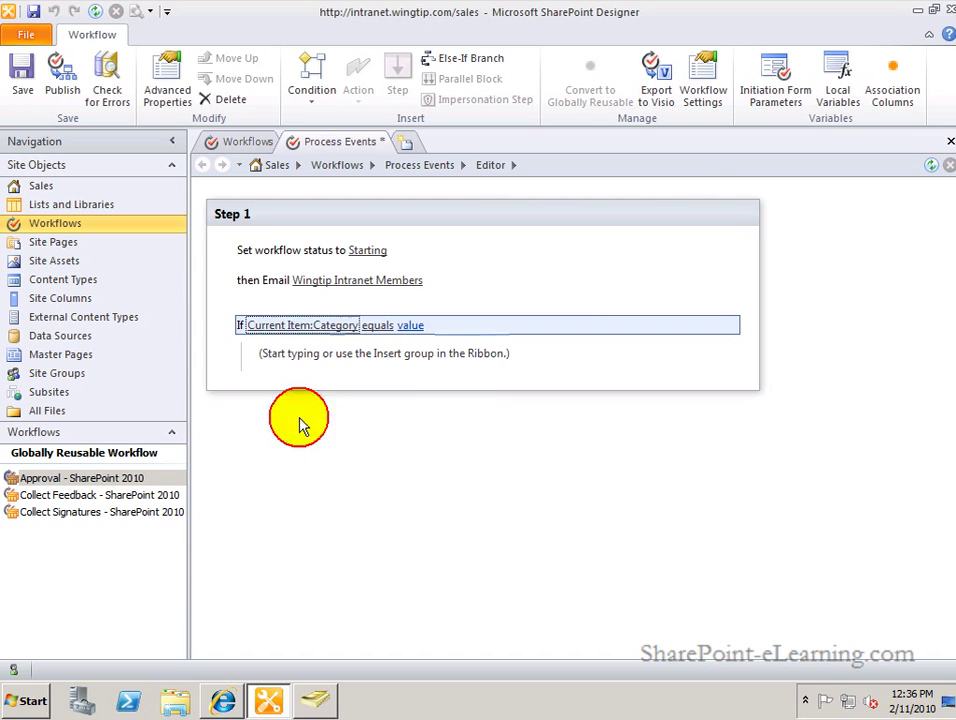
{"action": "left_click", "coordinate": [411, 326]}
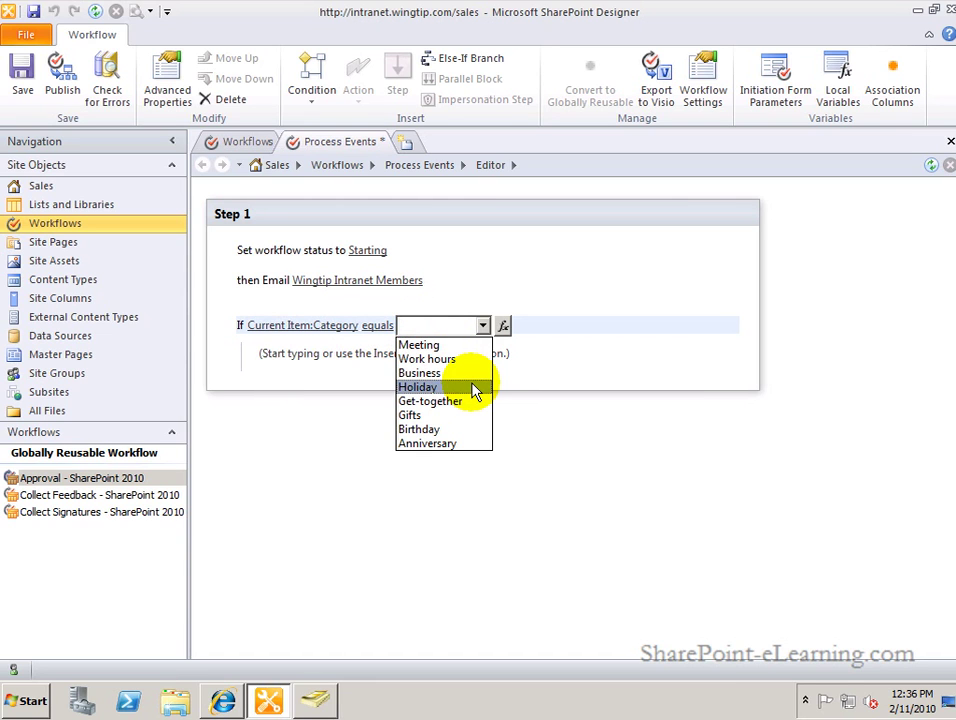
{"action": "left_click", "coordinate": [474, 387]}
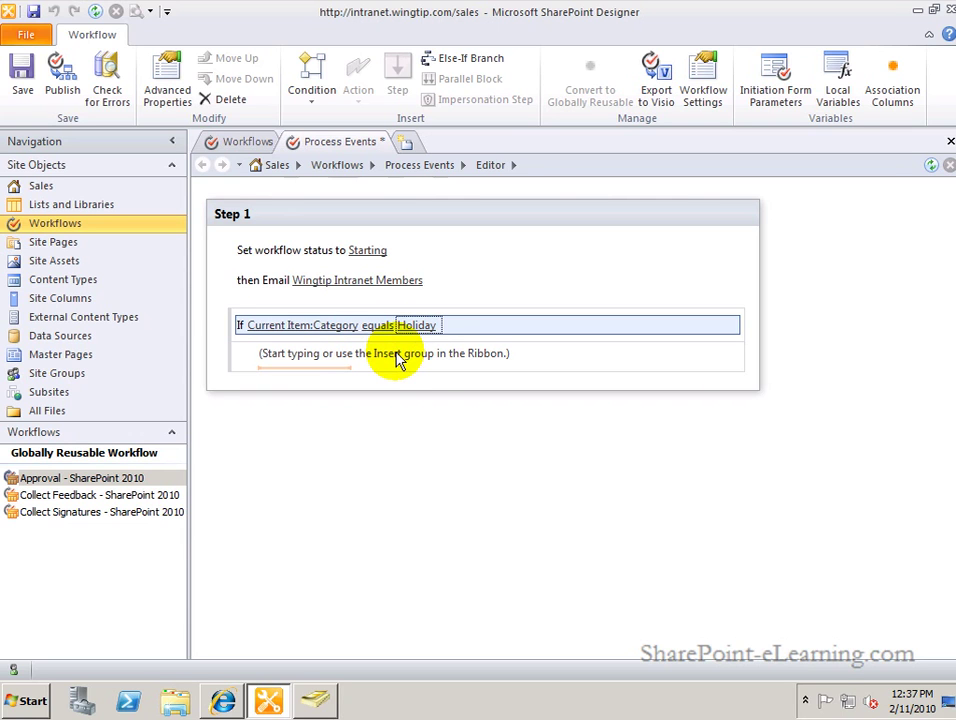
Search actions for 'create' and add Create List Item under the Holiday condition, opening its list settings.
{"action": "left_click", "coordinate": [387, 359]}
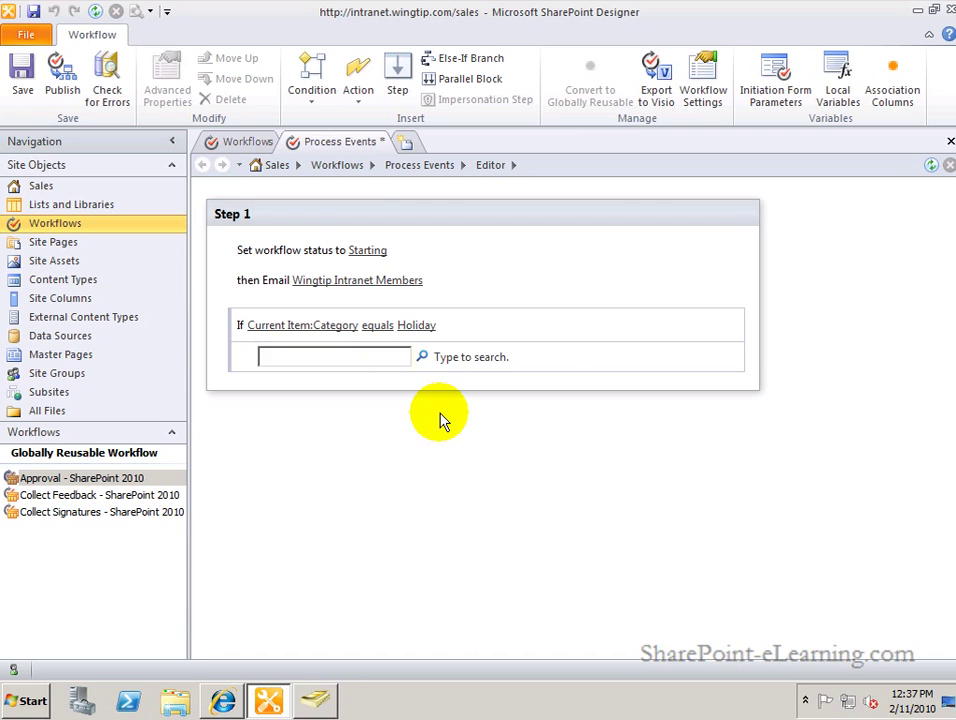
{"action": "type", "text": "create"}
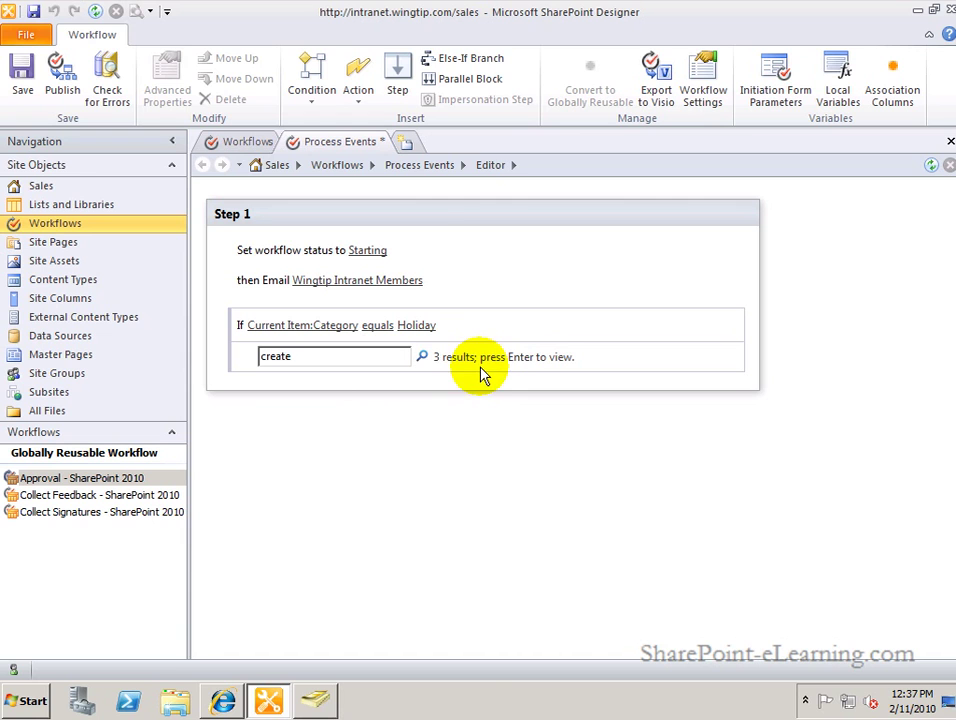
{"action": "key", "text": "Return"}
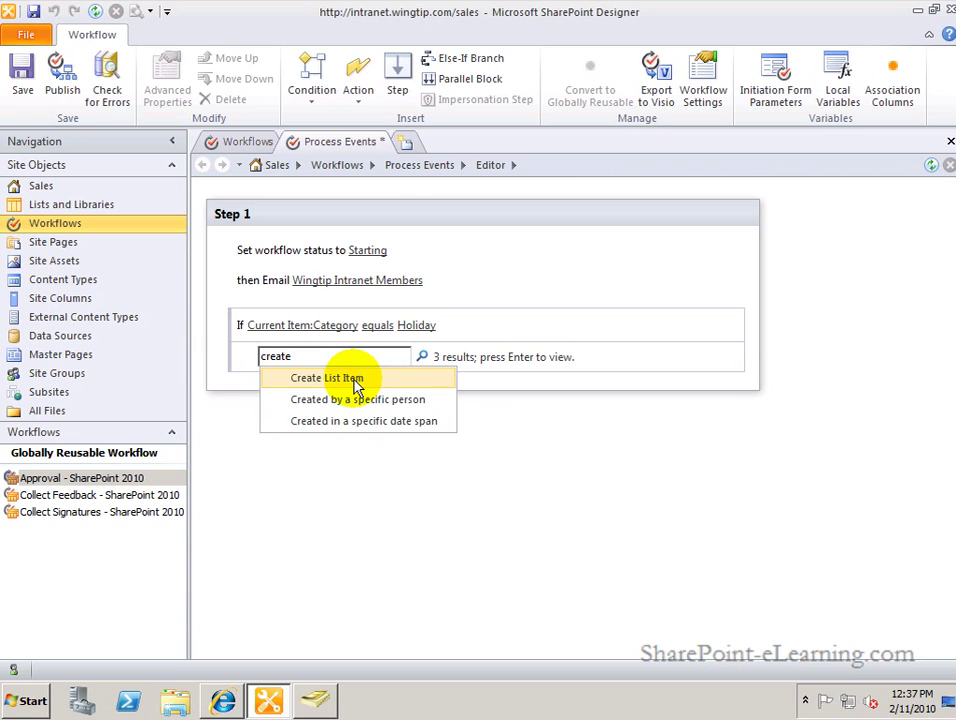
{"action": "left_click", "coordinate": [370, 378]}
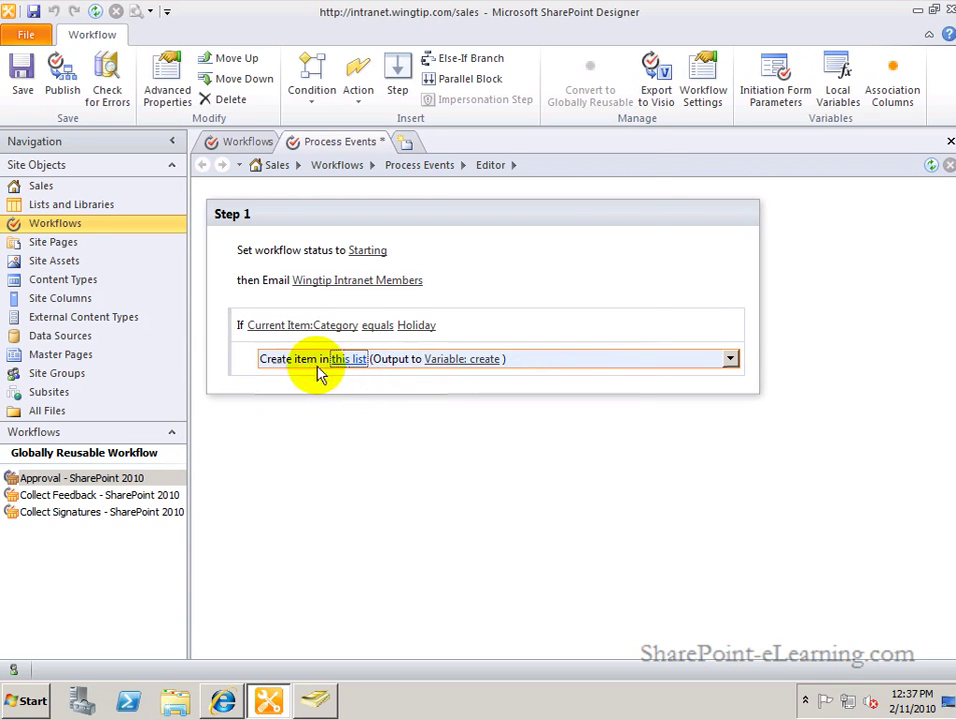
{"action": "left_click", "coordinate": [348, 362]}
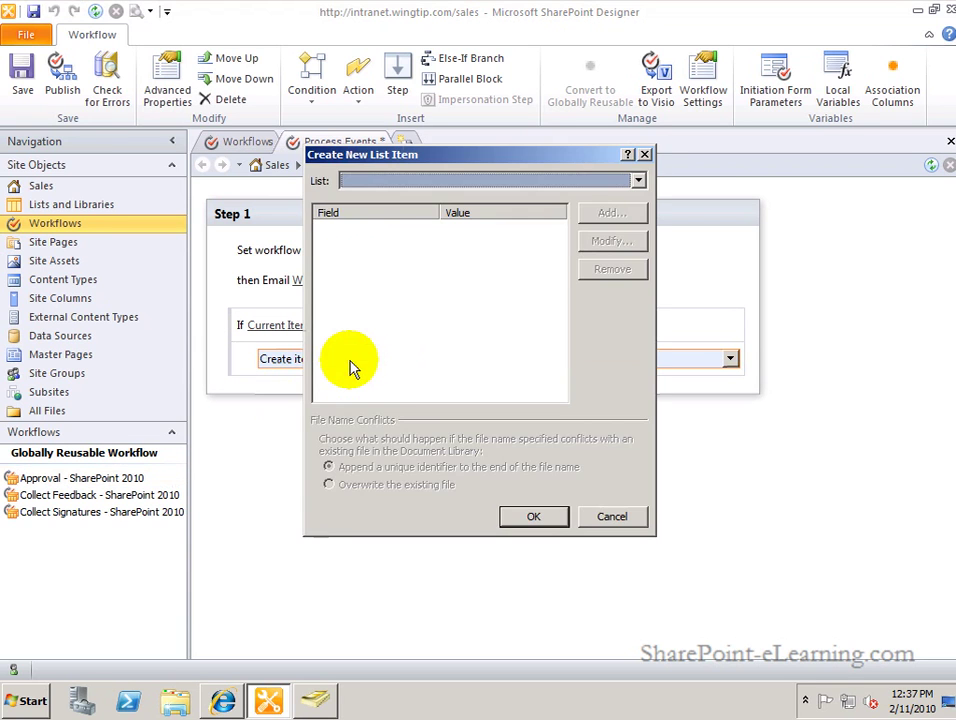
Target the Announcements list and select its Title field for a value.
{"action": "left_click", "coordinate": [608, 186]}
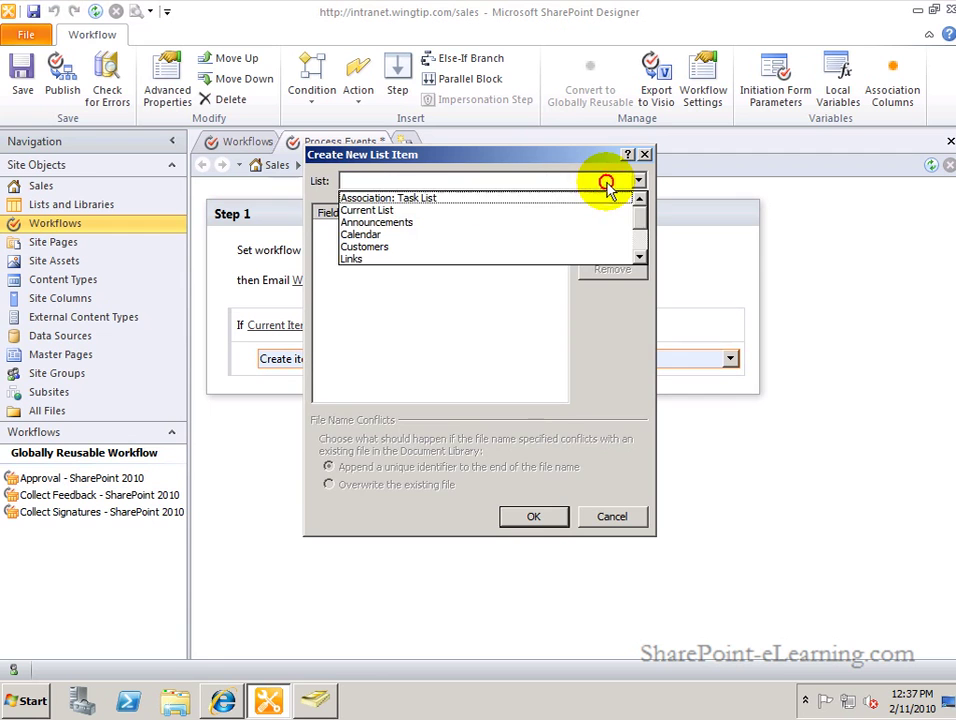
{"action": "left_click", "coordinate": [445, 229]}
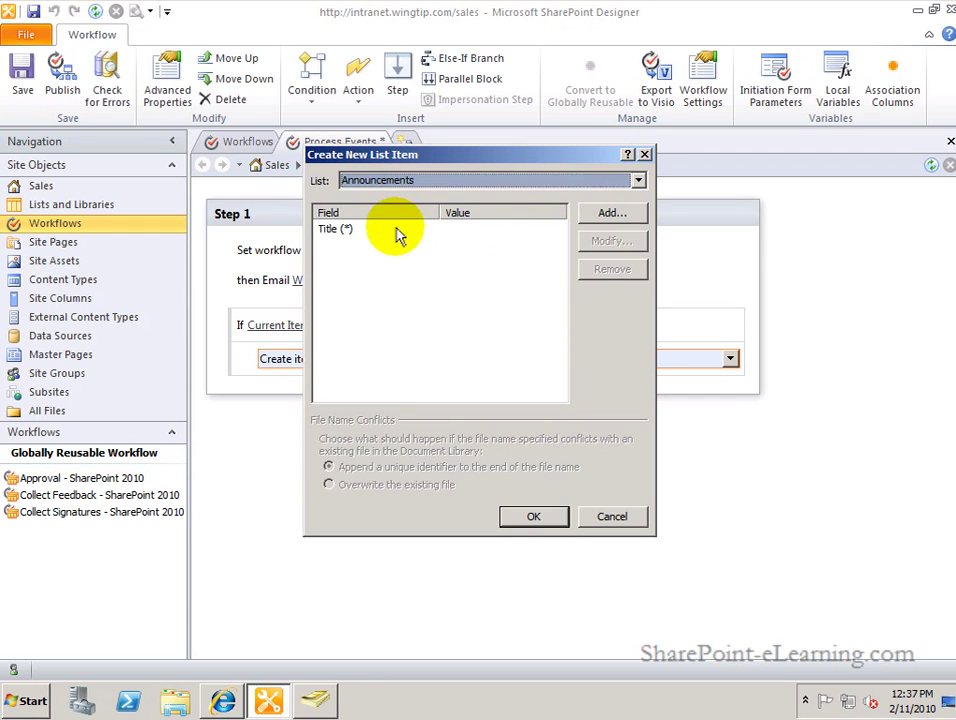
{"action": "left_click", "coordinate": [352, 233]}
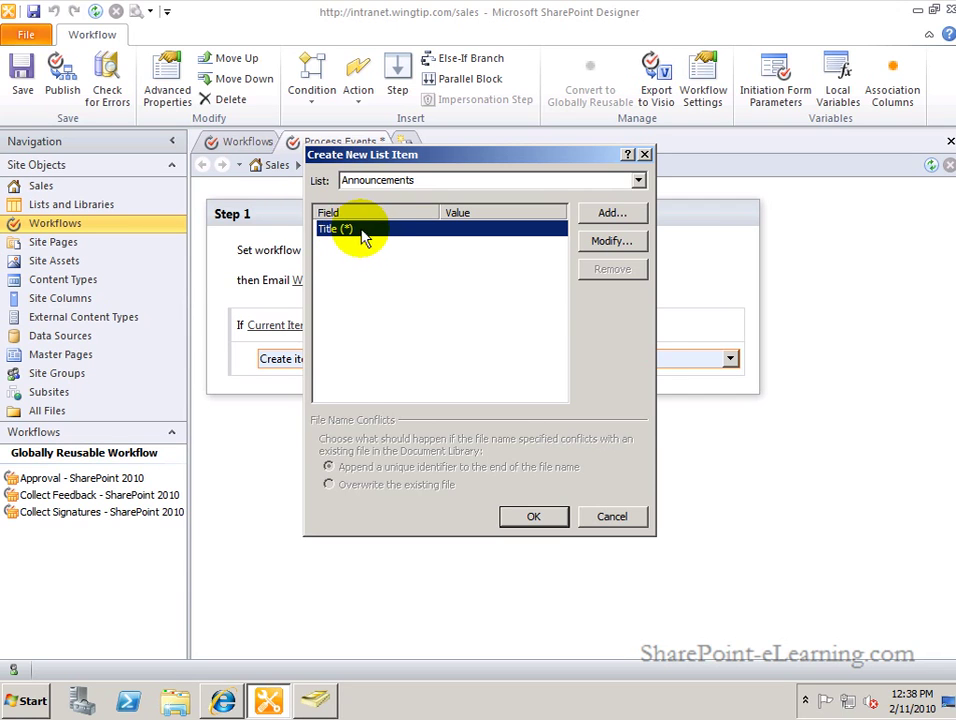
{"action": "left_click", "coordinate": [603, 243]}
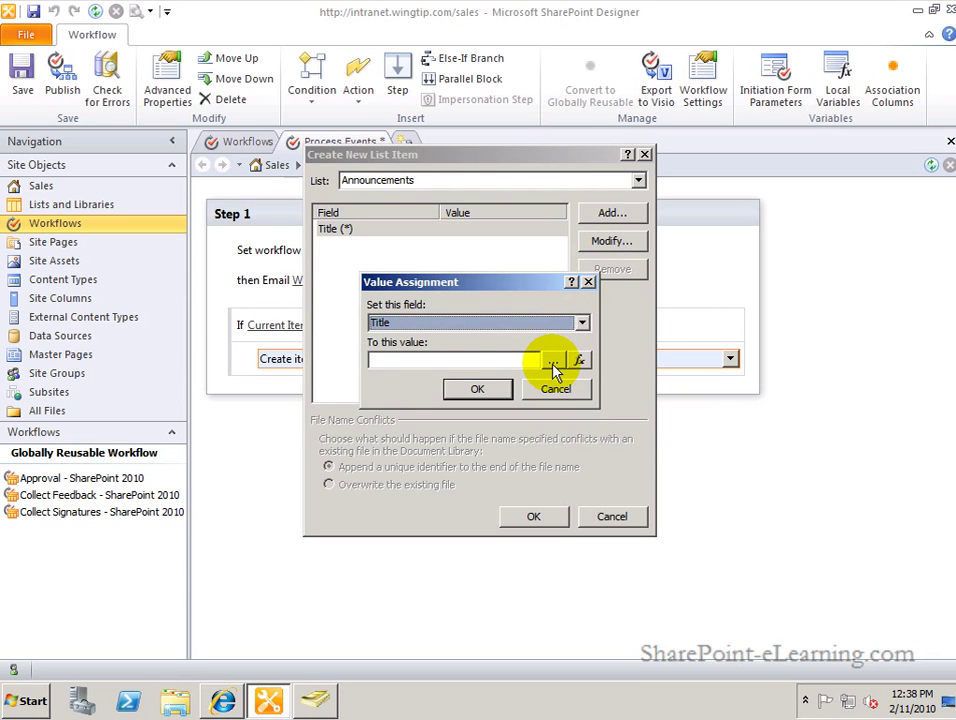
Set the announcement Title to Current Item:Title through a lookup.
{"action": "left_click", "coordinate": [554, 363]}
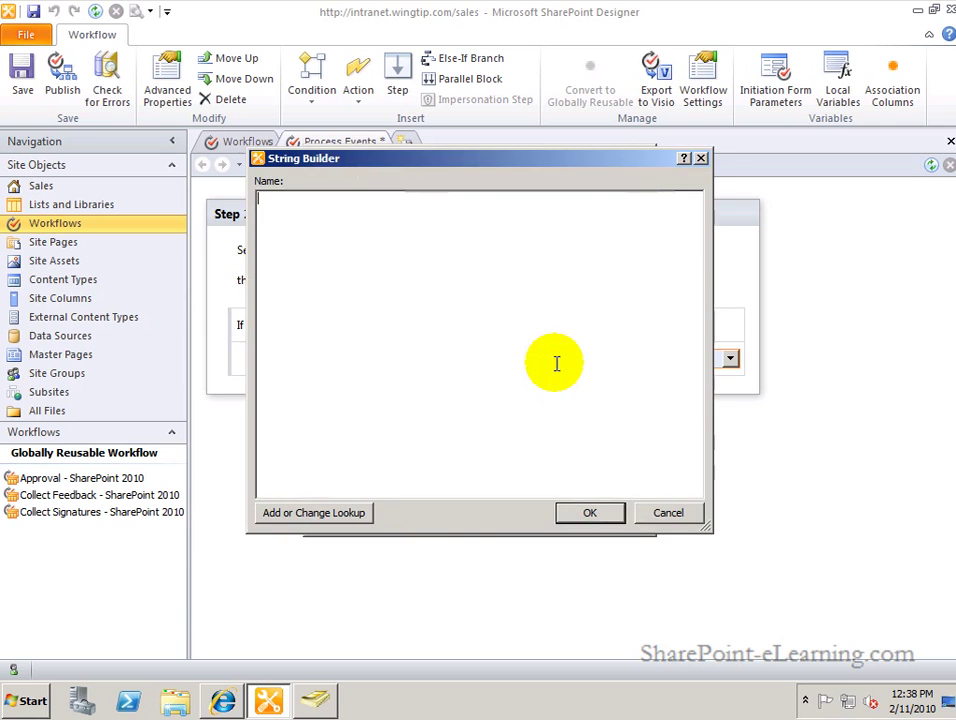
{"action": "left_click", "coordinate": [660, 515]}
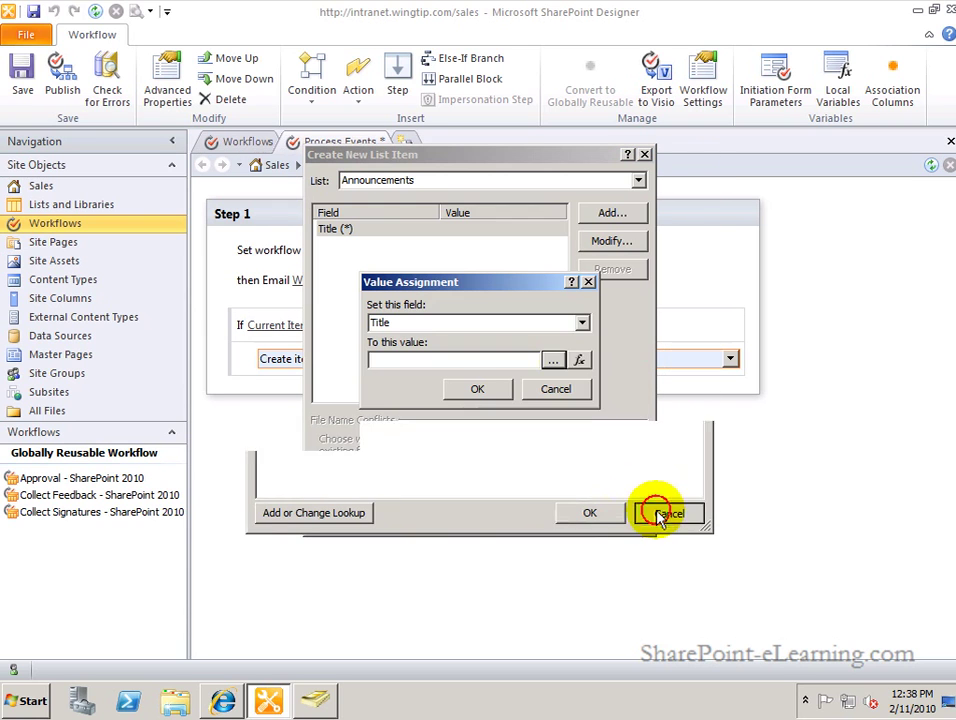
{"action": "left_click", "coordinate": [580, 362]}
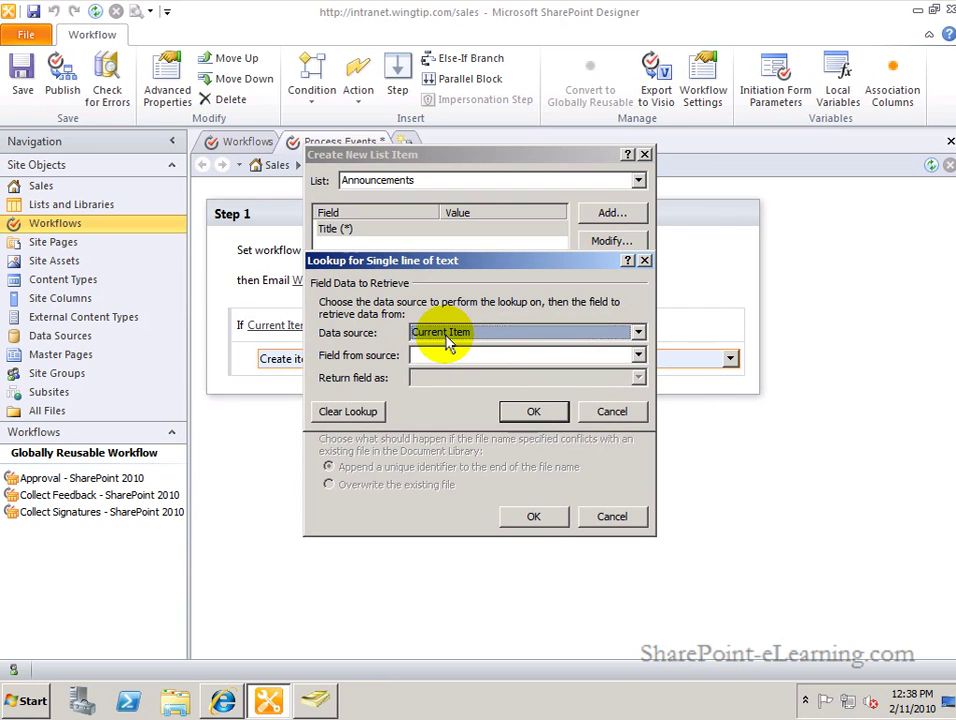
{"action": "left_click", "coordinate": [638, 355]}
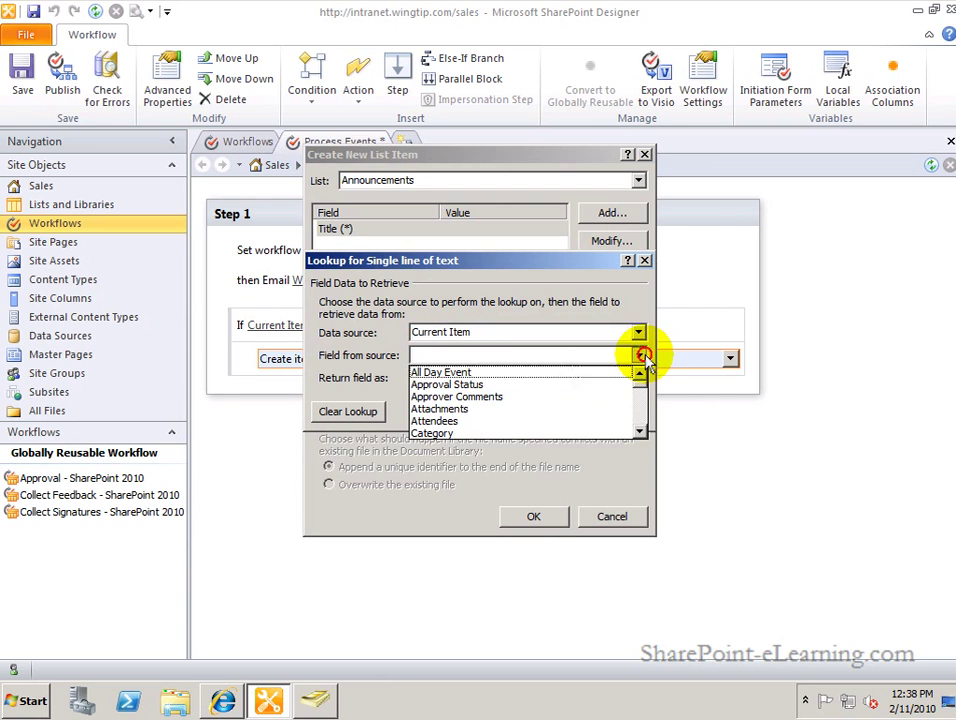
{"action": "left_click", "coordinate": [640, 412]}
{"action": "left_click", "coordinate": [640, 412]}
{"action": "left_click", "coordinate": [640, 413]}
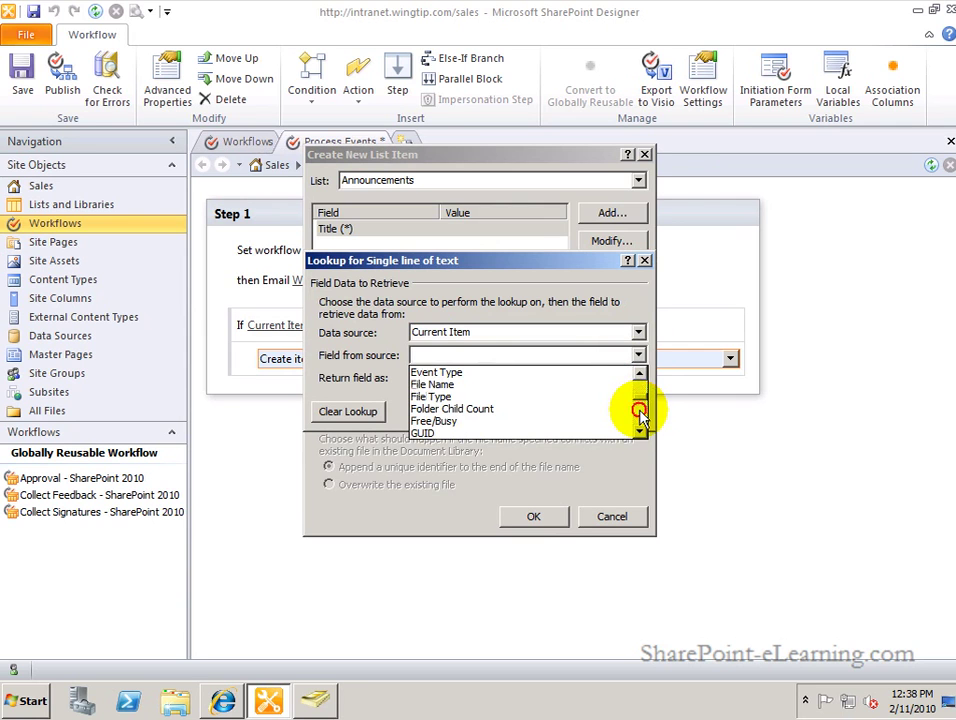
{"action": "left_click", "coordinate": [640, 414]}
{"action": "left_click", "coordinate": [640, 420]}
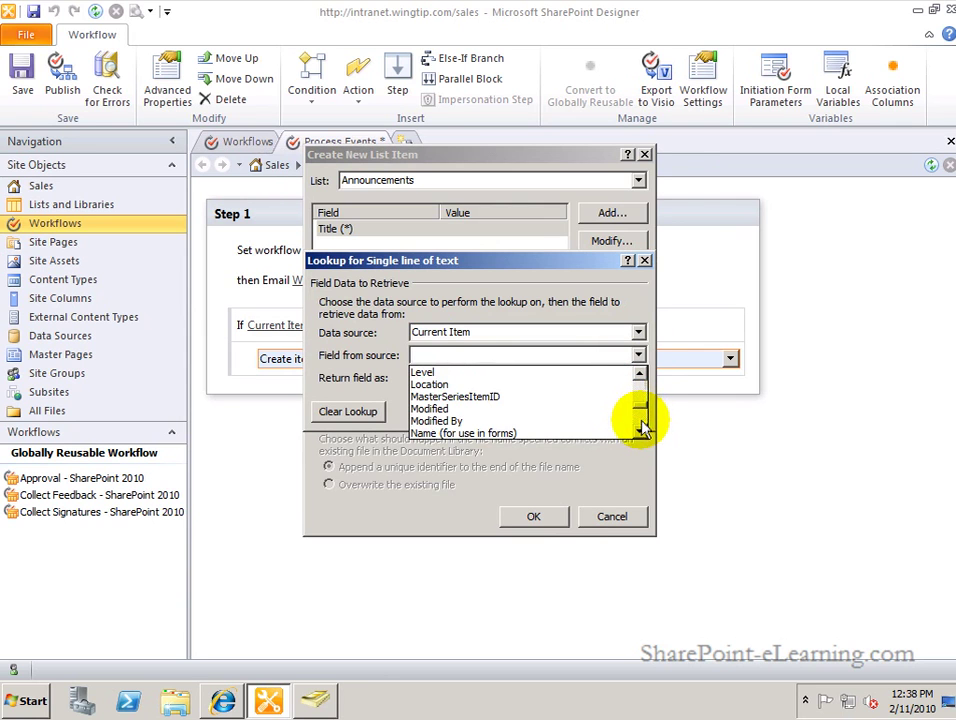
{"action": "left_click", "coordinate": [642, 426]}
{"action": "left_click", "coordinate": [640, 418]}
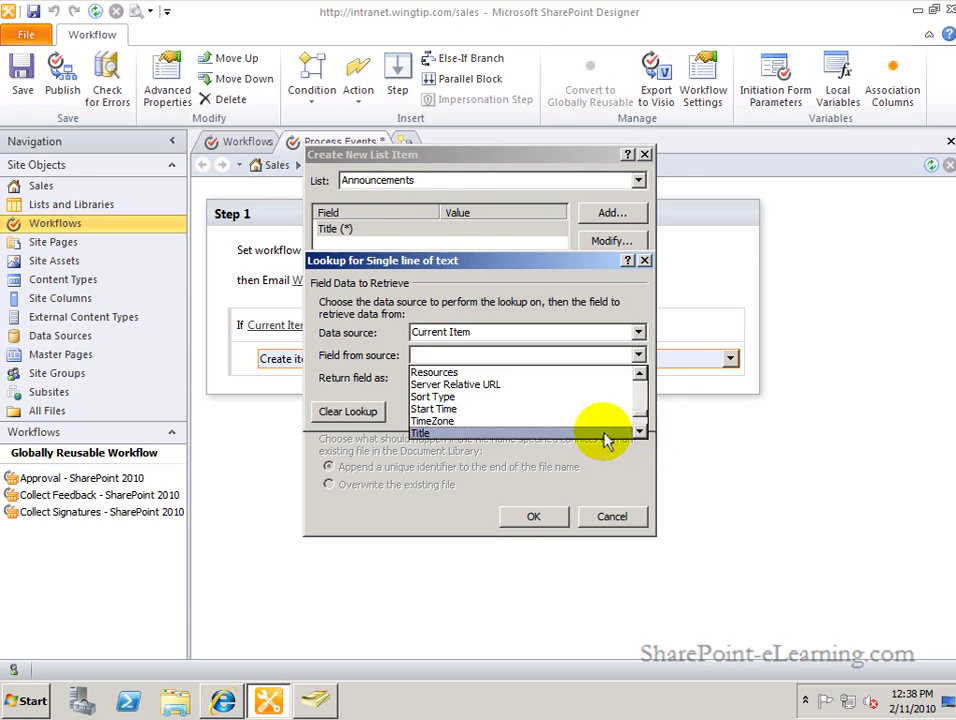
{"action": "left_click", "coordinate": [604, 433]}
{"action": "left_click", "coordinate": [540, 416]}
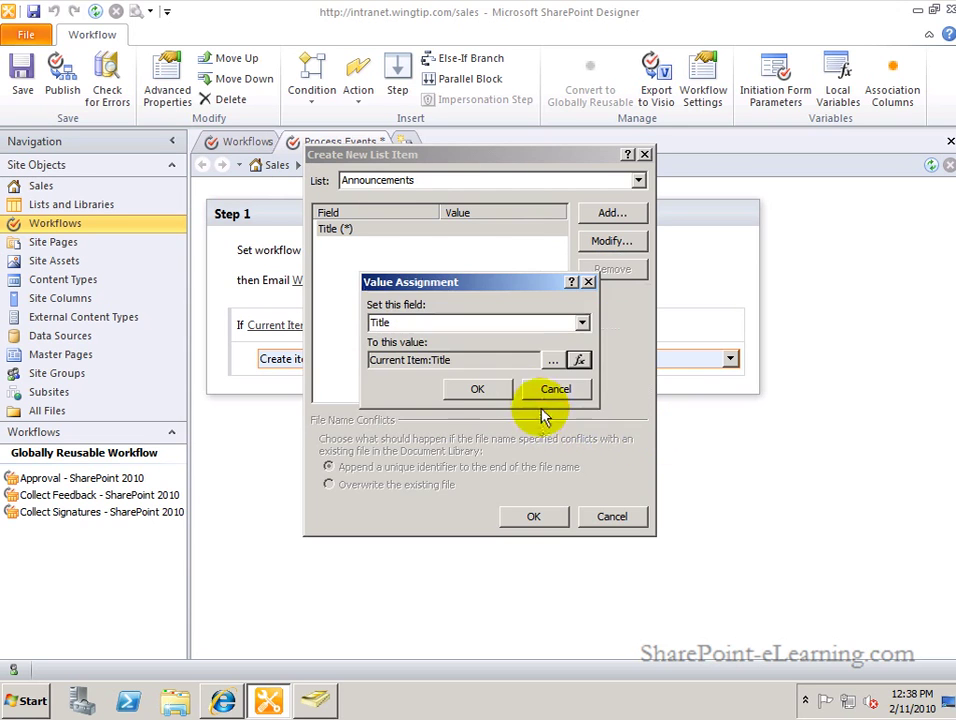
{"action": "left_click", "coordinate": [503, 393]}
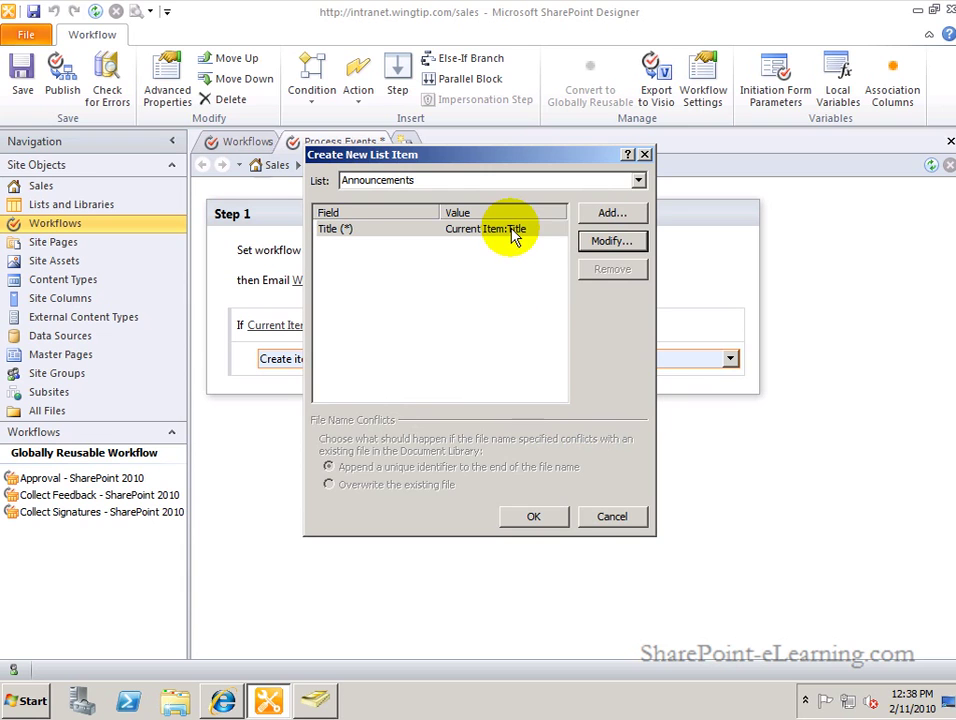
Map the announcement Body to Current Item:Description and close the Create New List Item dialog.
{"action": "left_click", "coordinate": [600, 216]}
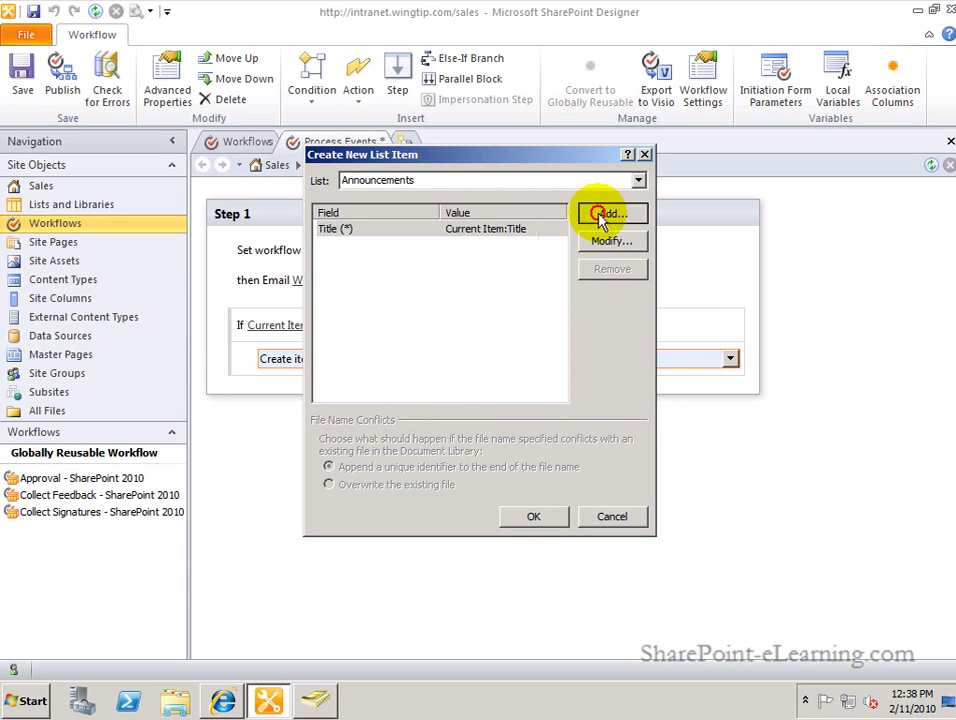
{"action": "left_click", "coordinate": [537, 322]}
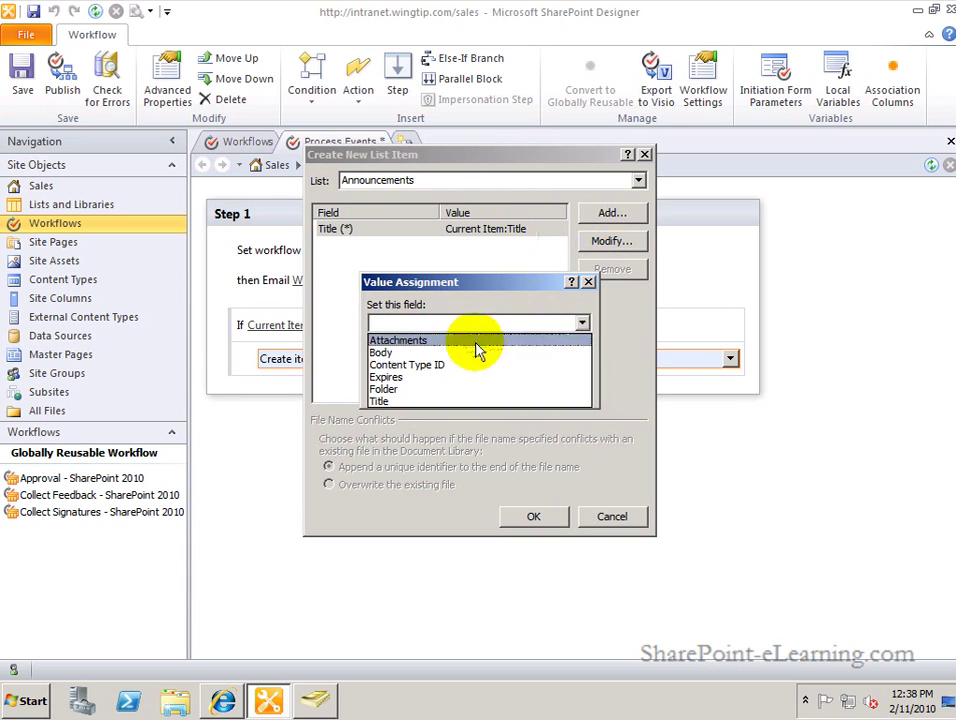
{"action": "left_click", "coordinate": [395, 355]}
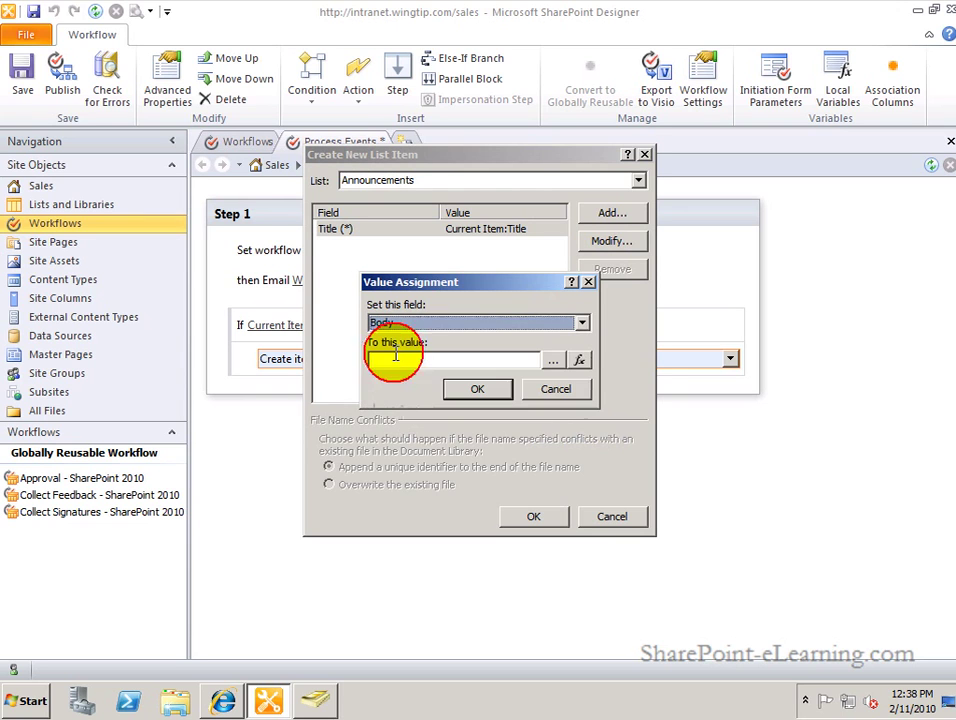
{"action": "left_click", "coordinate": [580, 362]}
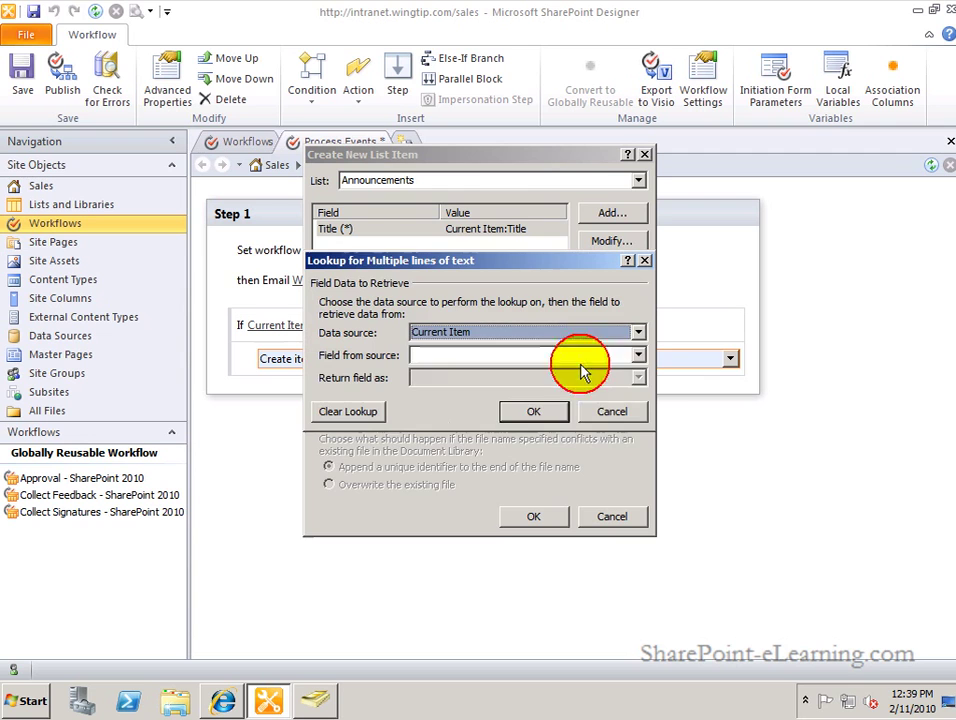
{"action": "left_click", "coordinate": [637, 355]}
{"action": "left_click", "coordinate": [640, 402]}
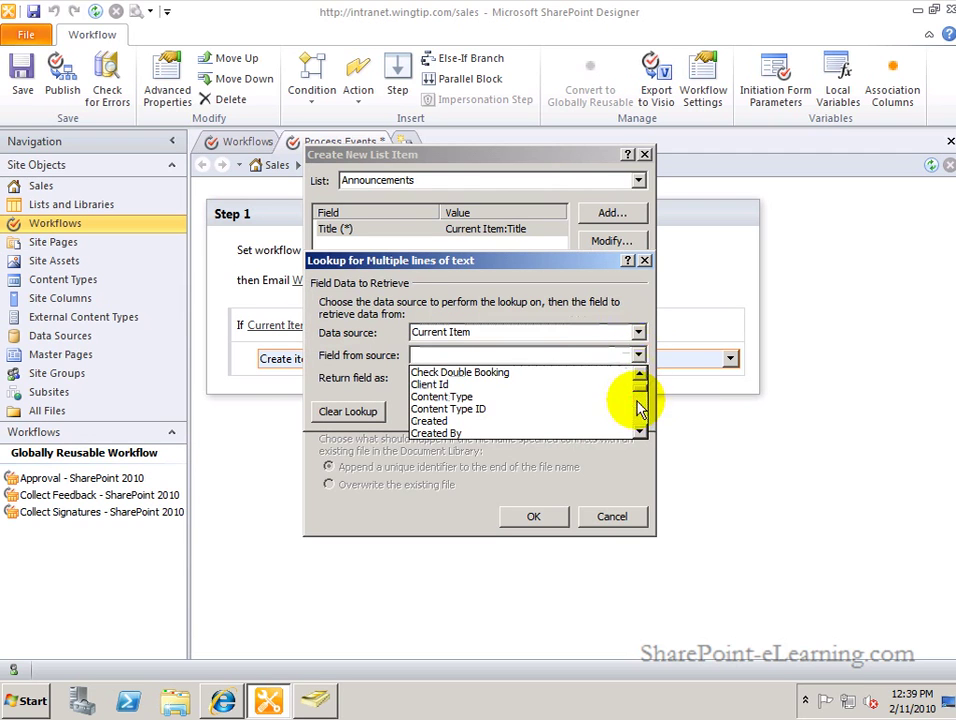
{"action": "left_click", "coordinate": [639, 405]}
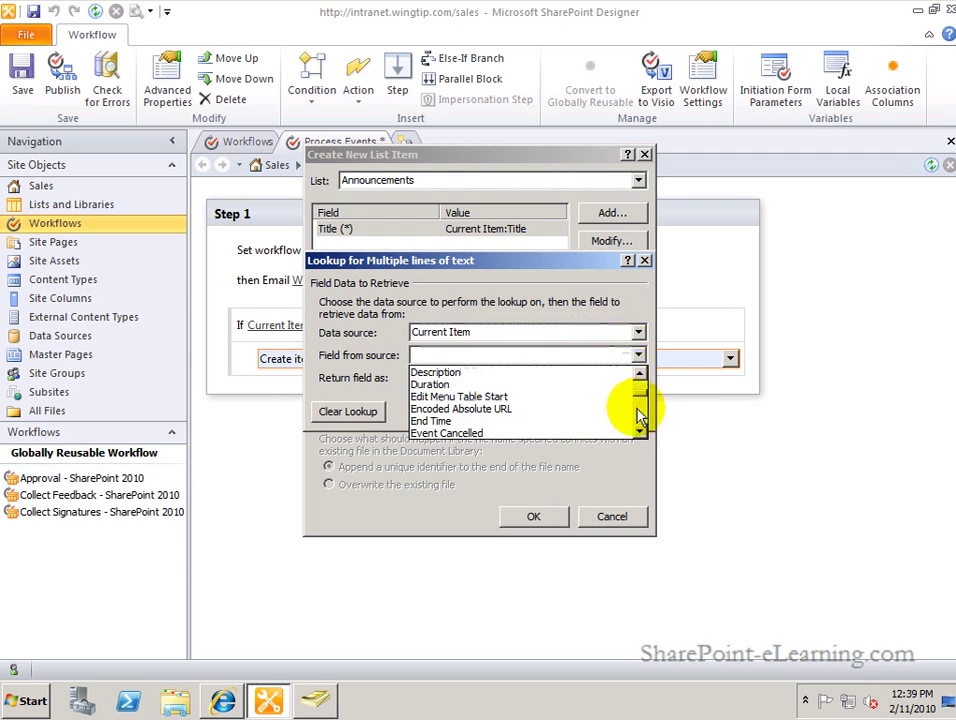
{"action": "left_click", "coordinate": [596, 372]}
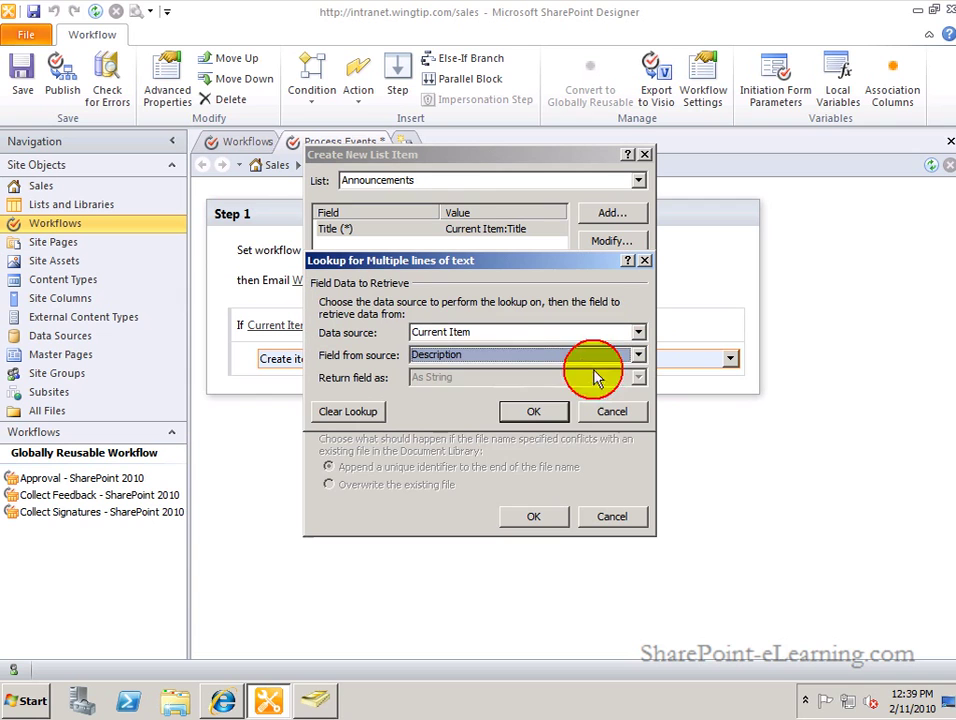
{"action": "left_click", "coordinate": [533, 411]}
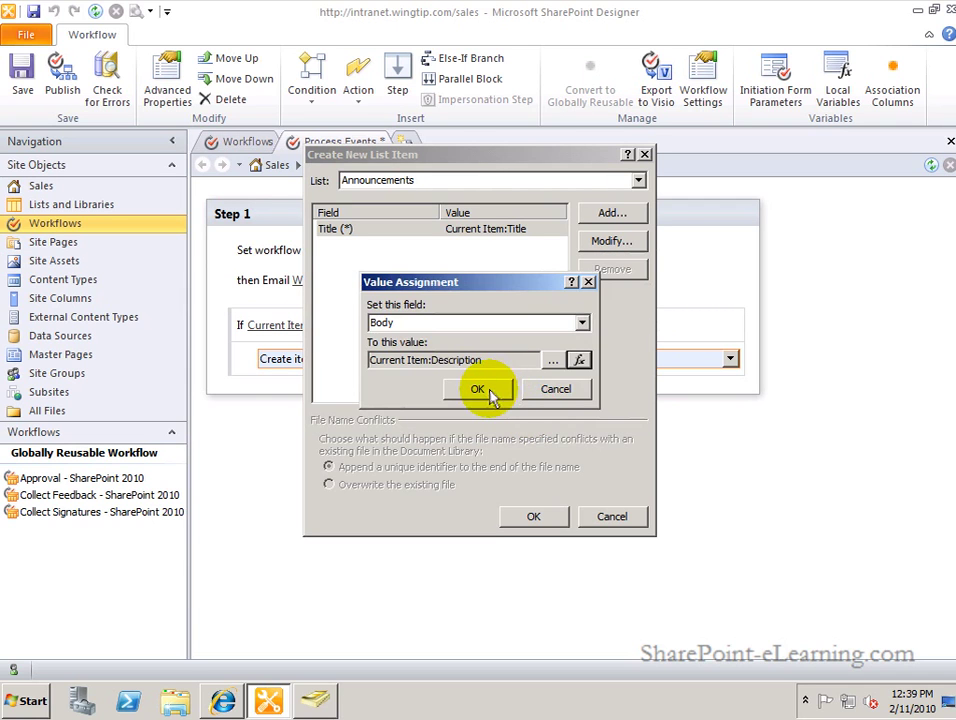
{"action": "left_click", "coordinate": [488, 392]}
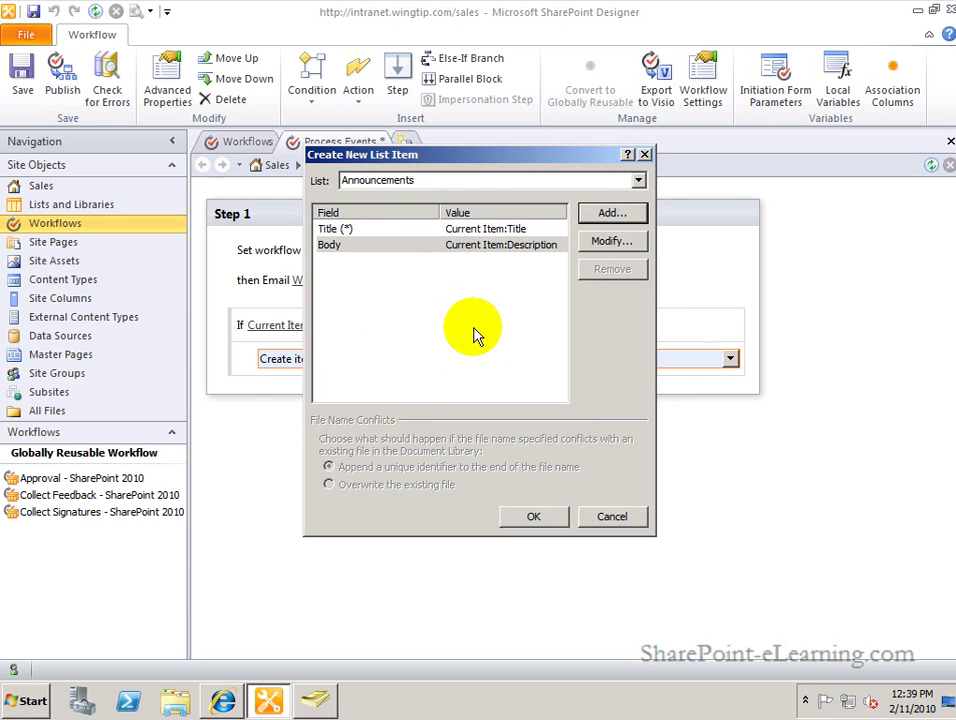
{"action": "left_click", "coordinate": [516, 516]}
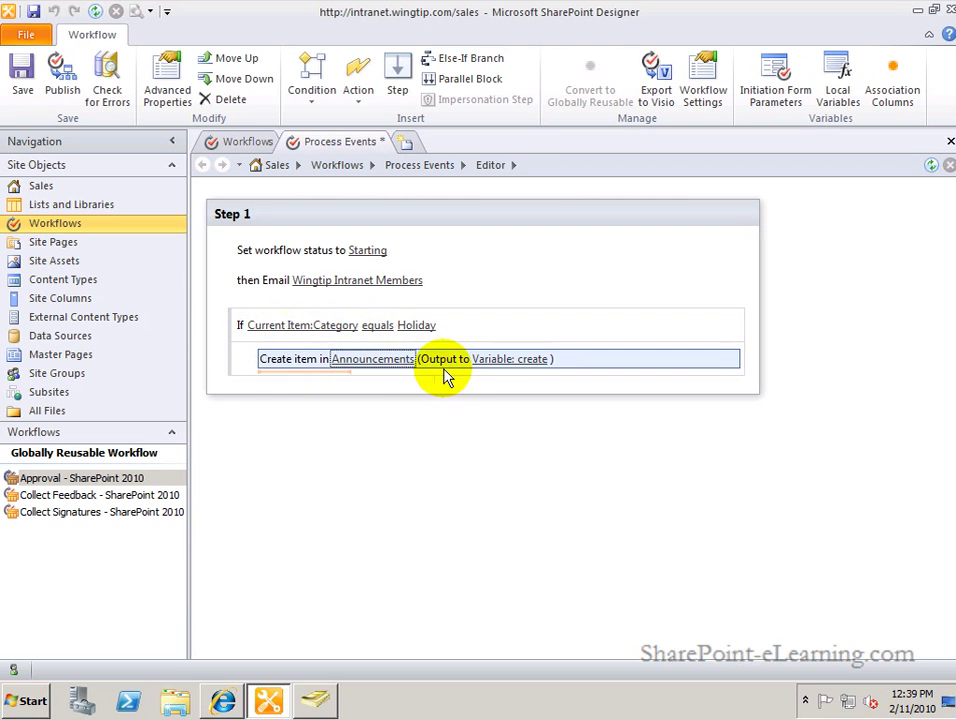
Add an Else-If branch with the condition 'Current Item:Category equals Business'.
{"action": "left_click", "coordinate": [281, 383]}
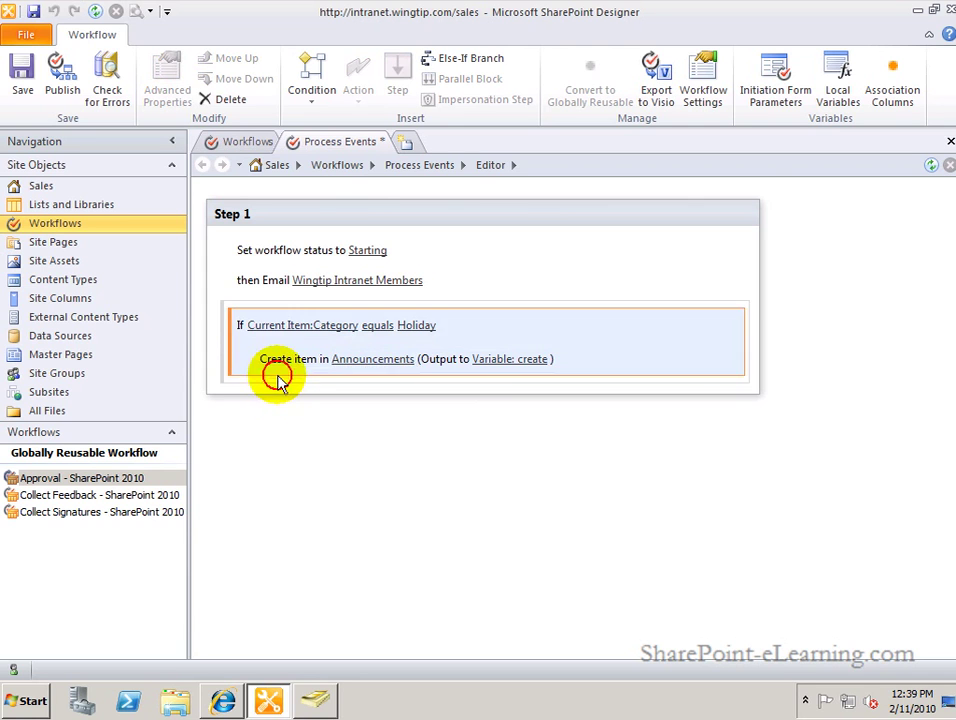
{"action": "key", "text": "Return"}
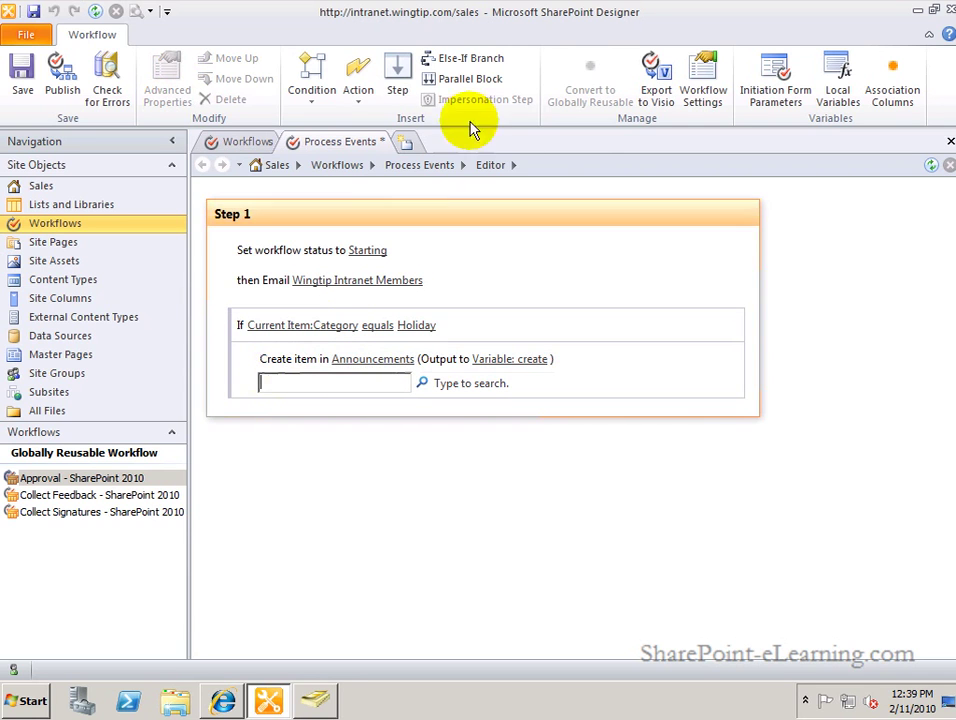
{"action": "left_click", "coordinate": [498, 62]}
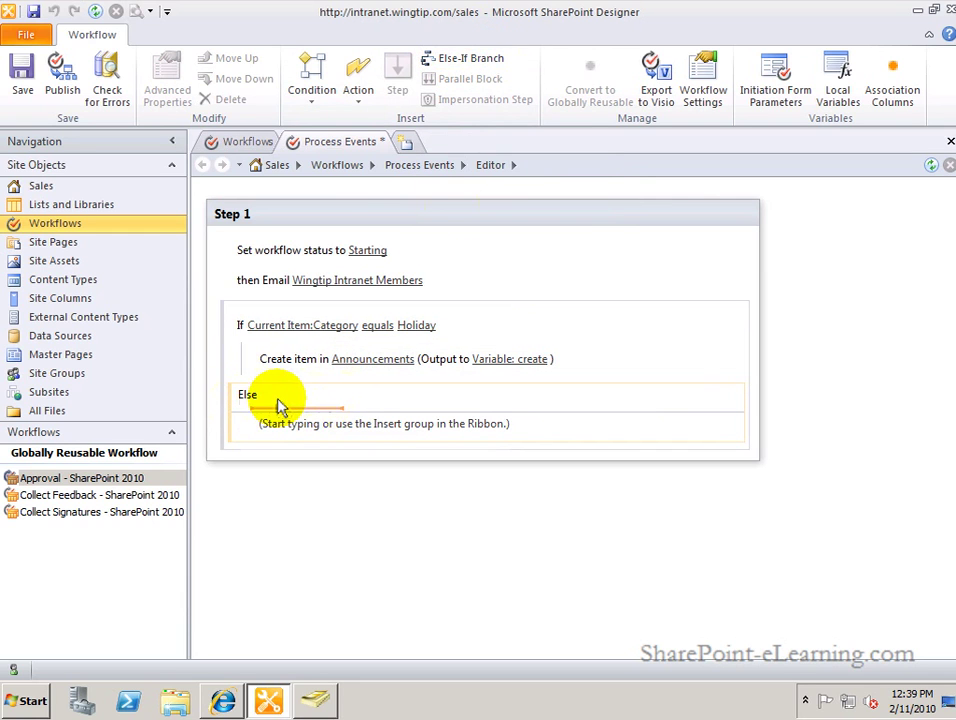
{"action": "left_click", "coordinate": [320, 96]}
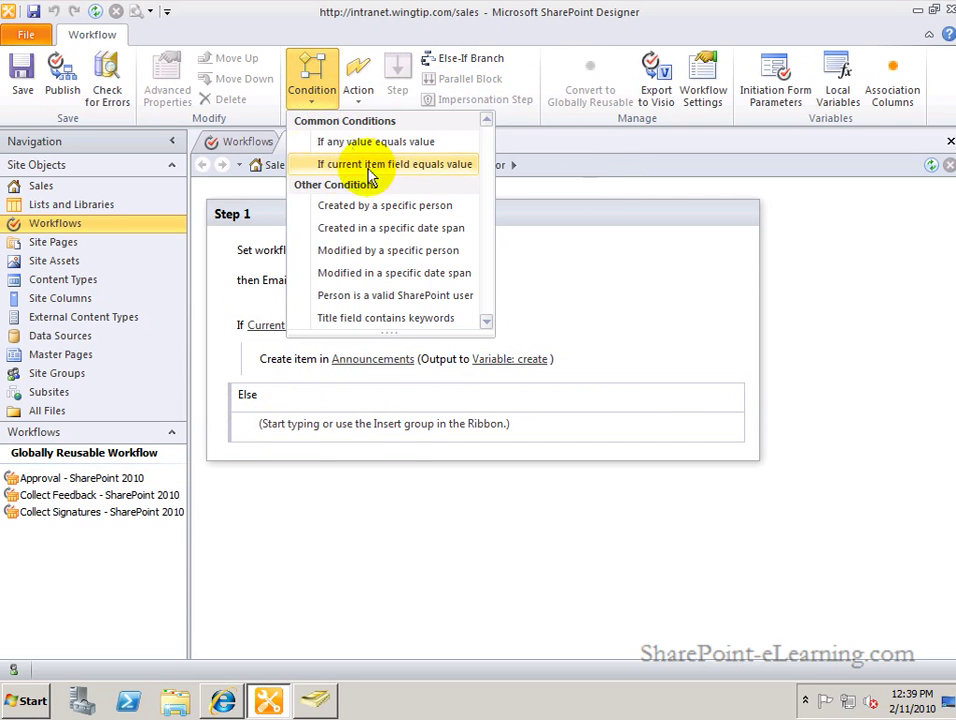
{"action": "left_click", "coordinate": [420, 170]}
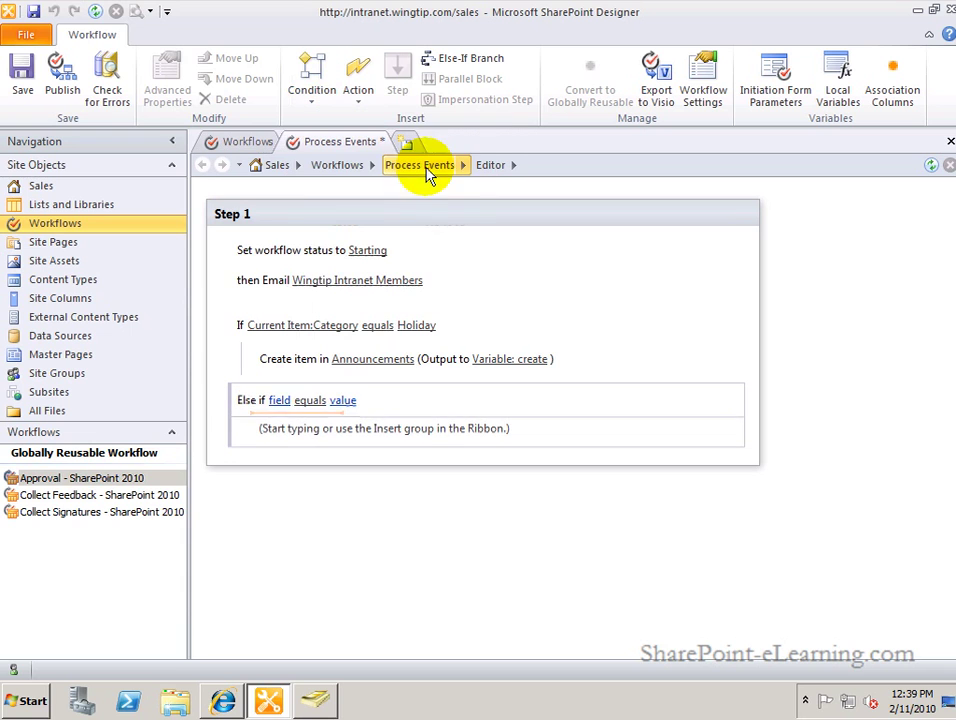
{"action": "left_click", "coordinate": [281, 401]}
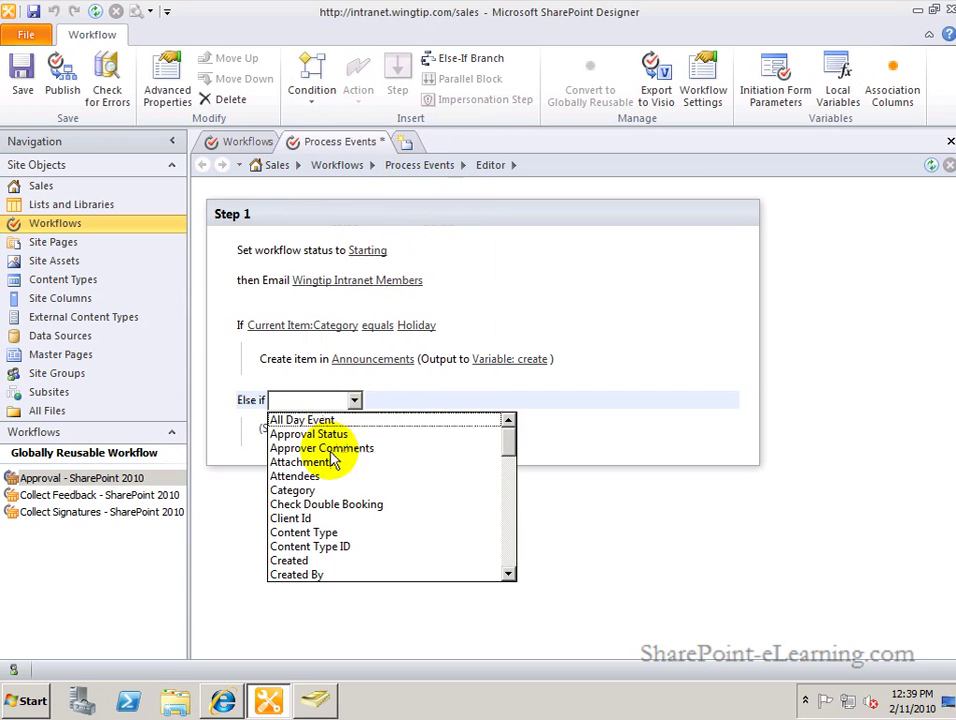
{"action": "left_click", "coordinate": [314, 489]}
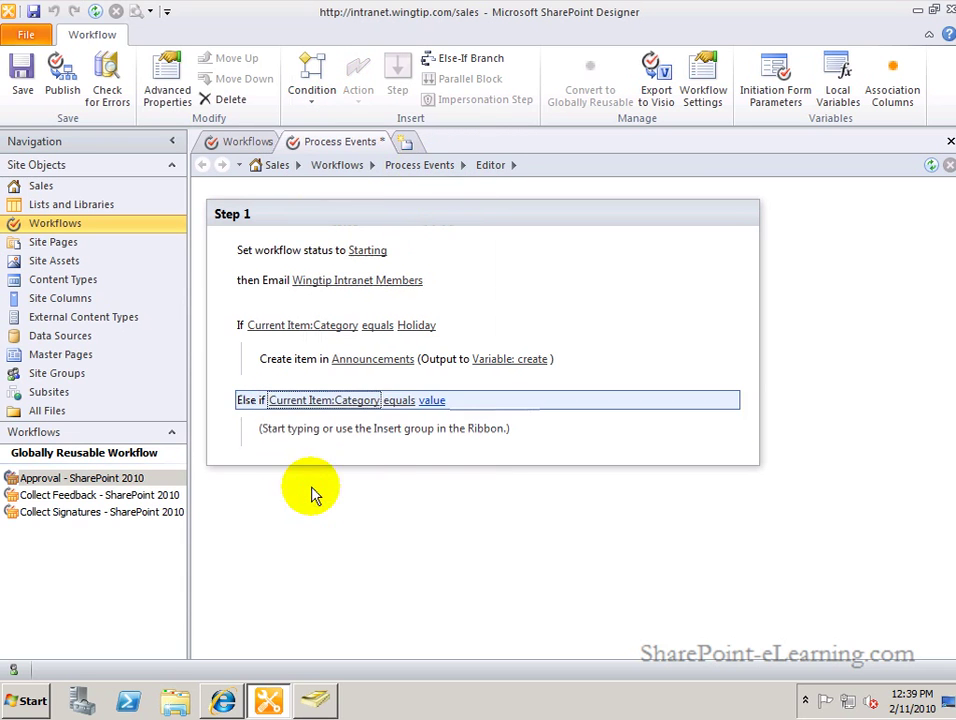
{"action": "left_click", "coordinate": [437, 403]}
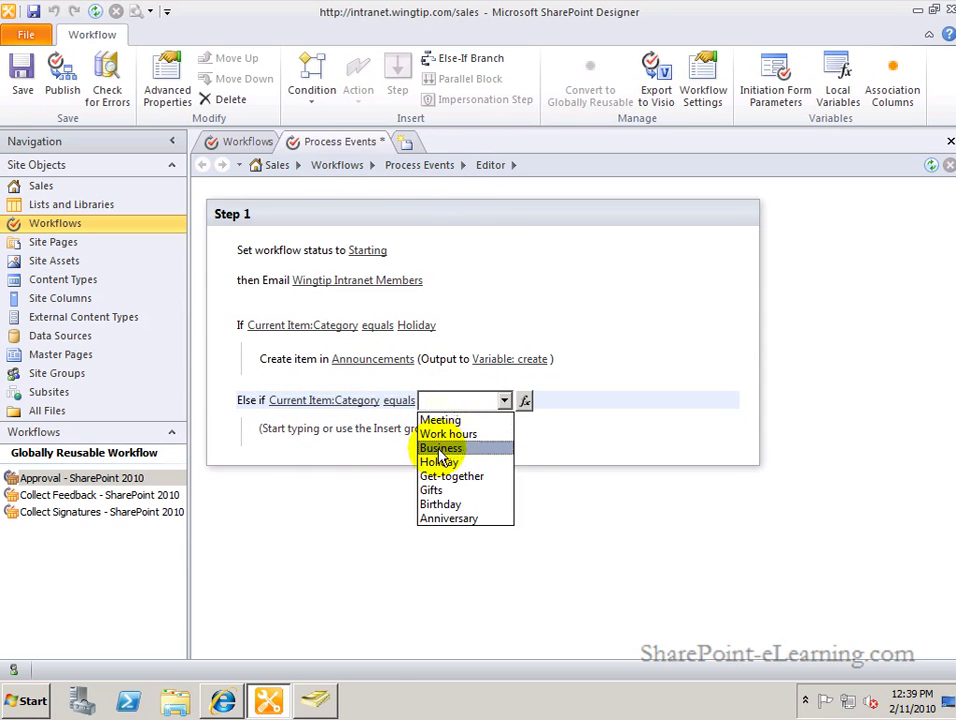
{"action": "left_click", "coordinate": [472, 451]}
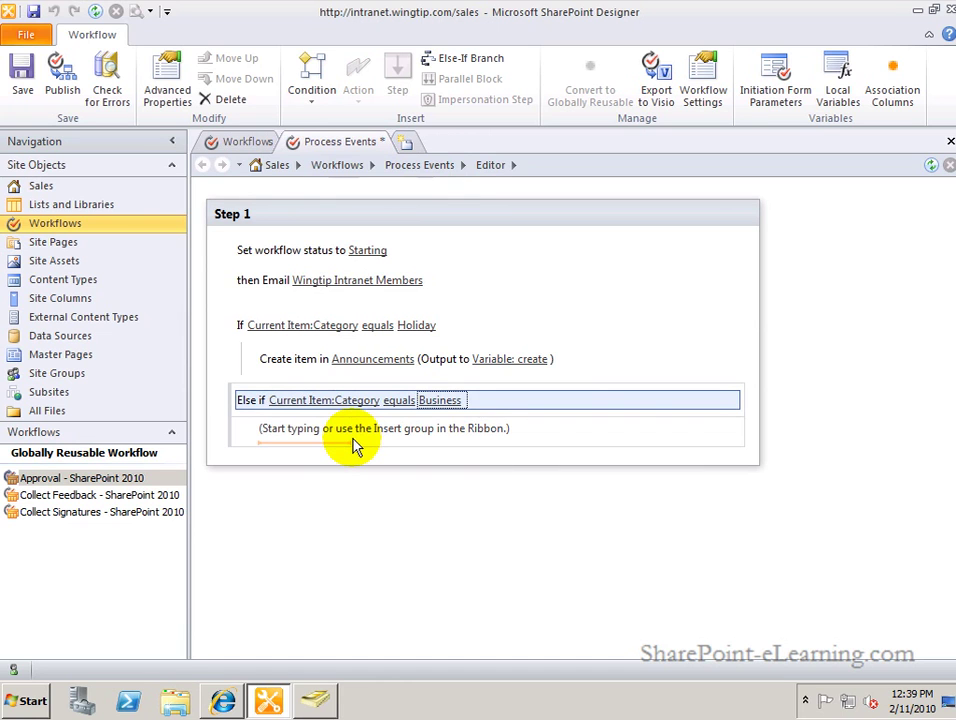
{"action": "left_click", "coordinate": [352, 438]}
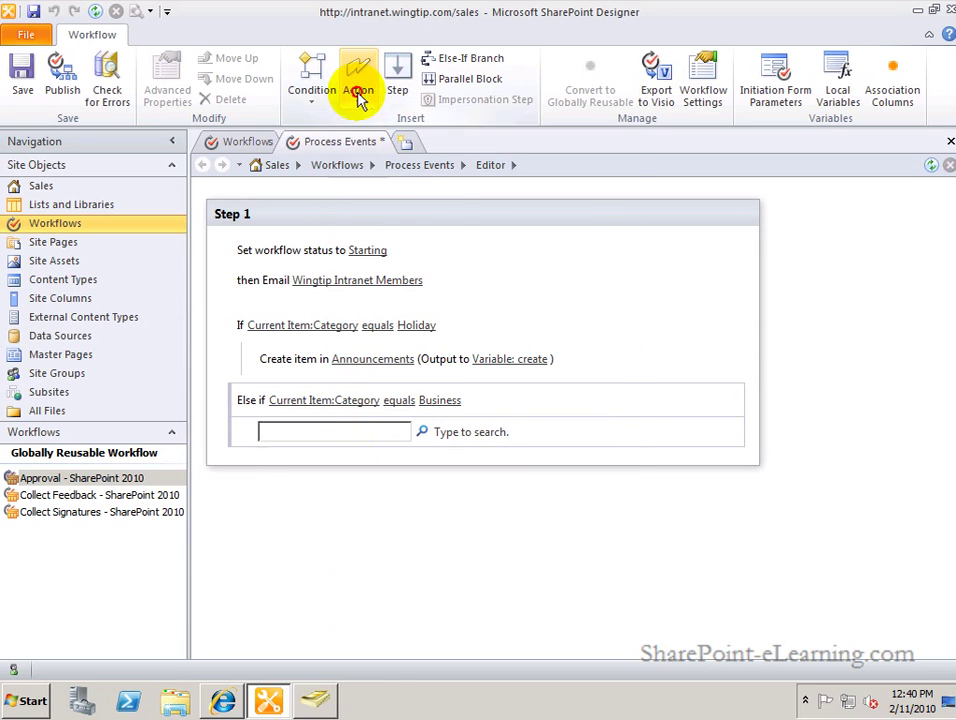
Add an Assign a To-do Item action to the Business branch named 'Book Meeting Room'.
{"action": "left_click", "coordinate": [358, 80]}
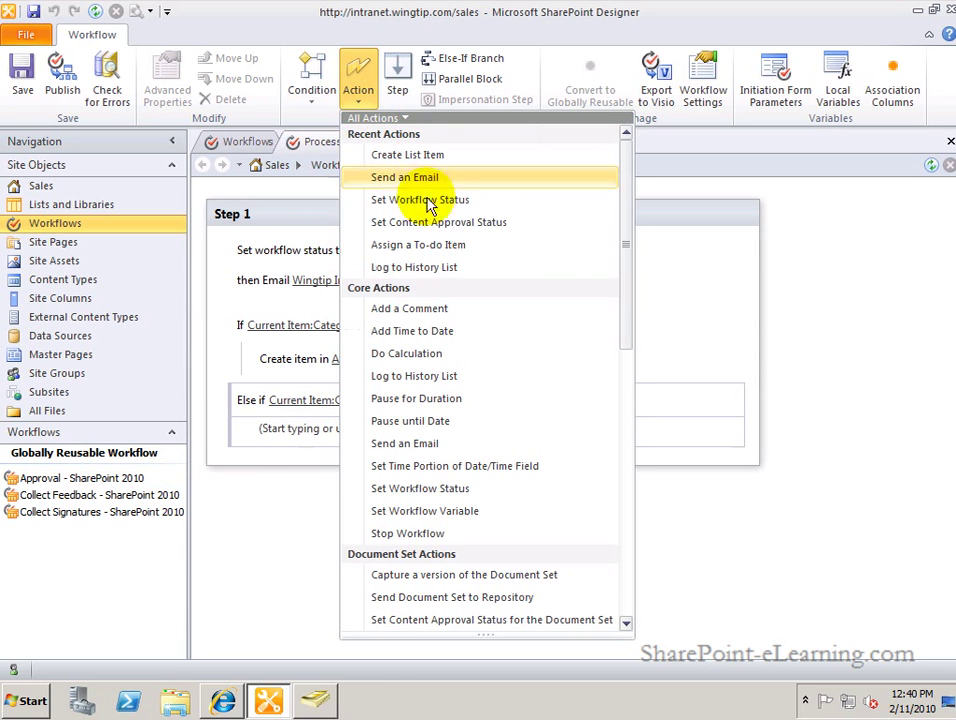
{"action": "left_click", "coordinate": [455, 250]}
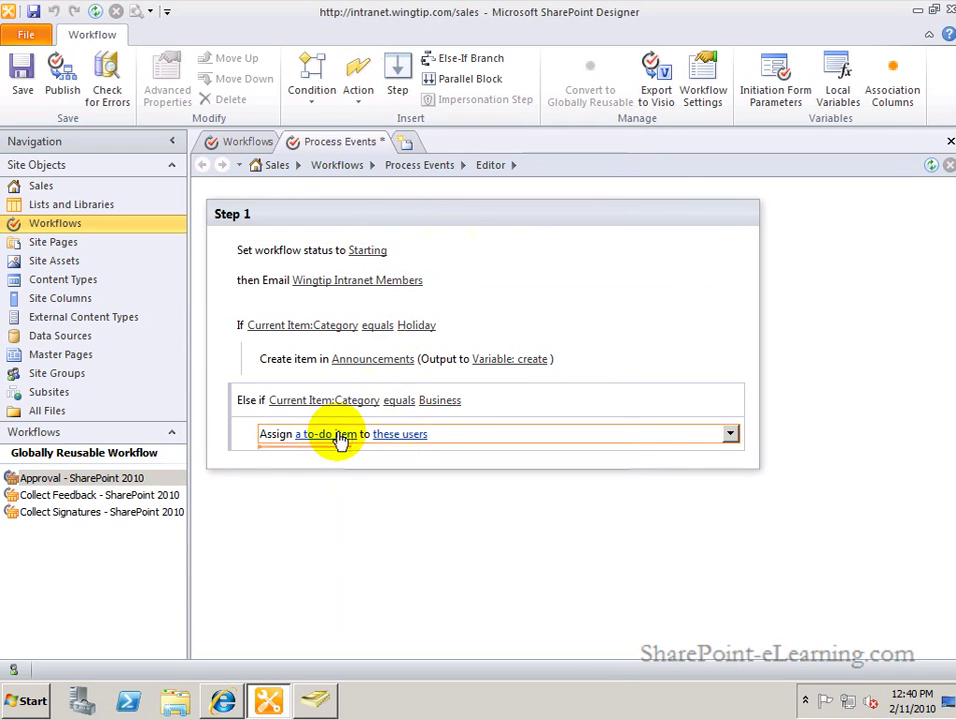
{"action": "left_click", "coordinate": [338, 435]}
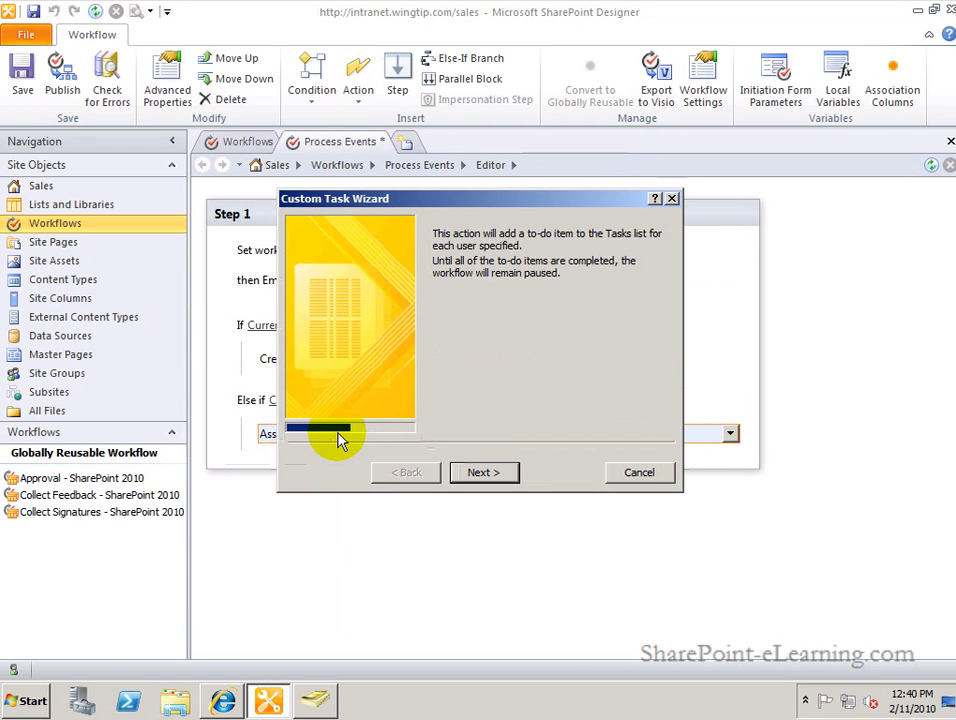
{"action": "left_click", "coordinate": [477, 474]}
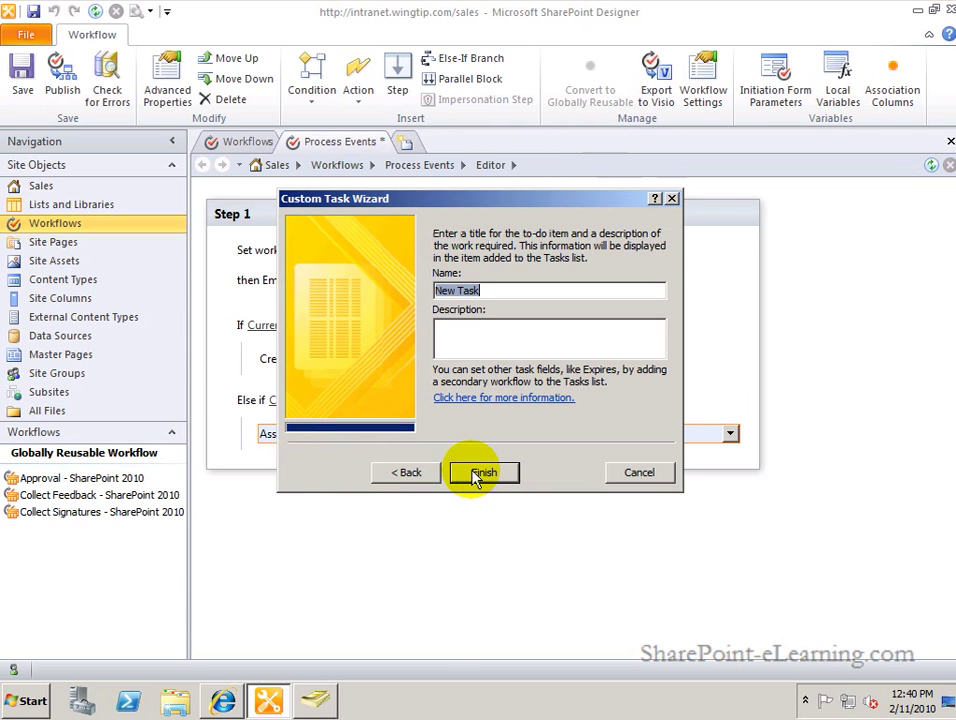
{"action": "type", "text": "Book Meeting Room"}
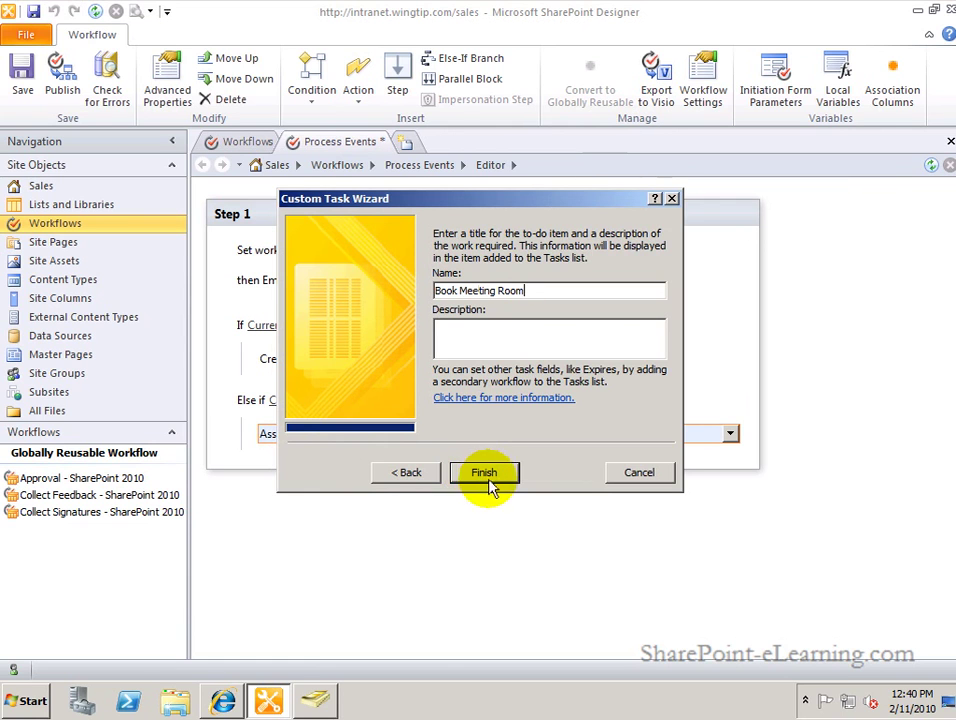
{"action": "left_click", "coordinate": [487, 476]}
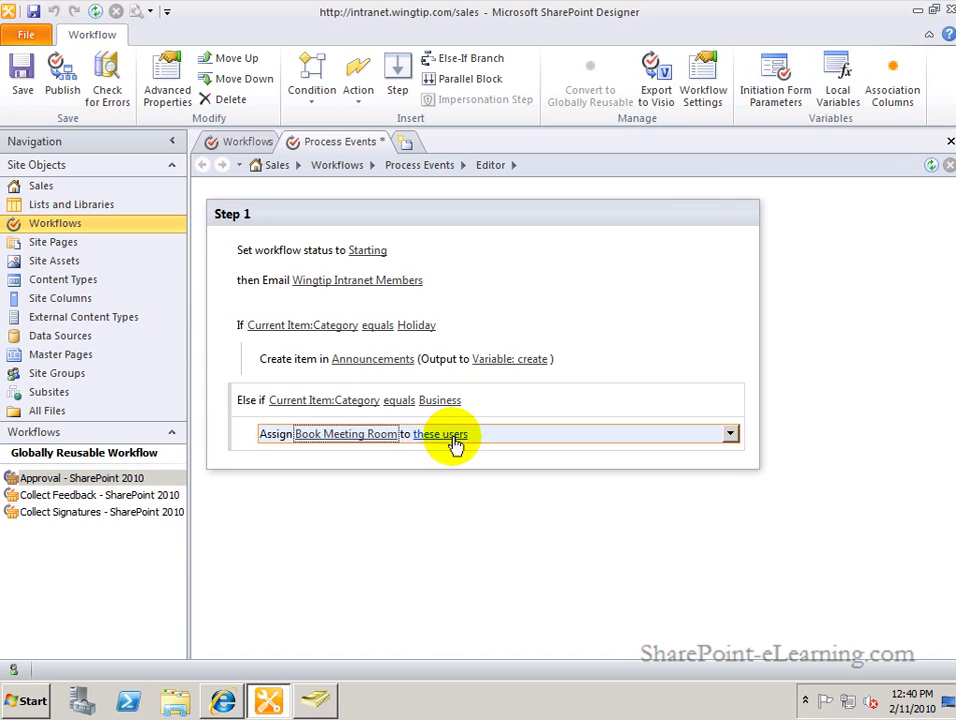
{"action": "left_click", "coordinate": [454, 438]}
Assign the Book Meeting Room to-do item to a site user found by name in People/Groups.
{"action": "left_click", "coordinate": [338, 277]}
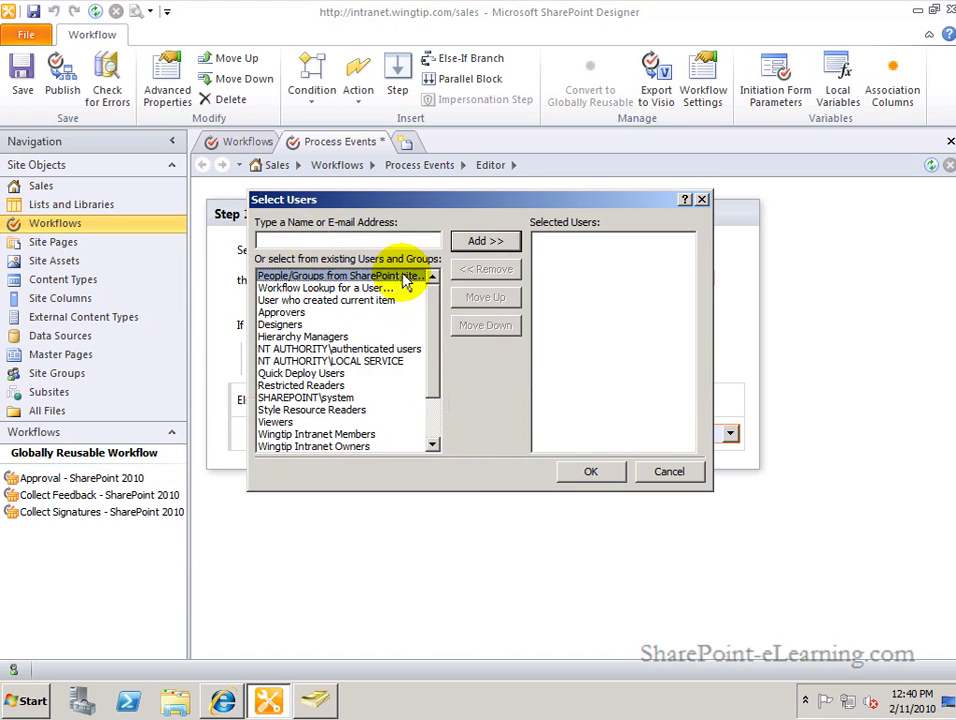
{"action": "left_click", "coordinate": [472, 244]}
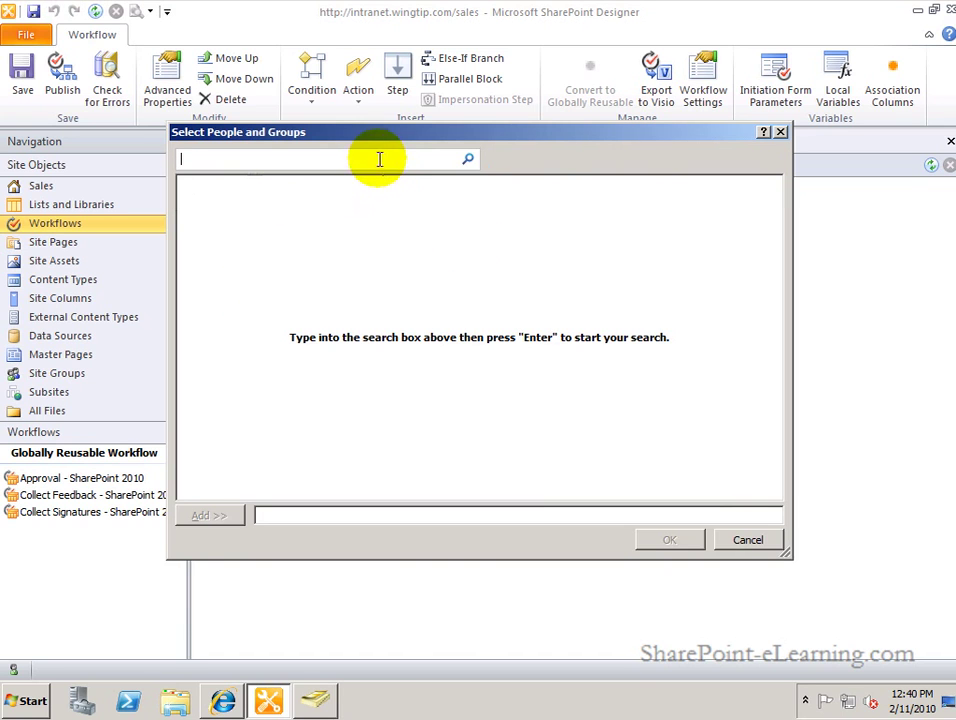
{"action": "type", "text": "janice"}
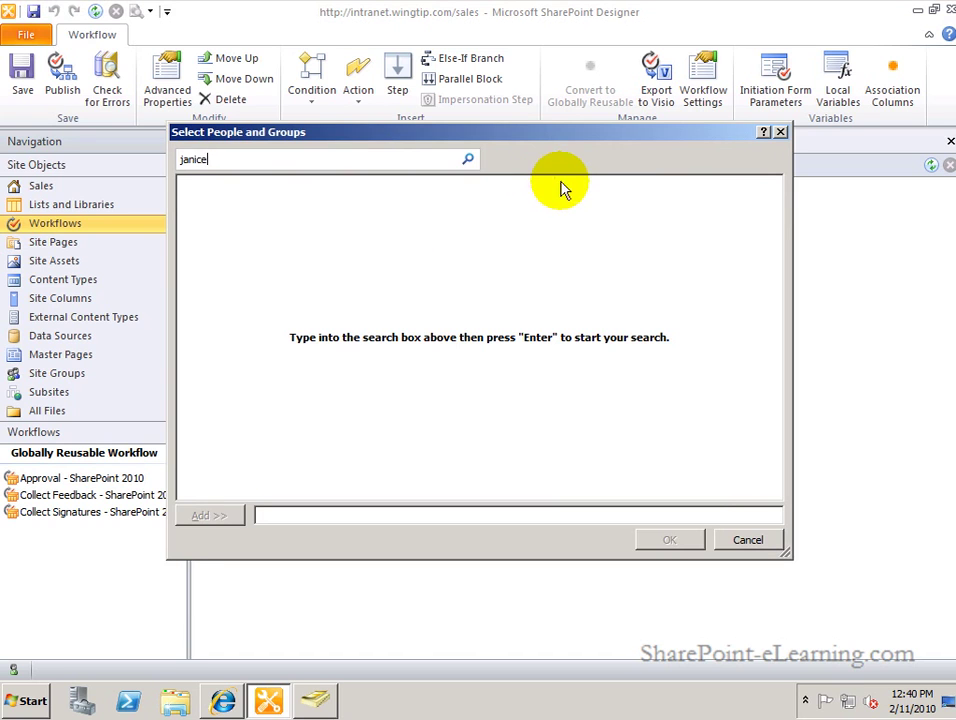
{"action": "left_click", "coordinate": [467, 160]}
{"action": "left_click", "coordinate": [213, 202]}
{"action": "left_click", "coordinate": [212, 516]}
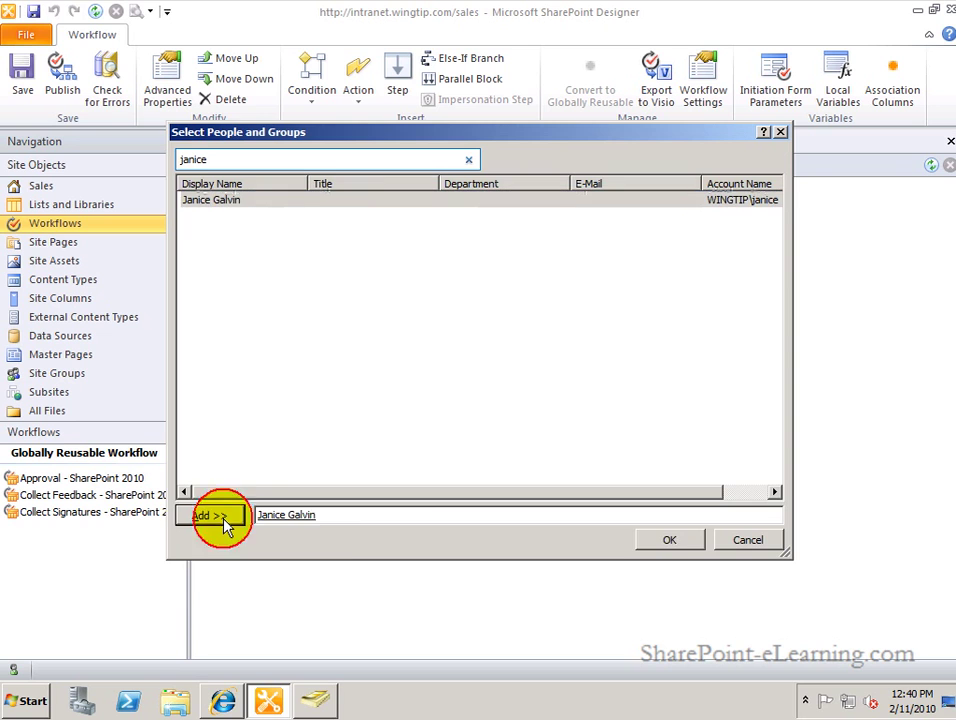
{"action": "left_click", "coordinate": [668, 540]}
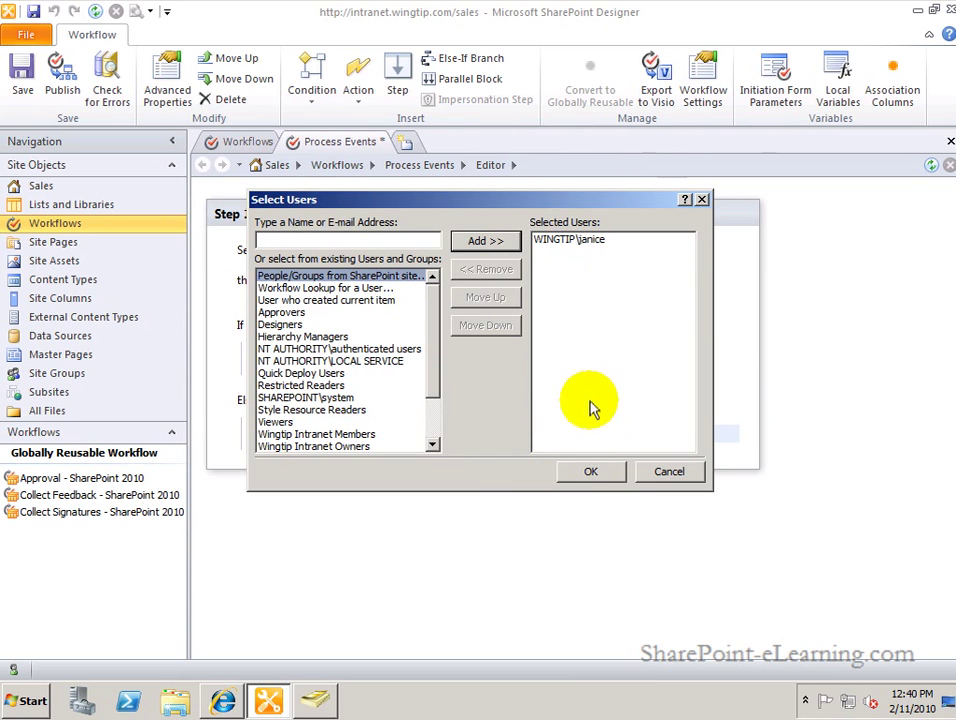
{"action": "left_click", "coordinate": [586, 472]}
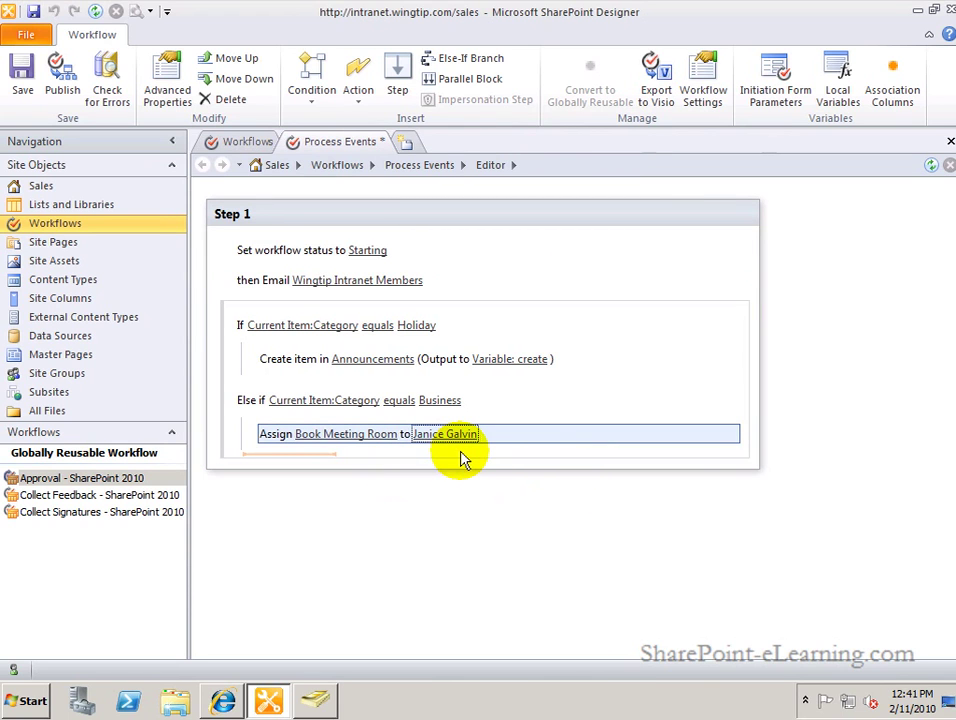
{"action": "left_click", "coordinate": [347, 463]}
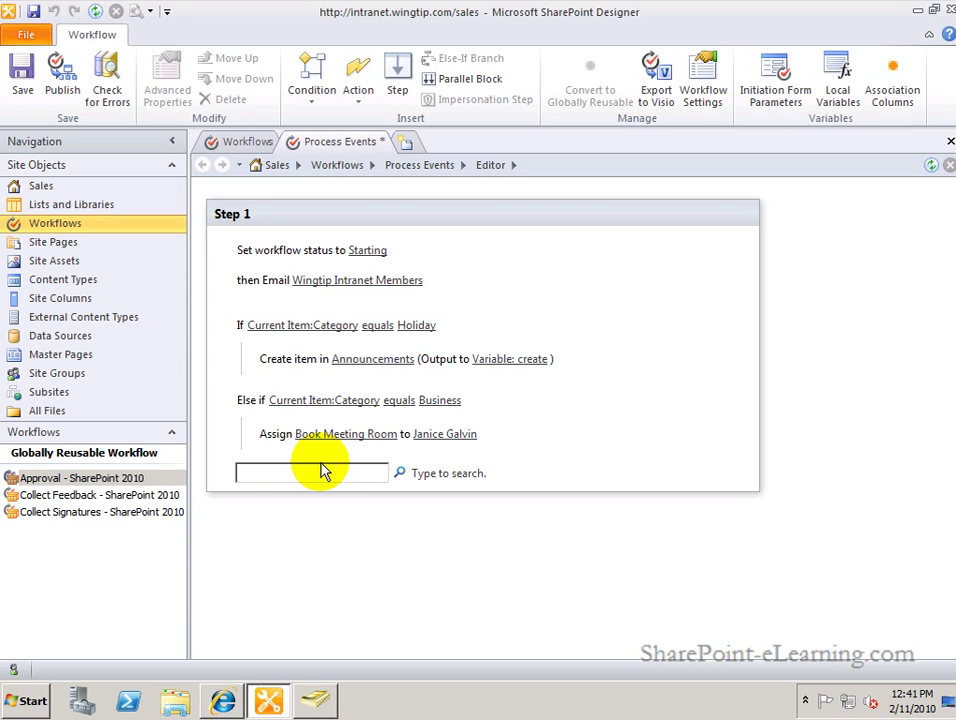
Add a final Set Workflow Status action and set its status to Completed.
{"action": "type", "text": "set workflow"}
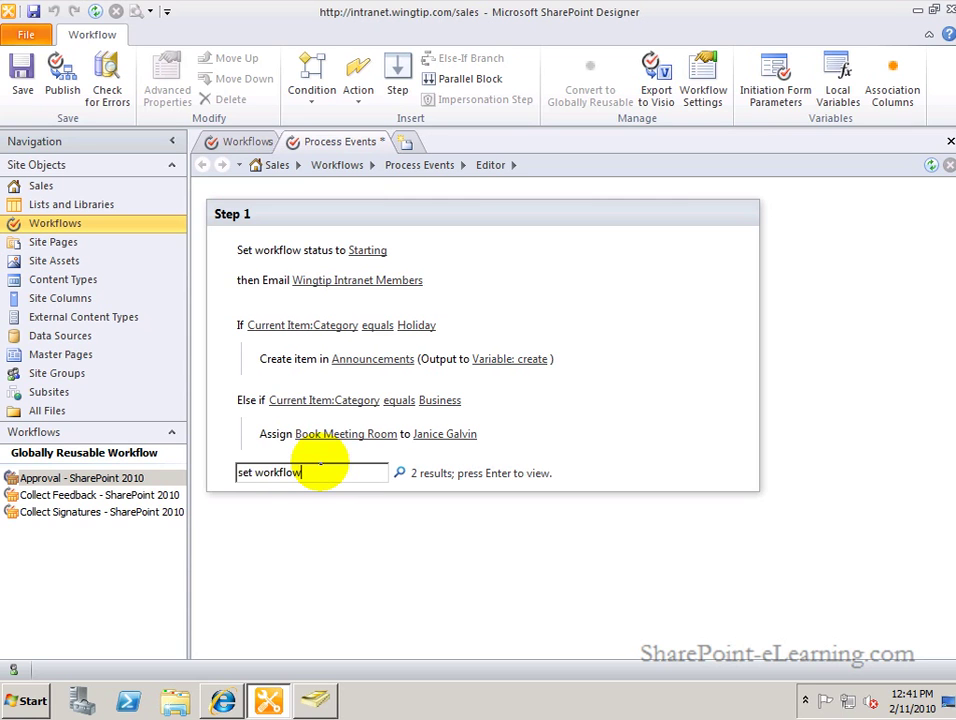
{"action": "key", "text": "Return"}
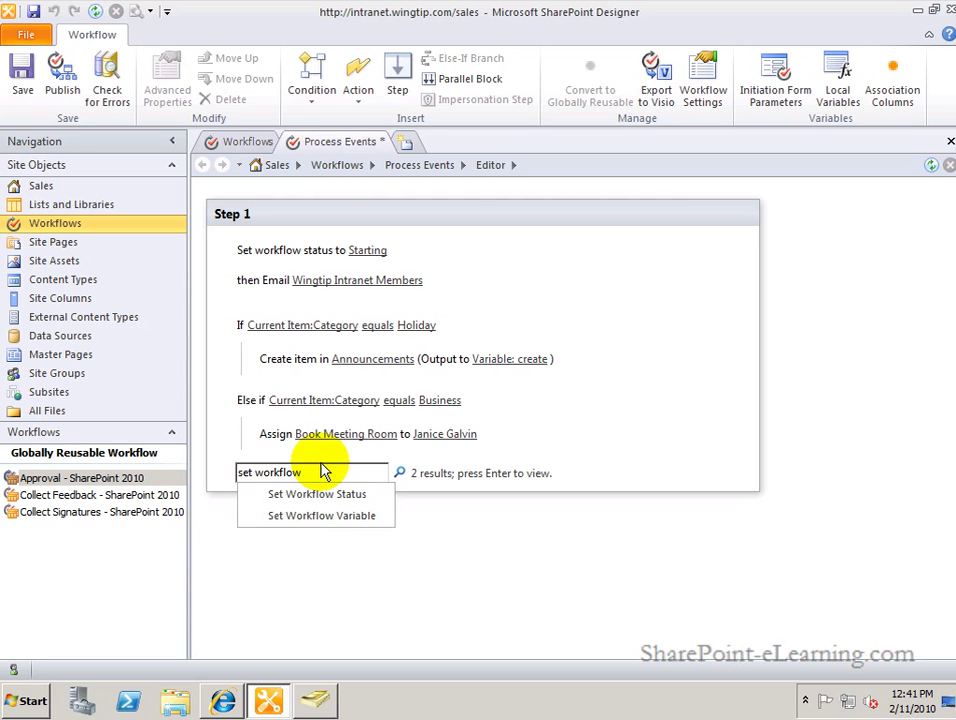
{"action": "left_click", "coordinate": [318, 496]}
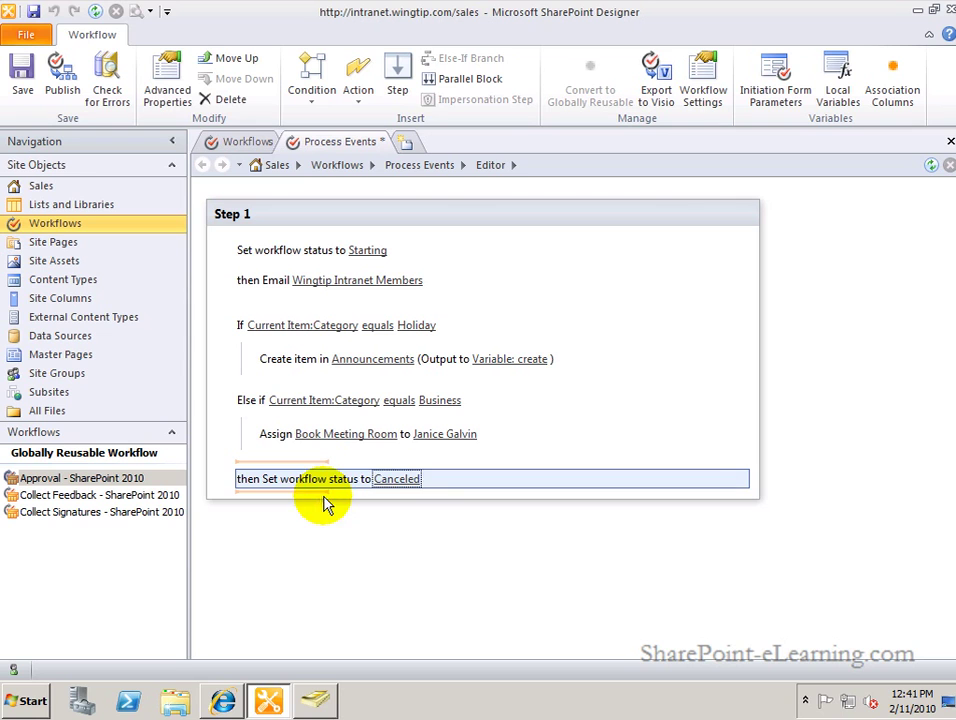
{"action": "left_click", "coordinate": [396, 479]}
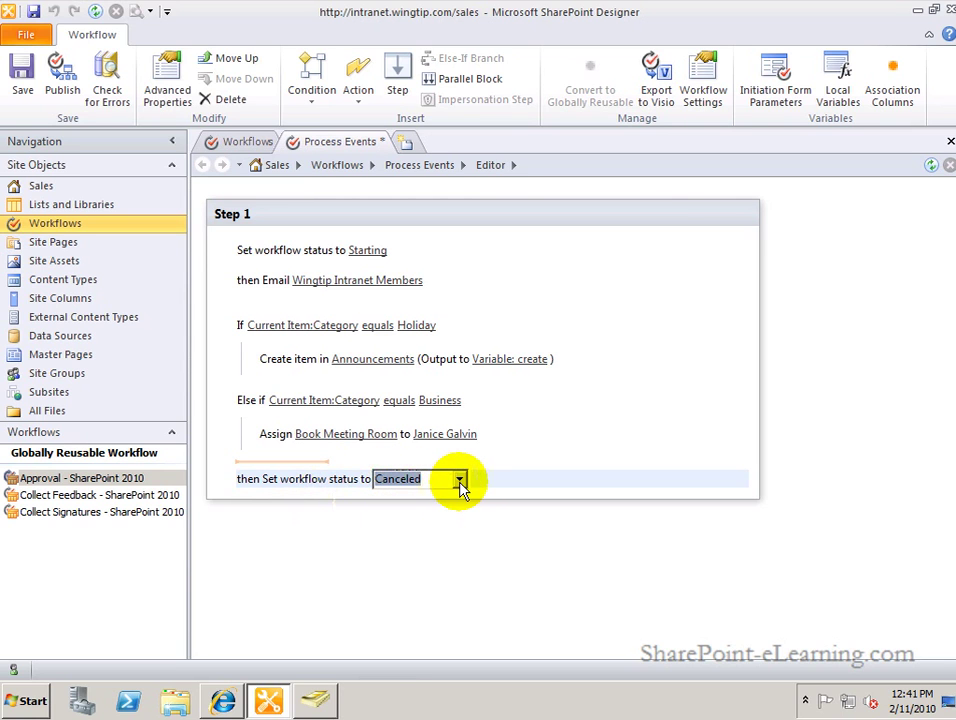
{"action": "left_click", "coordinate": [459, 481]}
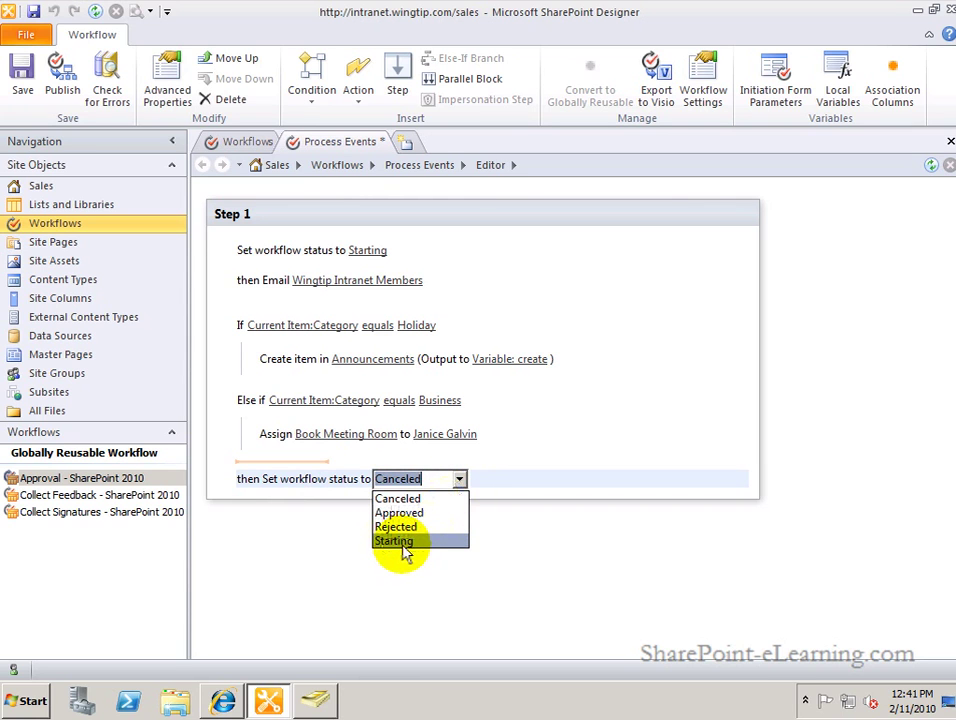
{"action": "mouse_move", "coordinate": [421, 530]}
{"action": "left_mouse_down"}
{"action": "mouse_move", "coordinate": [434, 485]}
{"action": "mouse_move", "coordinate": [398, 259]}
{"action": "left_mouse_up"}
{"action": "left_click_drag", "start_coordinate": [412, 525], "coordinate": [430, 535]}
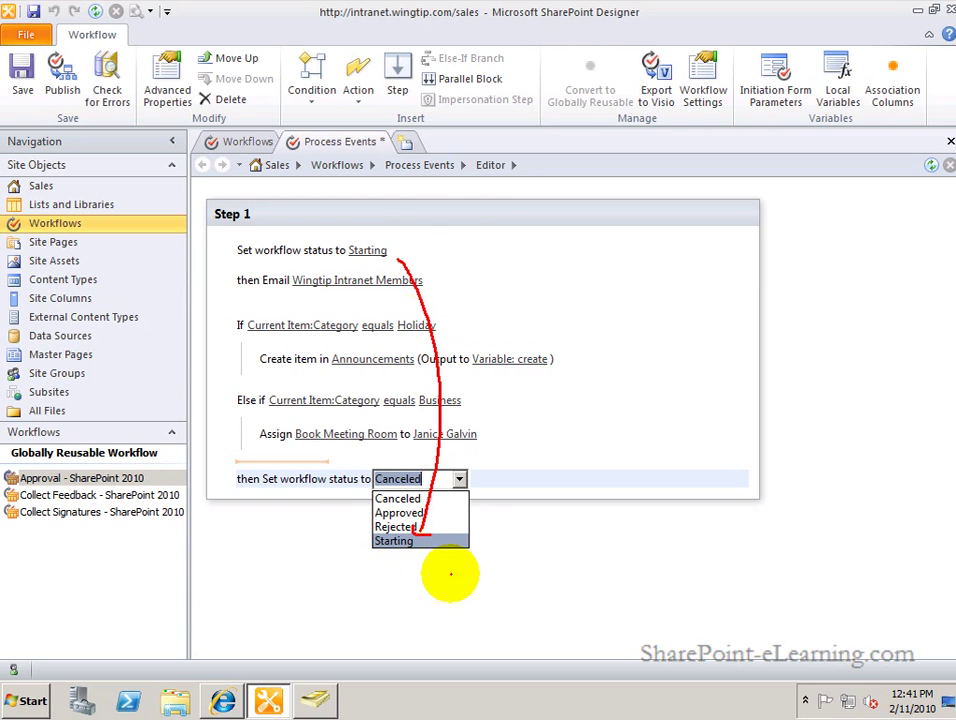
{"action": "key", "text": "Escape"}
{"action": "left_click", "coordinate": [432, 477]}
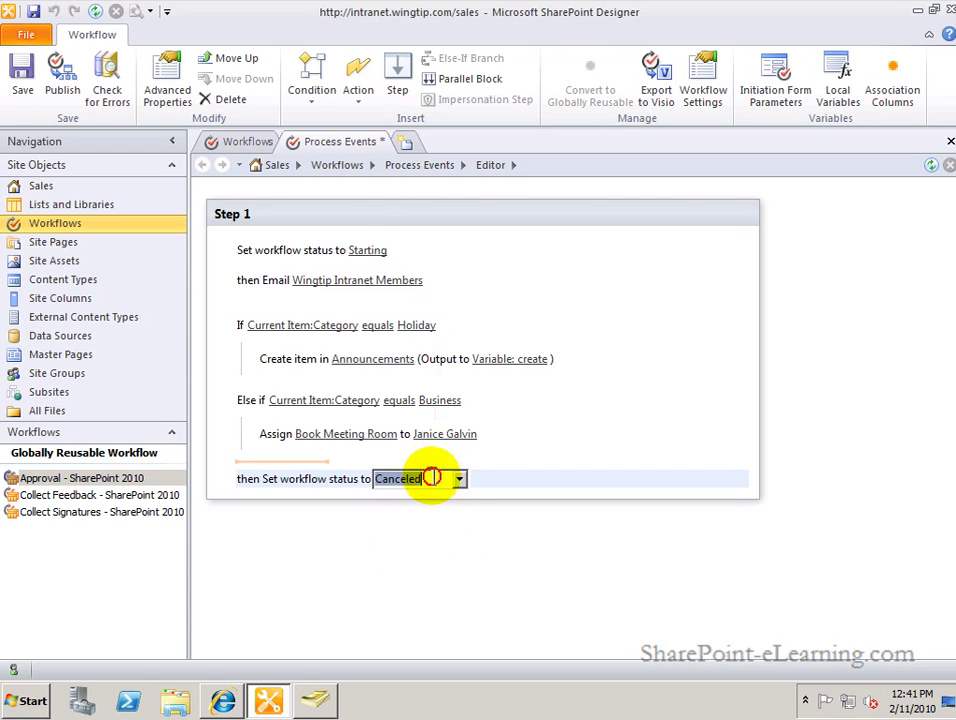
{"action": "type", "text": "C"}
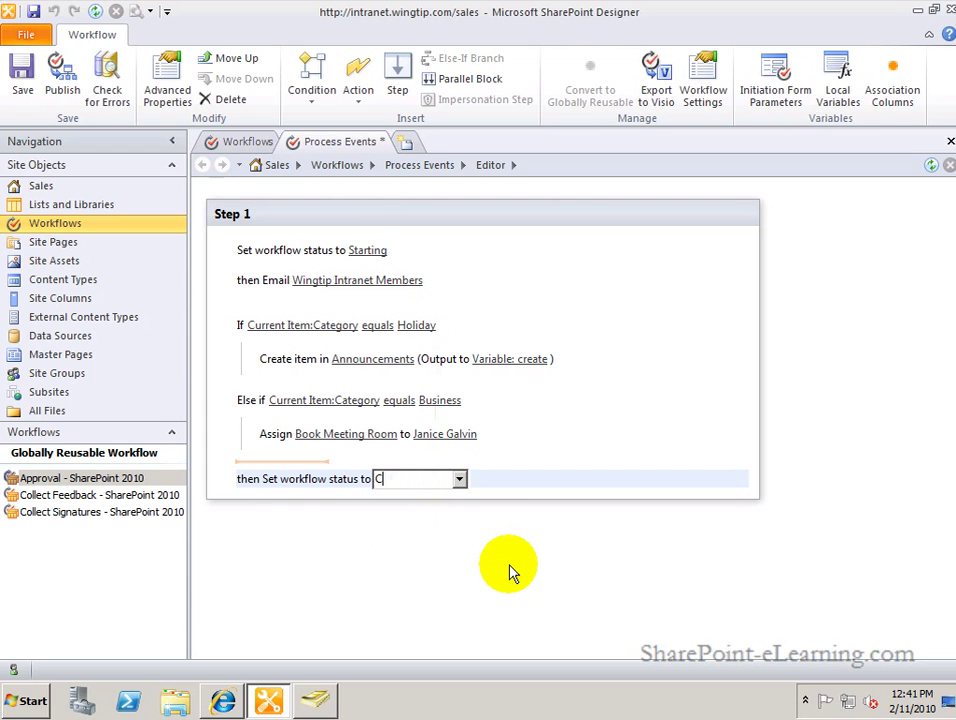
{"action": "type", "text": "ompleted"}
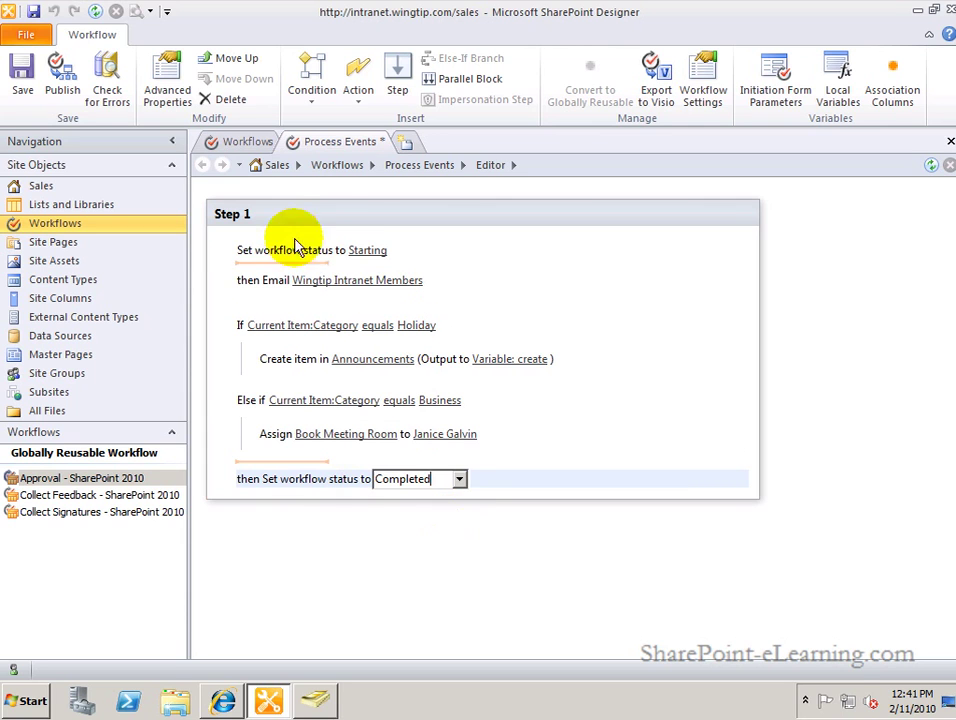
{"action": "left_click", "coordinate": [245, 218]}
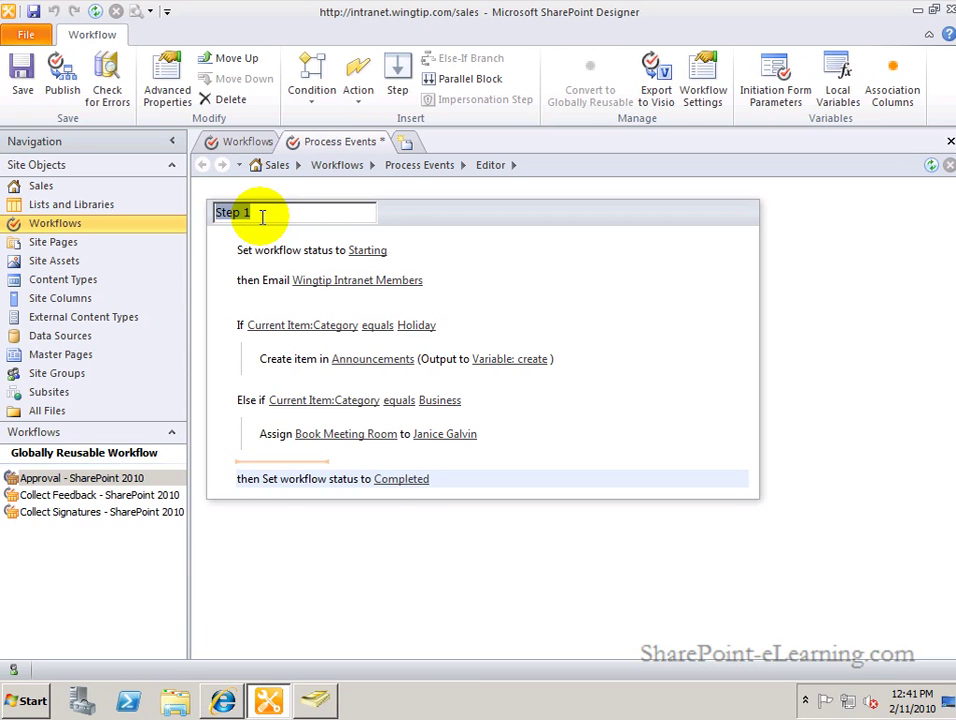
Rename the workflow's 'Step 1' to 'Process Items'.
{"action": "type", "text": "Process Items"}
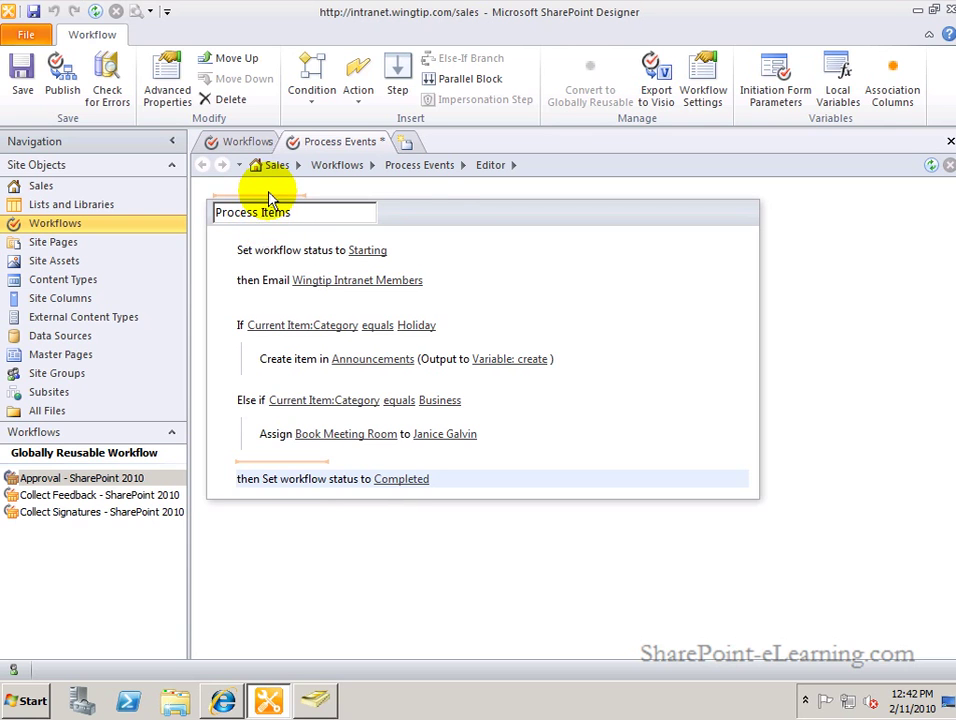
{"action": "left_click", "coordinate": [267, 194]}
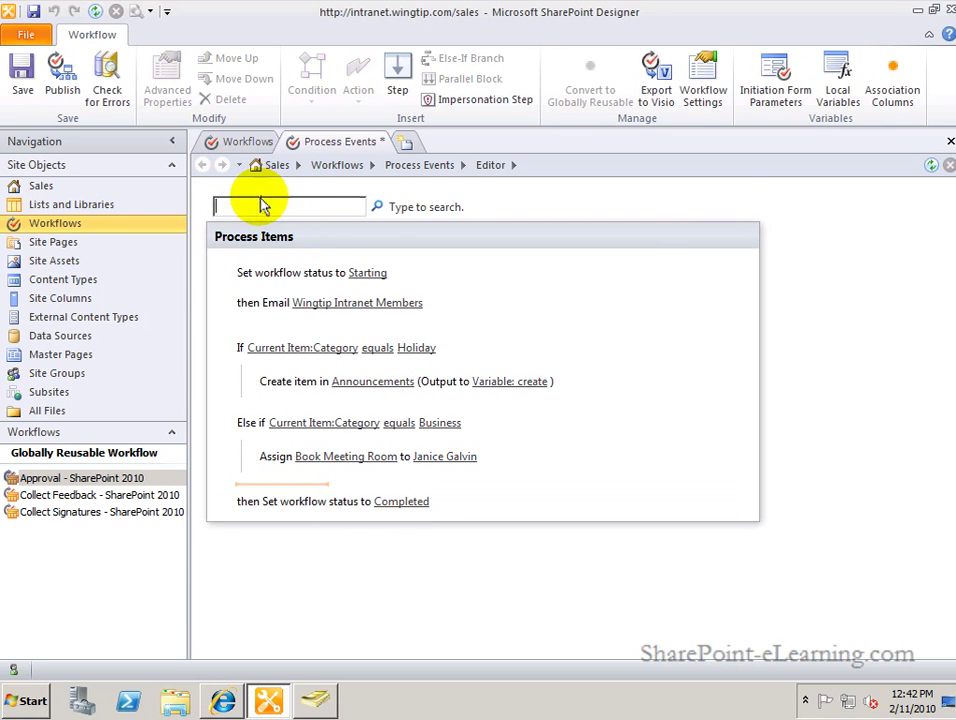
Insert a new step above Process Items and name it 'Starting'.
{"action": "left_click", "coordinate": [320, 565]}
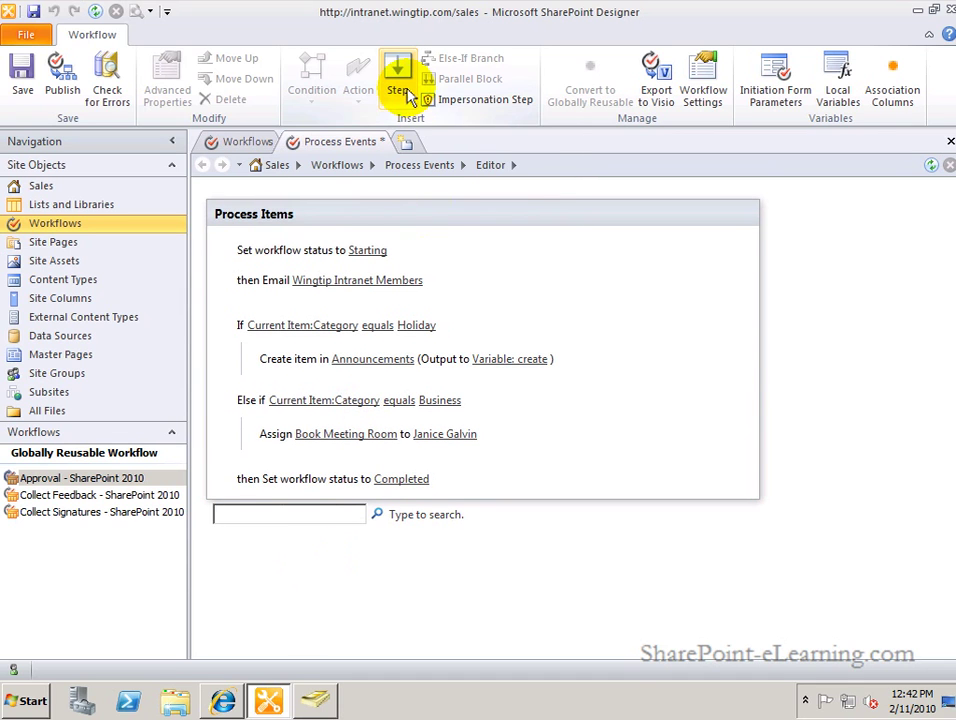
{"action": "left_click", "coordinate": [299, 188]}
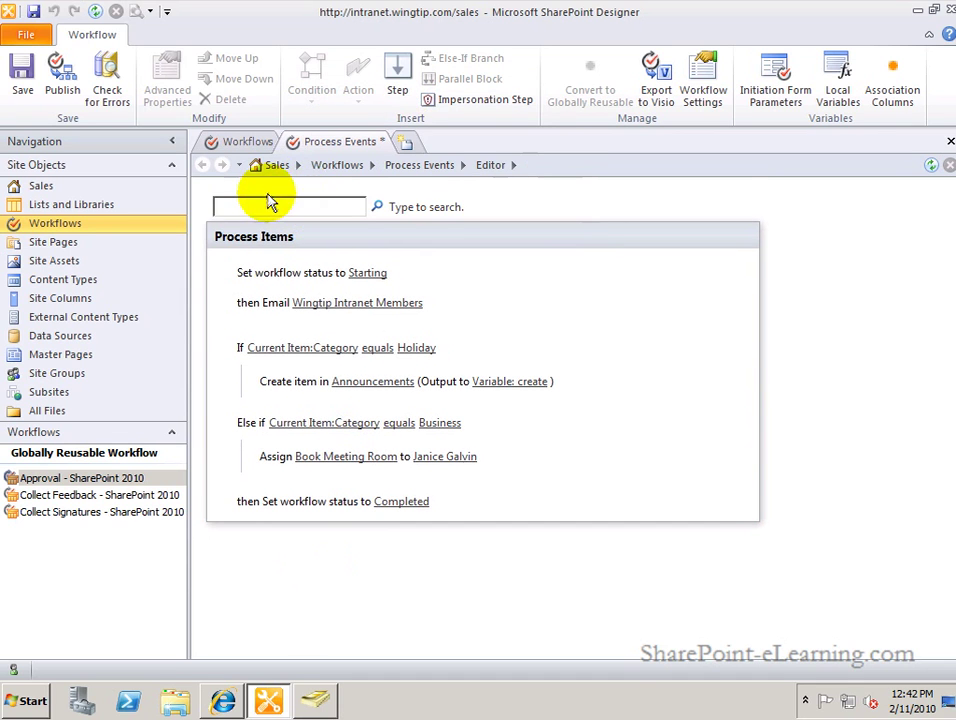
{"action": "left_click", "coordinate": [398, 82]}
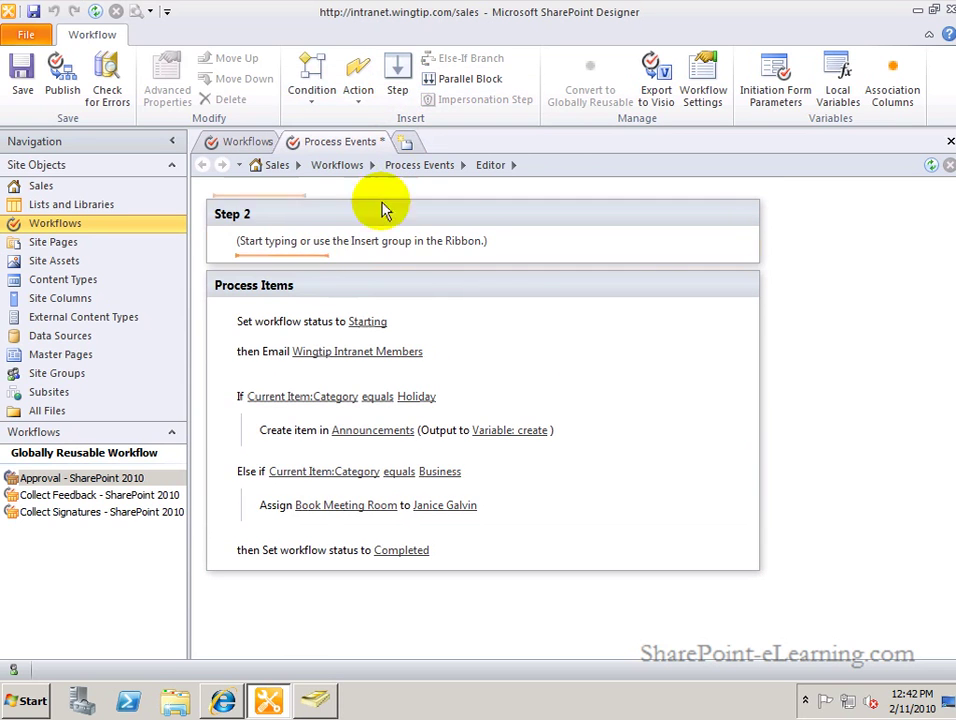
{"action": "left_click", "coordinate": [231, 210]}
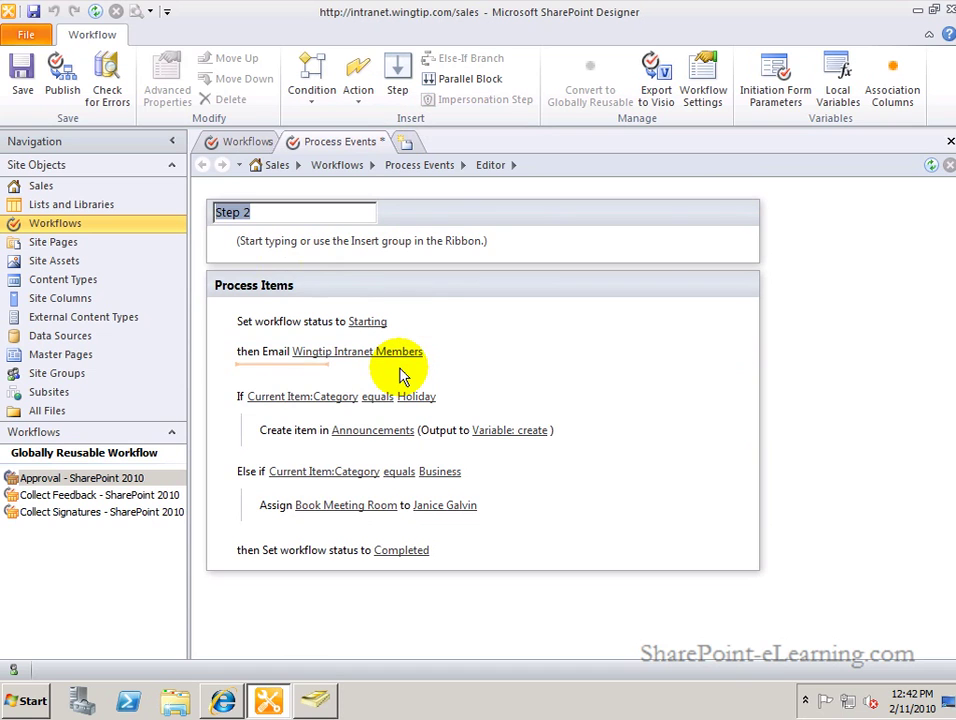
{"action": "type", "text": "Starting"}
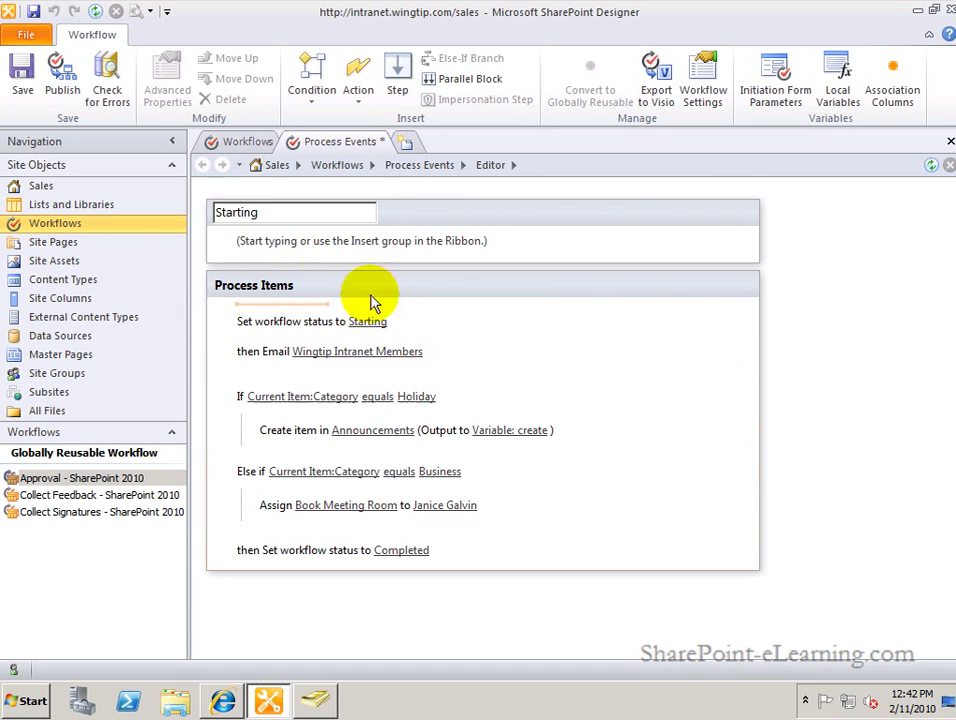
{"action": "left_click", "coordinate": [443, 324]}
Try dragging the Email action into Starting, then select the Set workflow status to Starting action.
{"action": "left_click", "coordinate": [460, 353]}
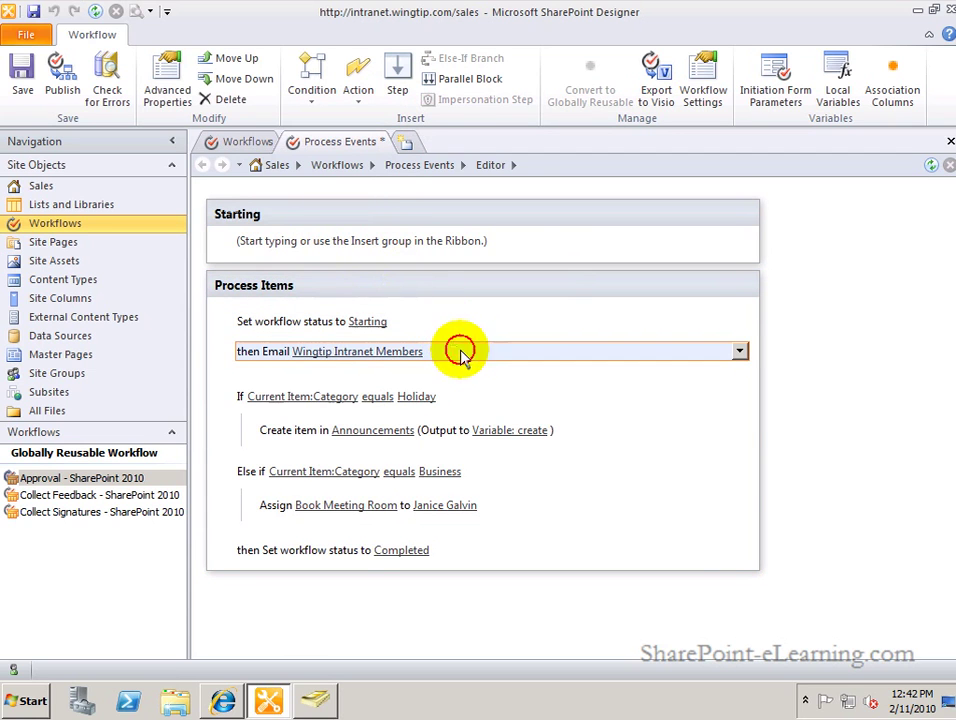
{"action": "left_click_drag", "start_coordinate": [463, 358], "coordinate": [480, 241]}
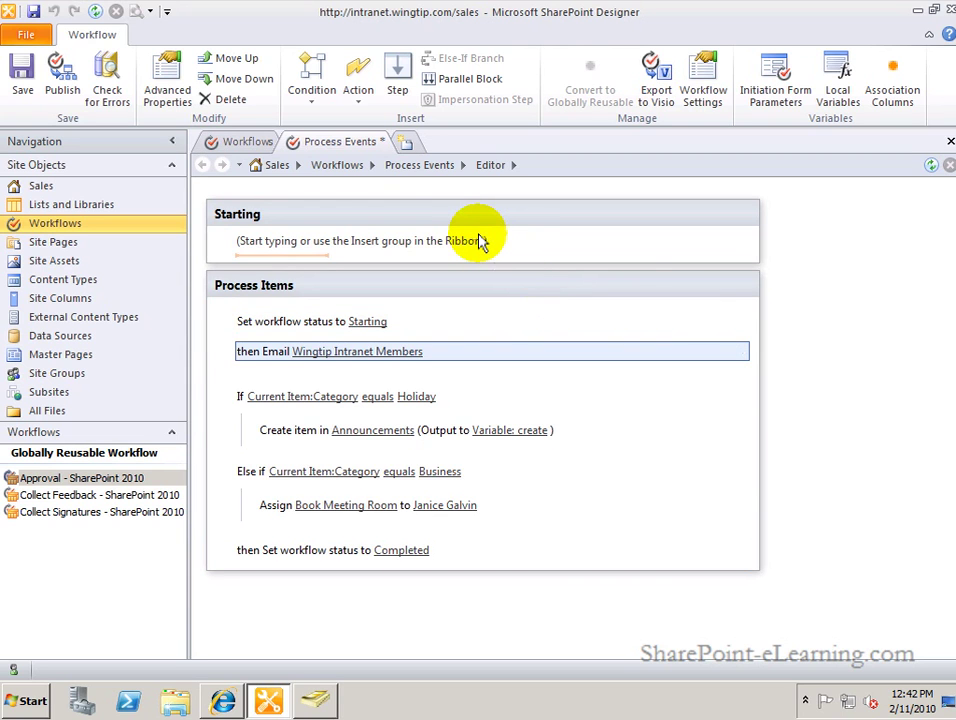
{"action": "mouse_move", "coordinate": [489, 320]}
{"action": "left_mouse_down"}
{"action": "mouse_move", "coordinate": [546, 270]}
{"action": "mouse_move", "coordinate": [544, 241]}
{"action": "left_mouse_up"}
{"action": "left_click_drag", "start_coordinate": [575, 255], "coordinate": [540, 341]}
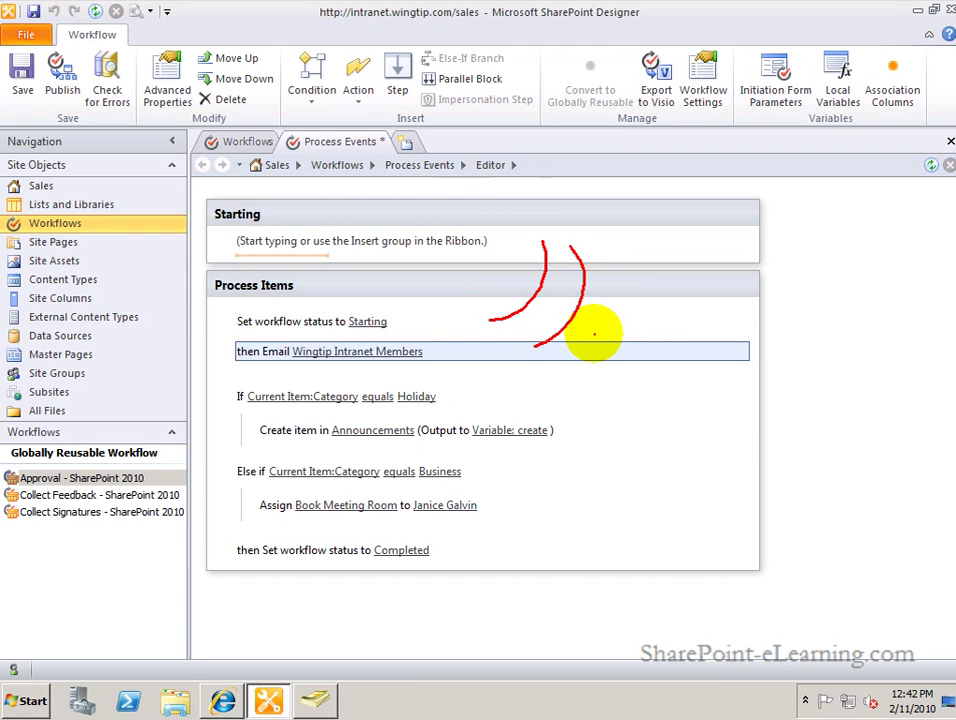
{"action": "left_click", "coordinate": [474, 324]}
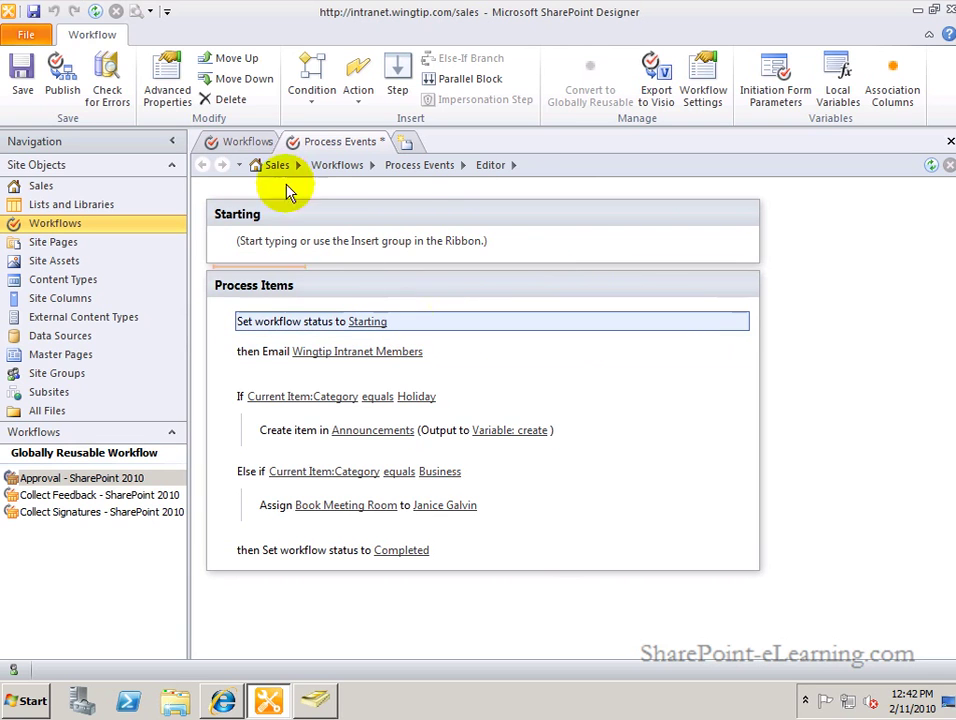
Move the Starting status action and the Wingtip Intranet Members email up into Starting.
{"action": "left_click", "coordinate": [238, 64]}
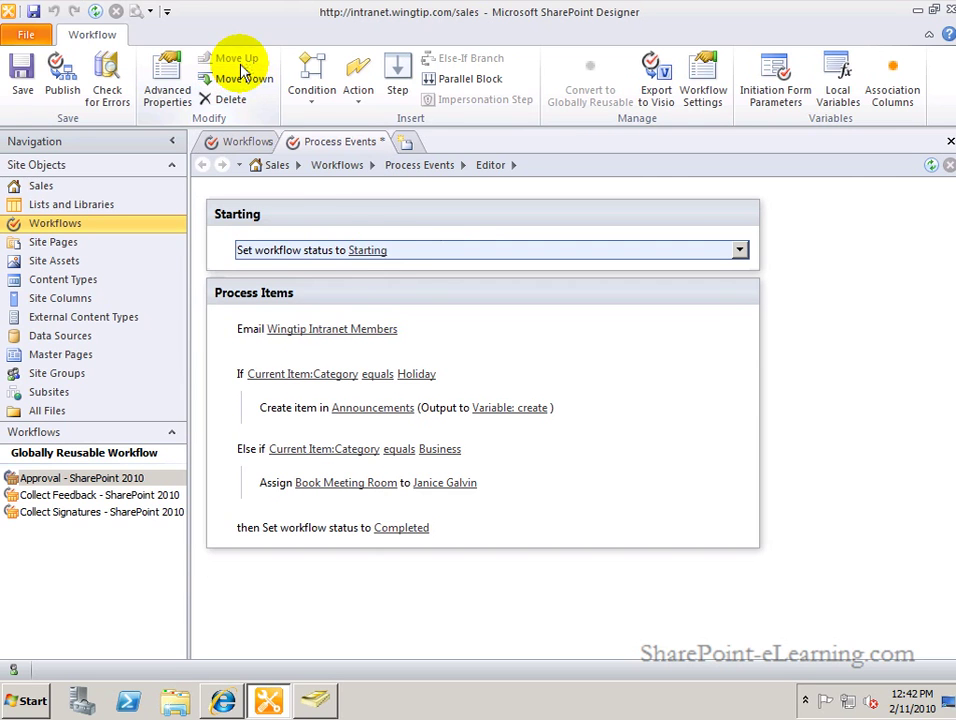
{"action": "left_click", "coordinate": [430, 330]}
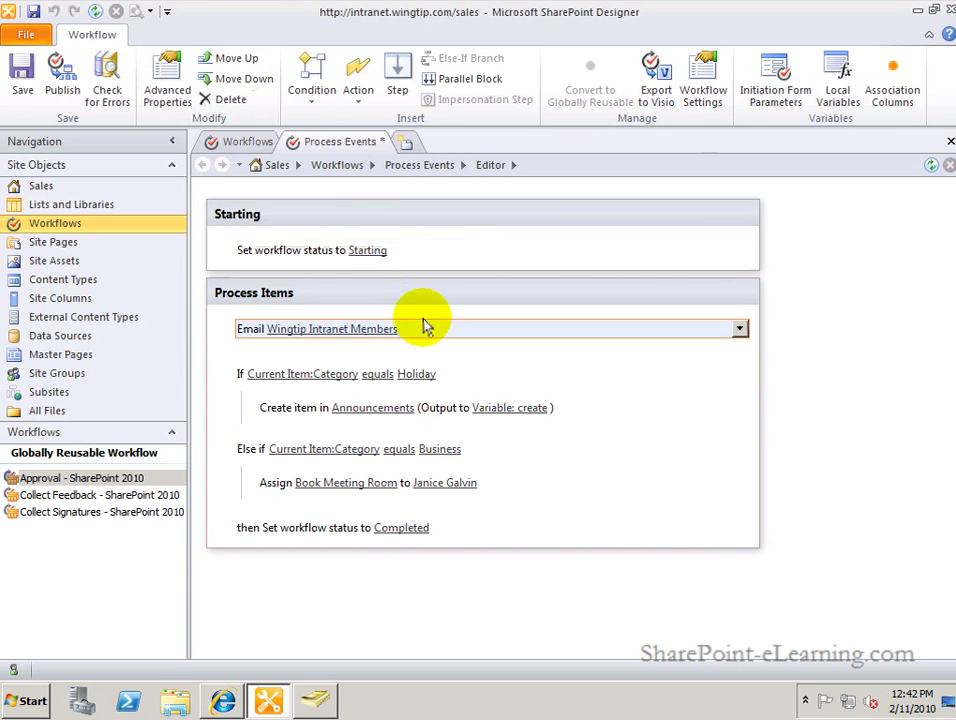
{"action": "left_click", "coordinate": [238, 64]}
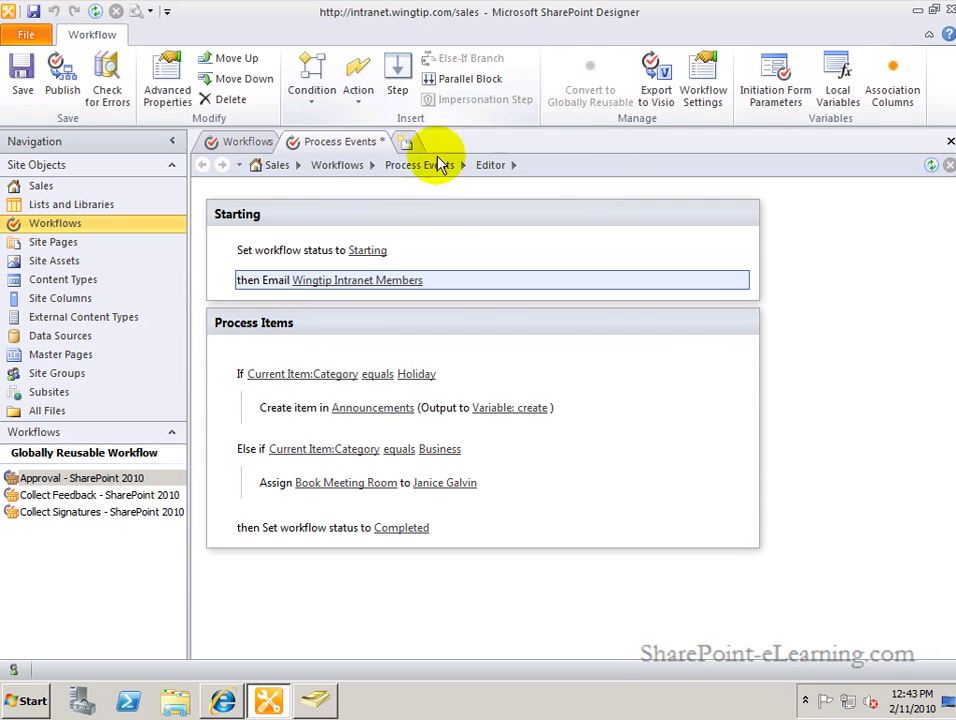
Try dragging the status action, then place the insertion point at the top of Starting.
{"action": "left_click", "coordinate": [248, 242]}
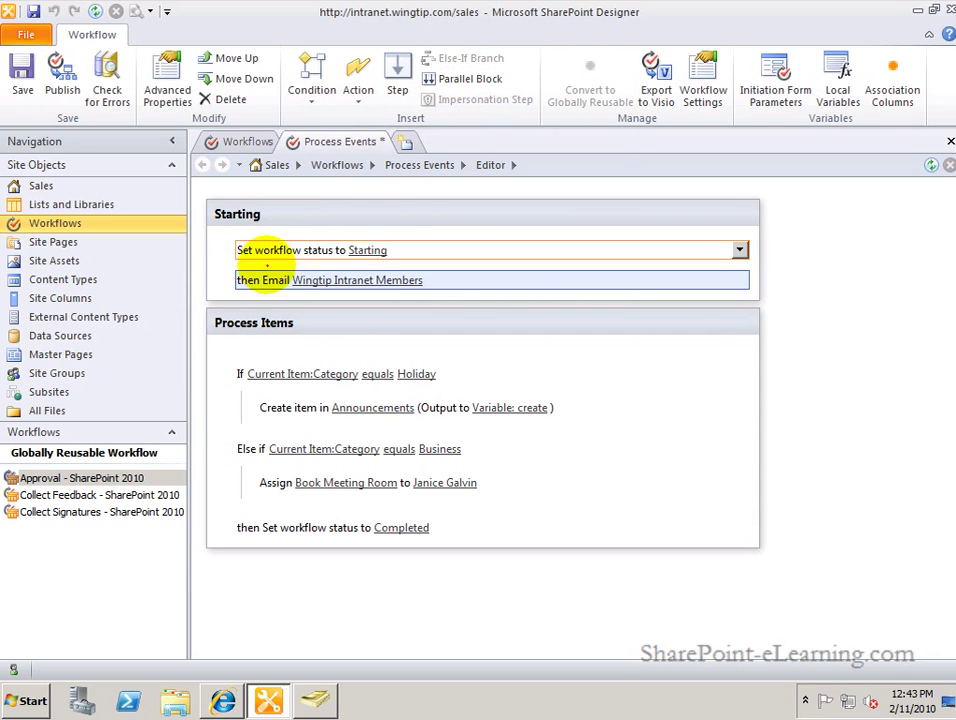
{"action": "mouse_move", "coordinate": [244, 235]}
{"action": "left_mouse_down"}
{"action": "mouse_move", "coordinate": [222, 249]}
{"action": "mouse_move", "coordinate": [247, 263]}
{"action": "mouse_move", "coordinate": [229, 264]}
{"action": "mouse_move", "coordinate": [235, 284]}
{"action": "mouse_move", "coordinate": [262, 284]}
{"action": "mouse_move", "coordinate": [254, 282]}
{"action": "left_mouse_up"}
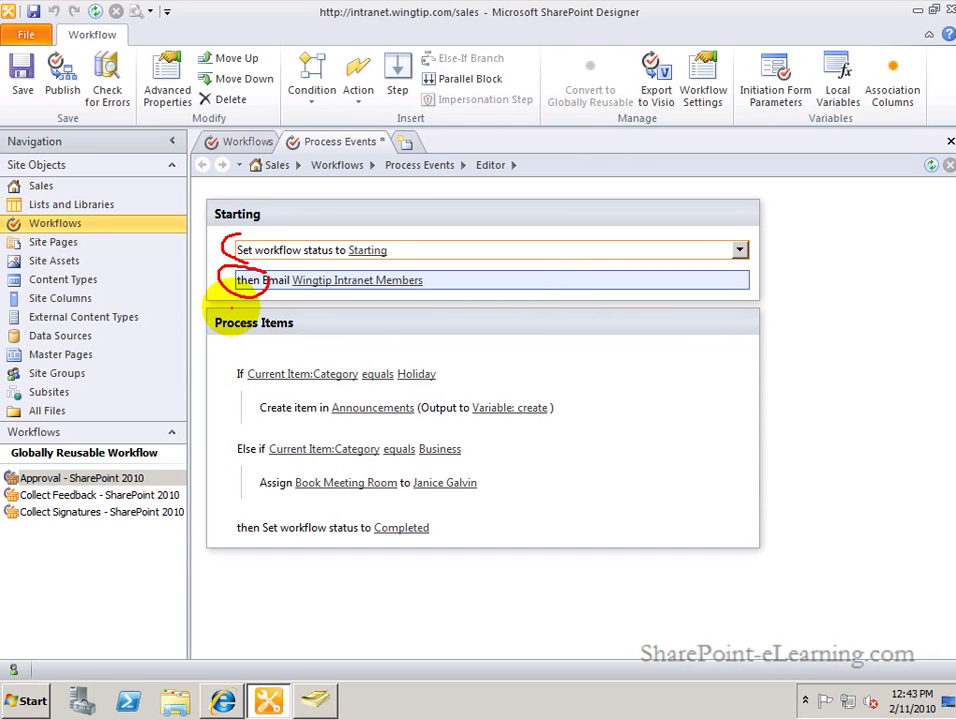
{"action": "key", "text": "Escape"}
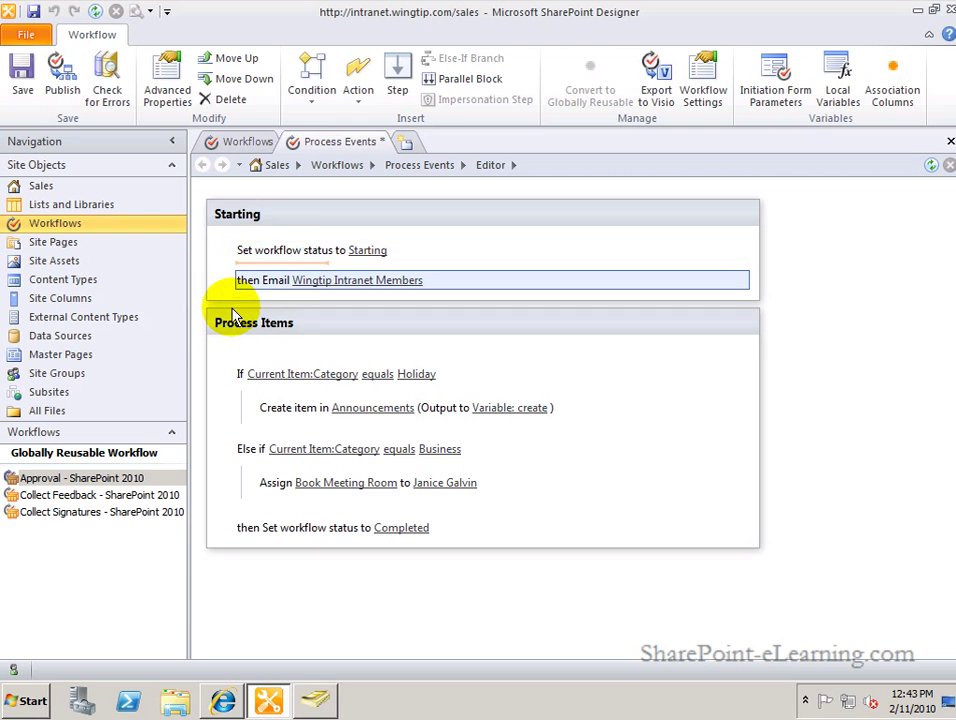
{"action": "double_click", "coordinate": [299, 233]}
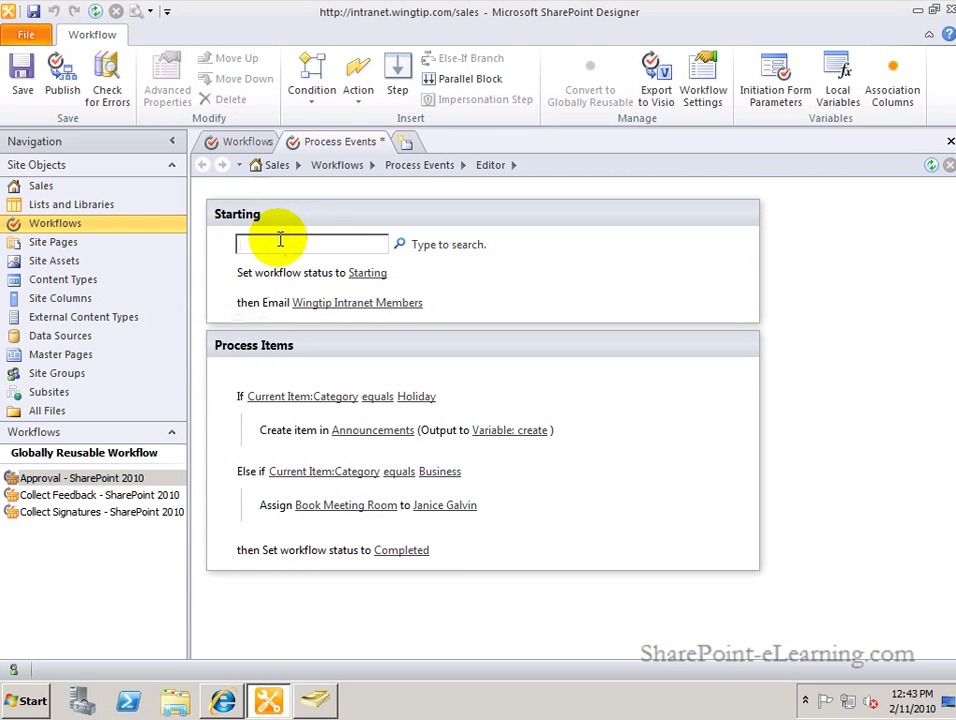
Insert a Parallel Block at the top of Starting and move the status and Email actions into it.
{"action": "left_click", "coordinate": [470, 80]}
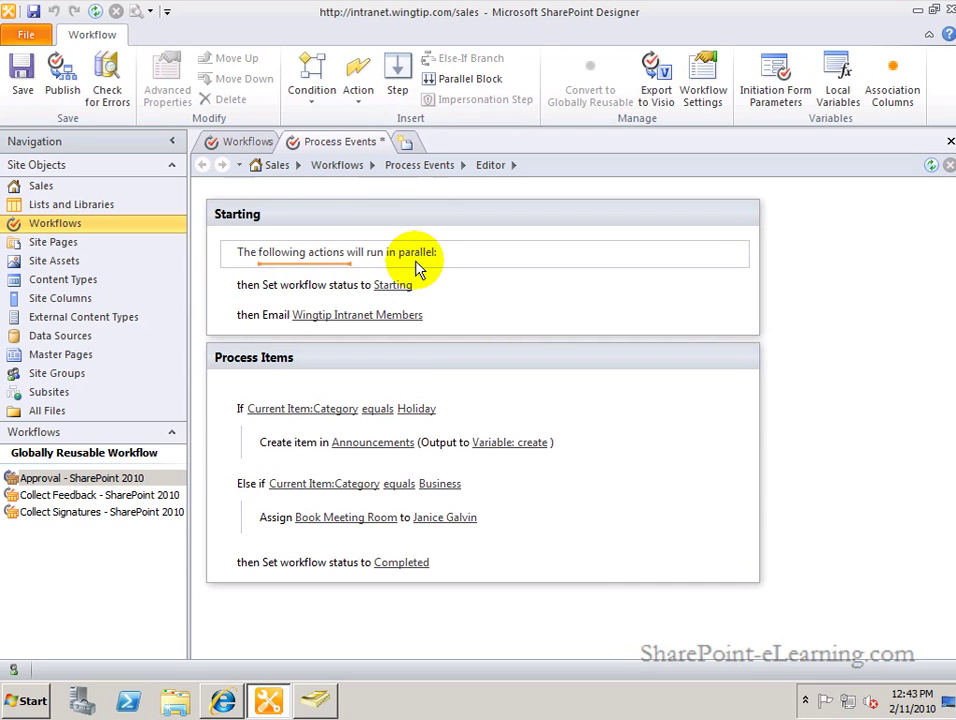
{"action": "left_click", "coordinate": [427, 288]}
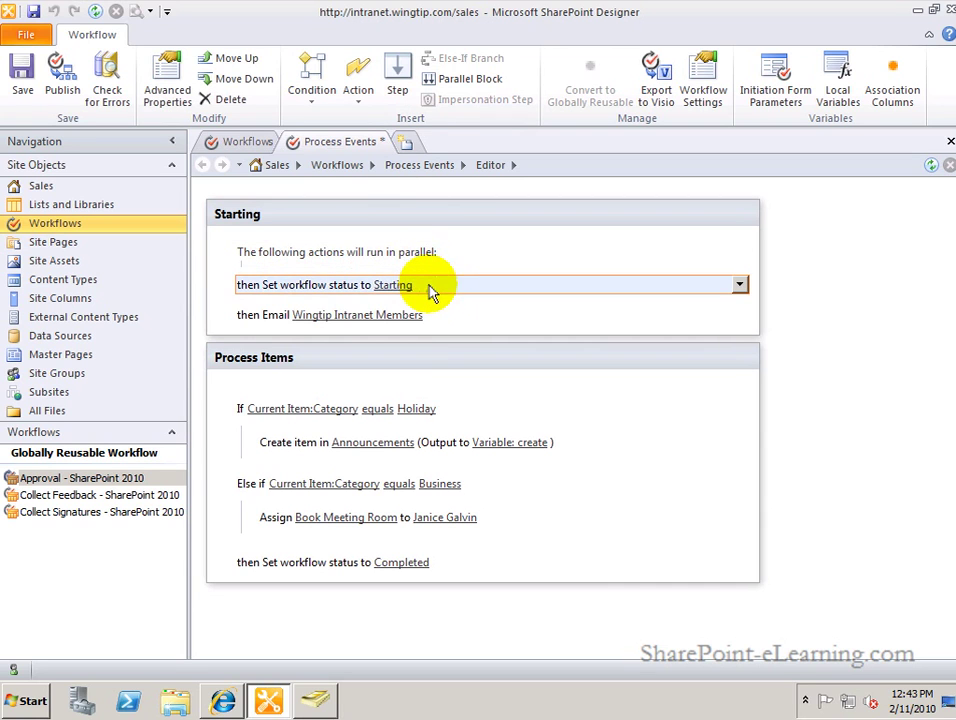
{"action": "left_click", "coordinate": [235, 58]}
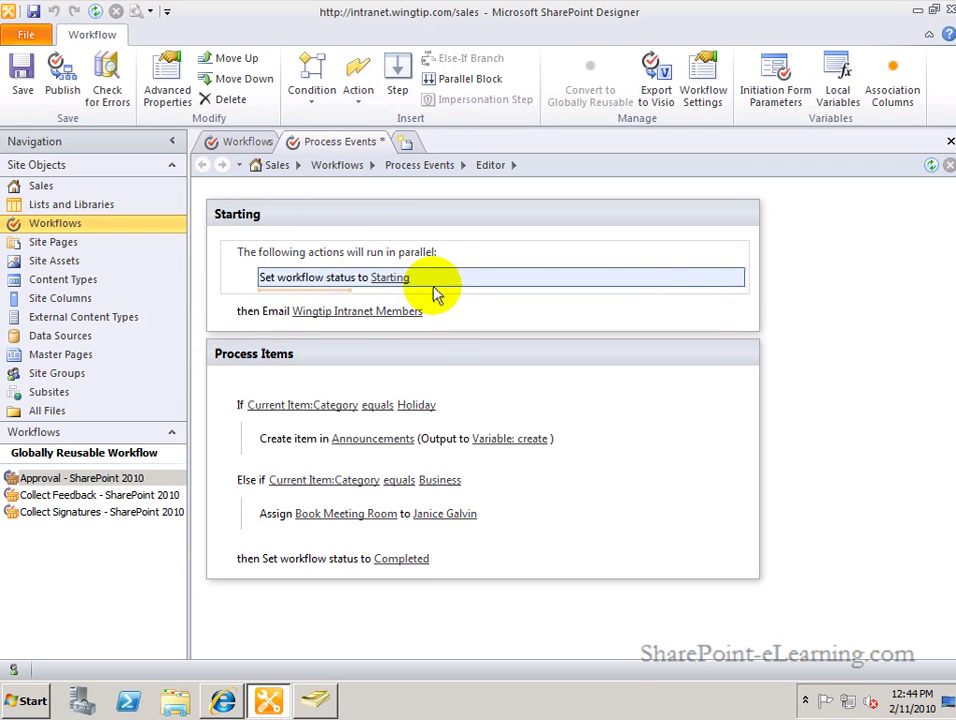
{"action": "left_click", "coordinate": [440, 310]}
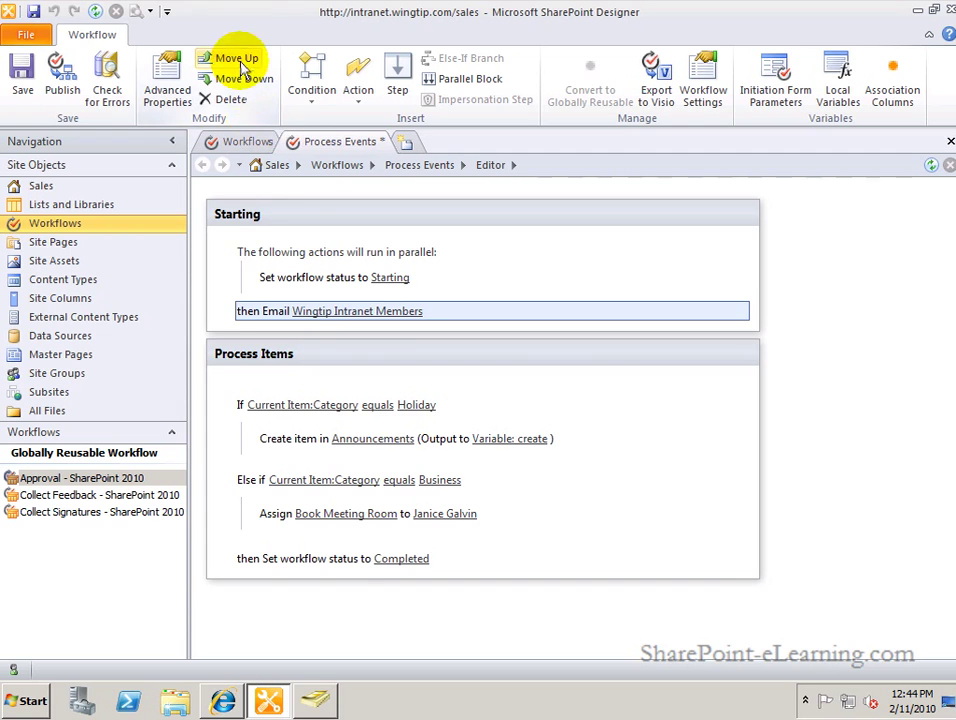
{"action": "left_click", "coordinate": [238, 62]}
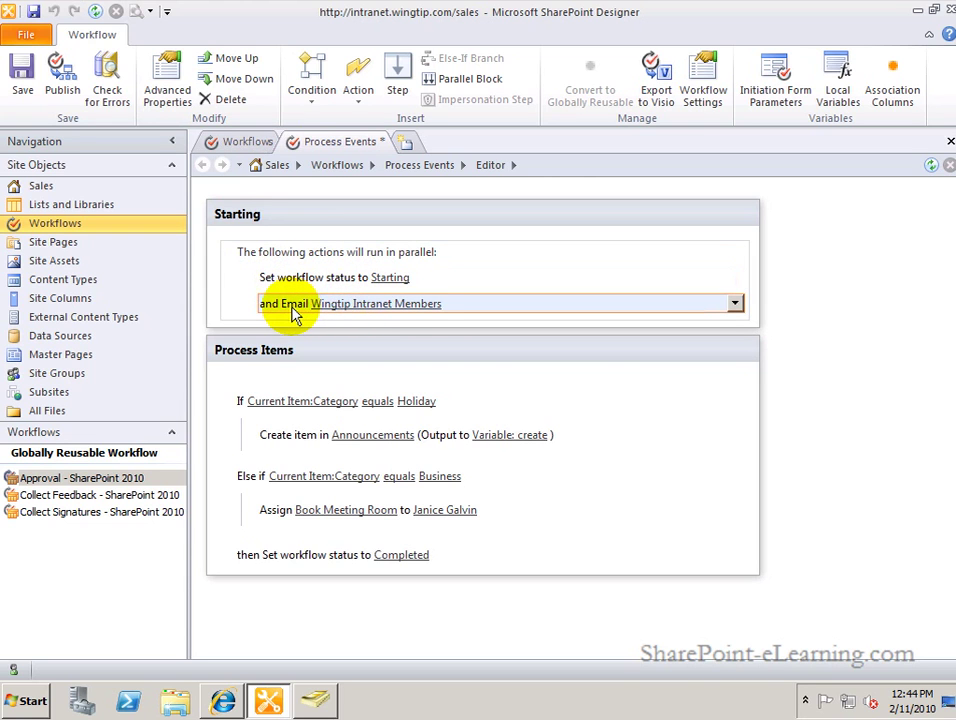
{"action": "mouse_move", "coordinate": [283, 291]}
{"action": "left_mouse_down"}
{"action": "mouse_move", "coordinate": [254, 290]}
{"action": "mouse_move", "coordinate": [264, 318]}
{"action": "mouse_move", "coordinate": [270, 300]}
{"action": "left_mouse_up"}
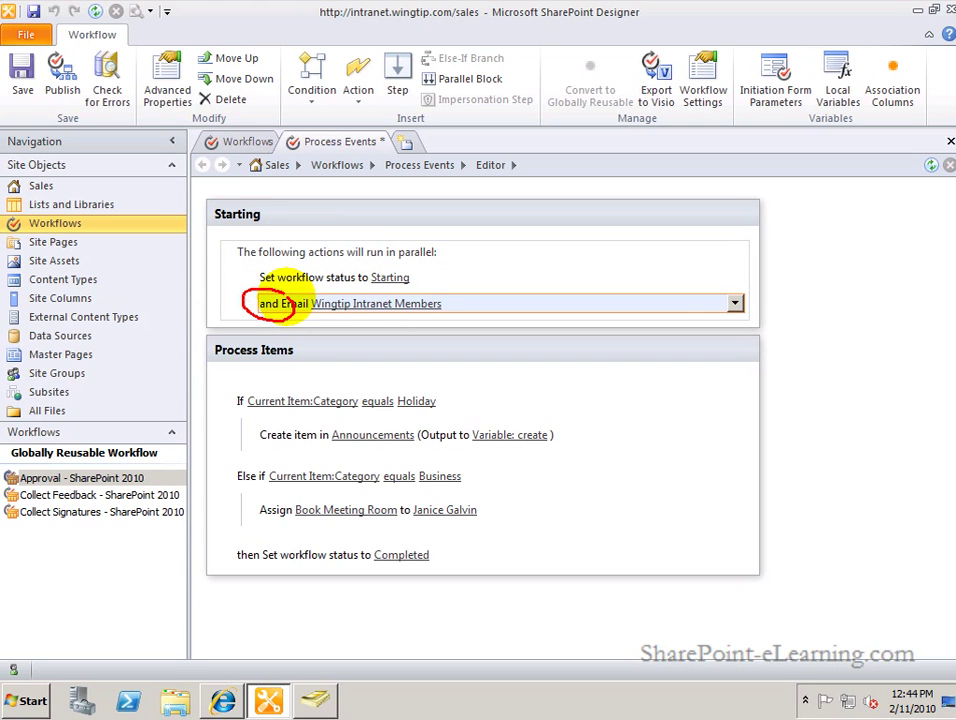
{"action": "key", "text": "Escape"}
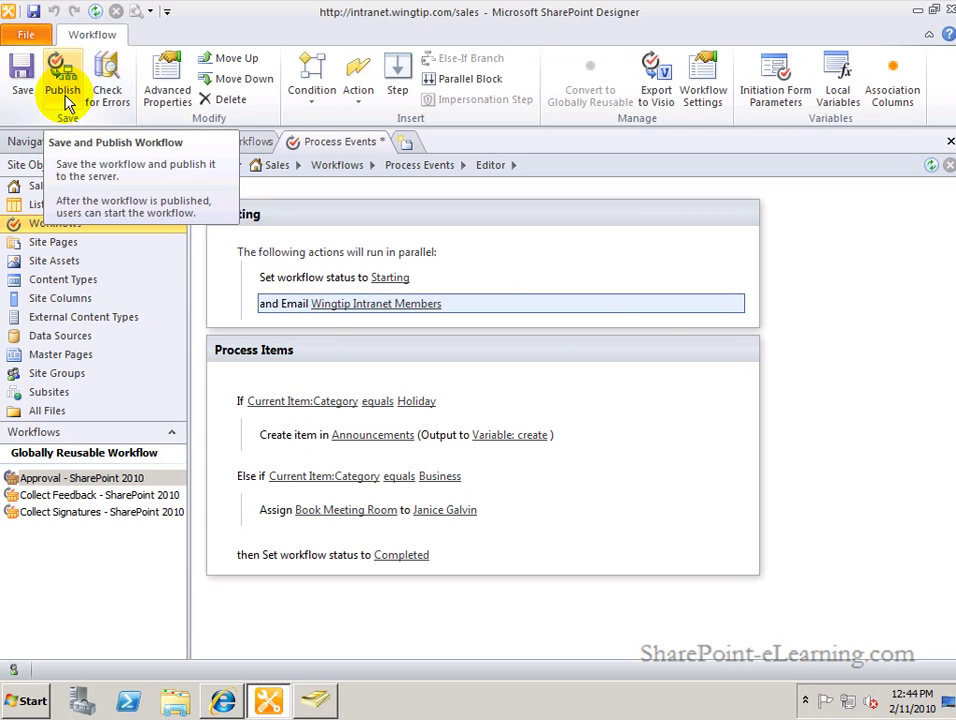
Publish the workflow and open the Process Events workflow settings page.
{"action": "left_click", "coordinate": [66, 104]}
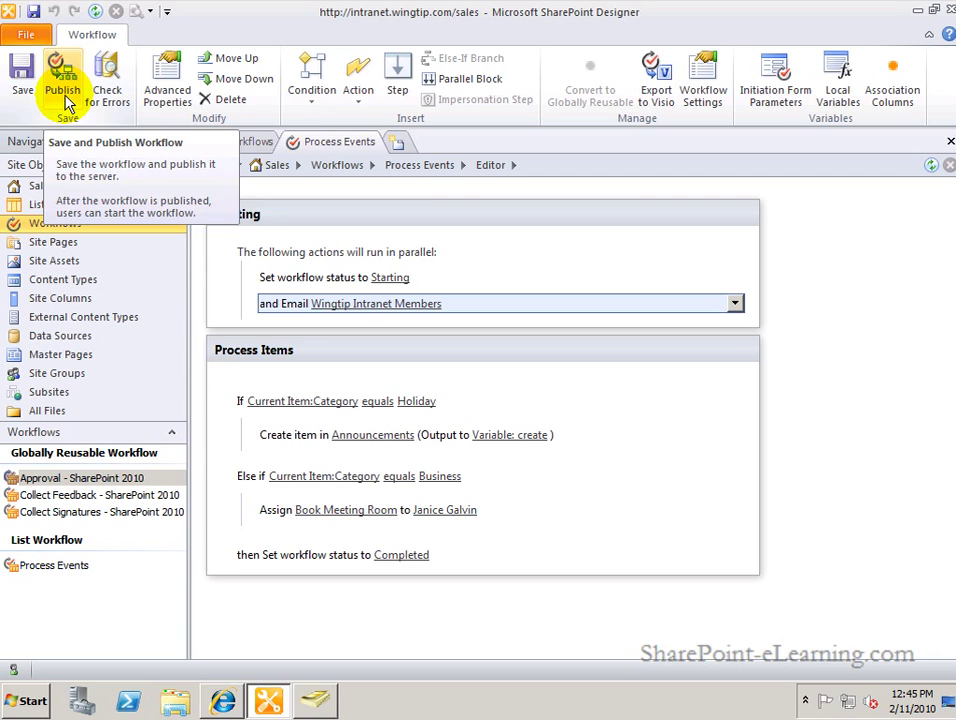
{"action": "left_click", "coordinate": [62, 90]}
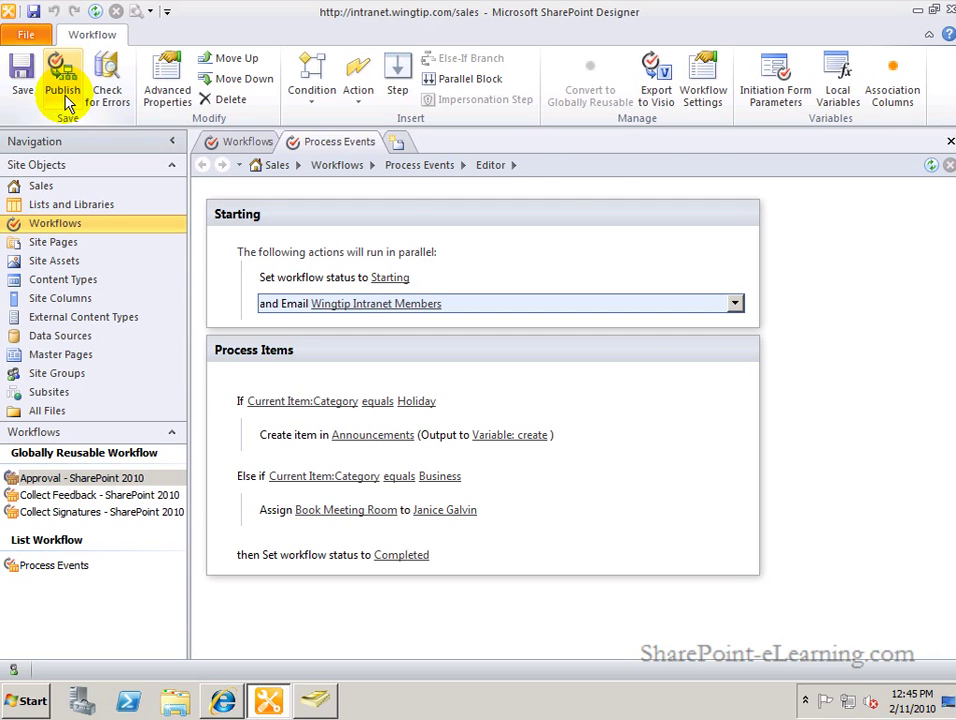
{"action": "left_click", "coordinate": [705, 98]}
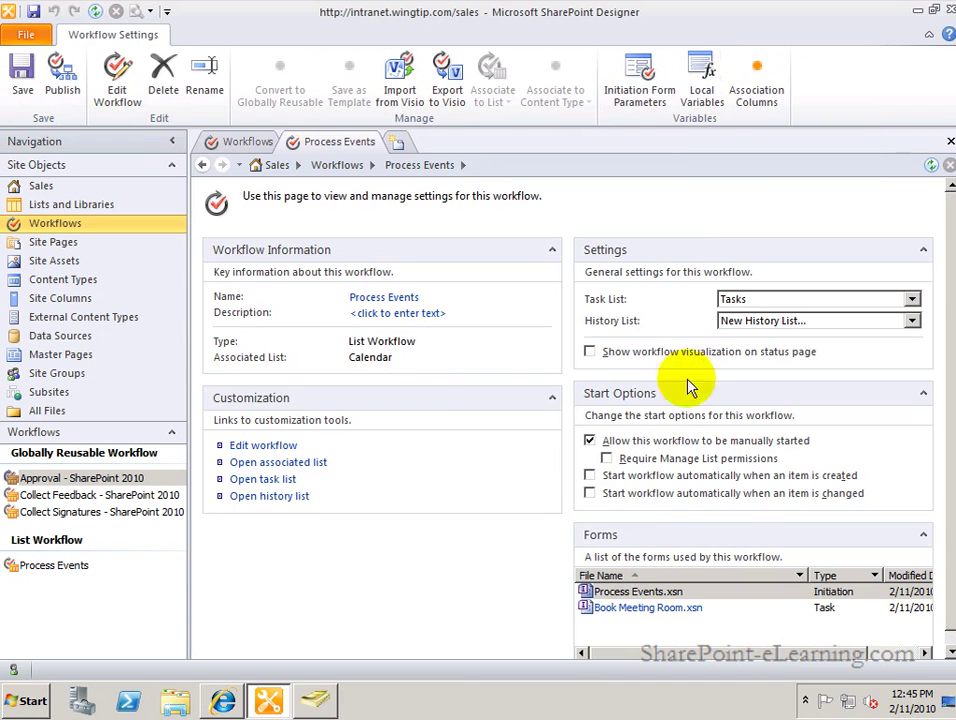
Enable auto-start when an item is created, publish Process Events, and switch to the Sales site browser.
{"action": "left_click", "coordinate": [592, 476]}
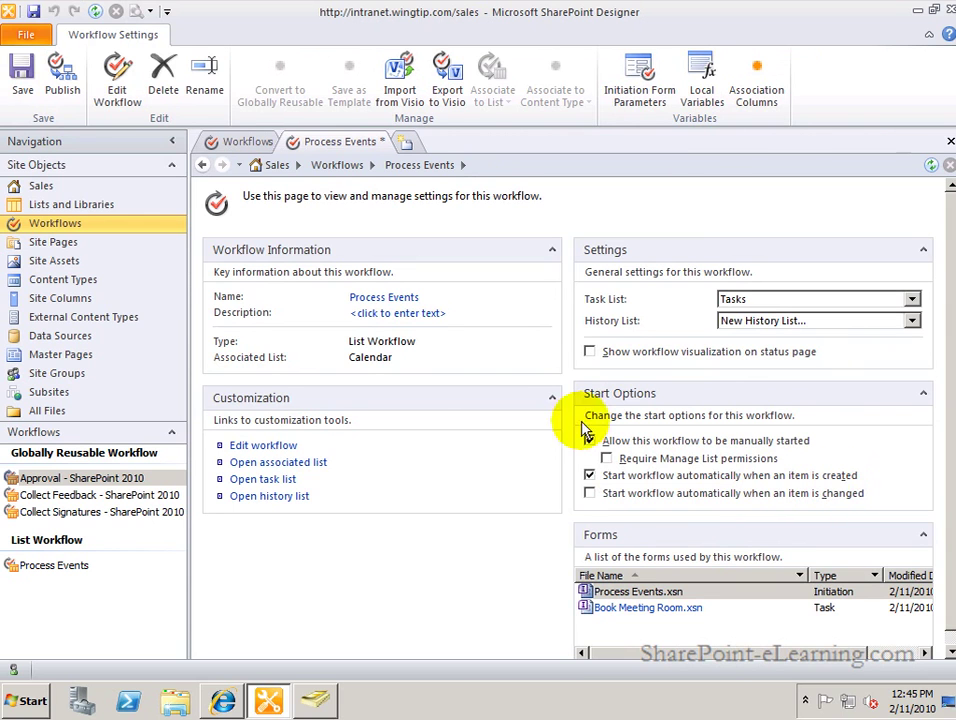
{"action": "left_click", "coordinate": [66, 92]}
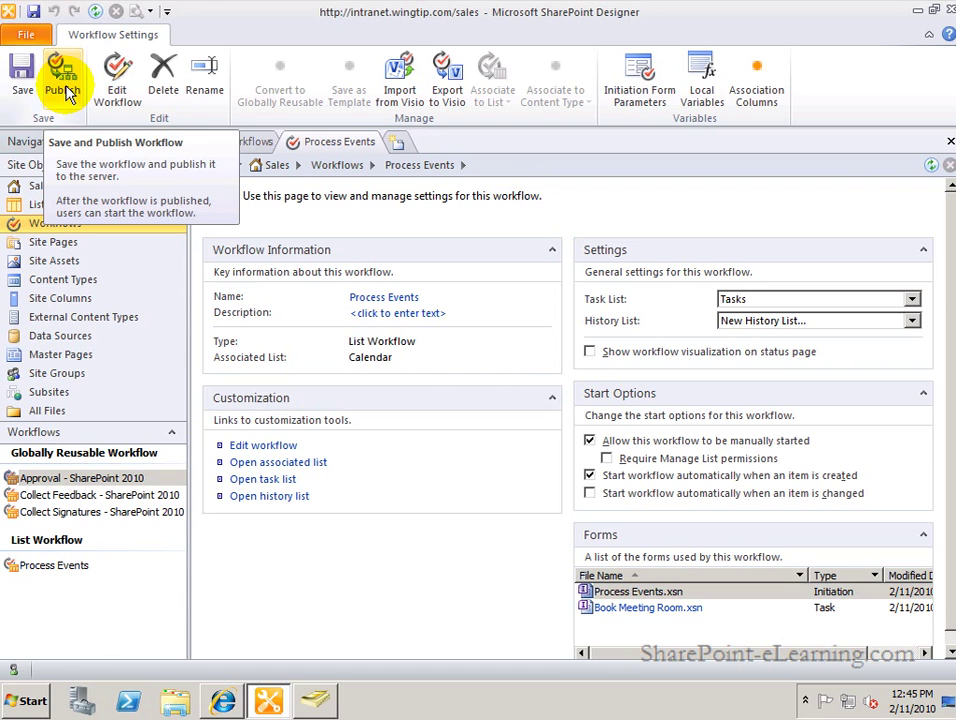
{"action": "left_click", "coordinate": [222, 700]}
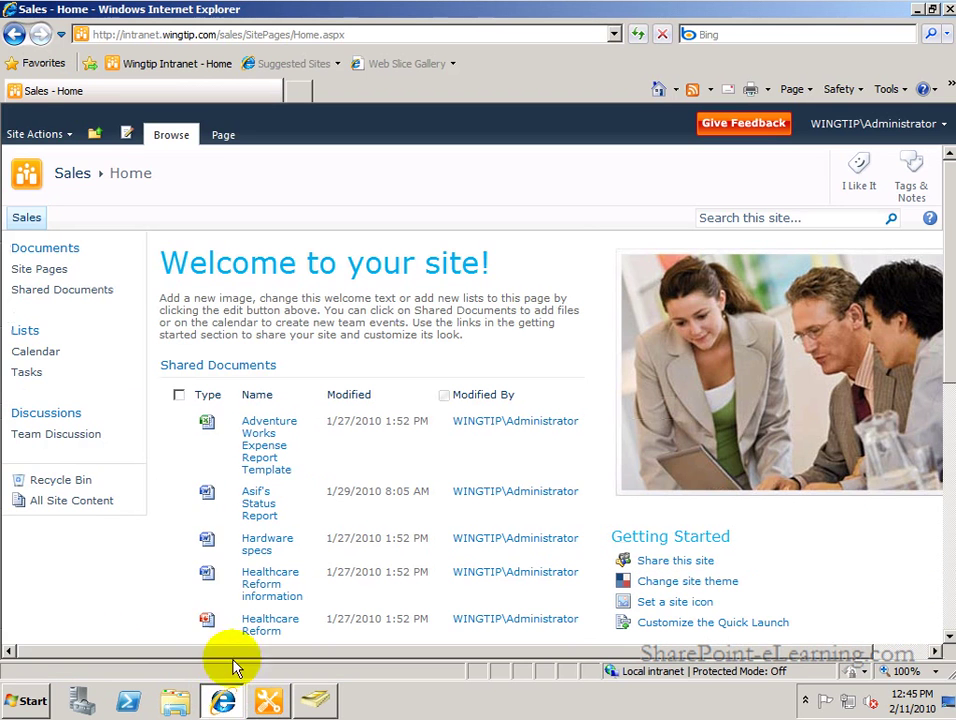
Open the Sales calendar, advance three months to May 2010, and start a new event on May 31.
{"action": "left_click", "coordinate": [32, 354]}
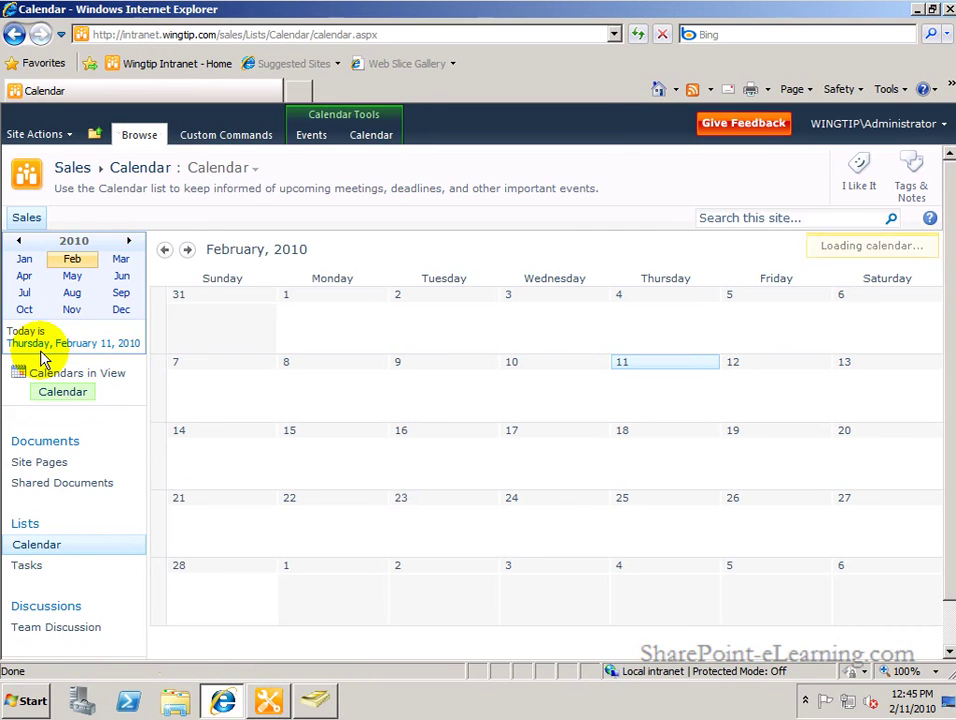
{"action": "left_click", "coordinate": [189, 252]}
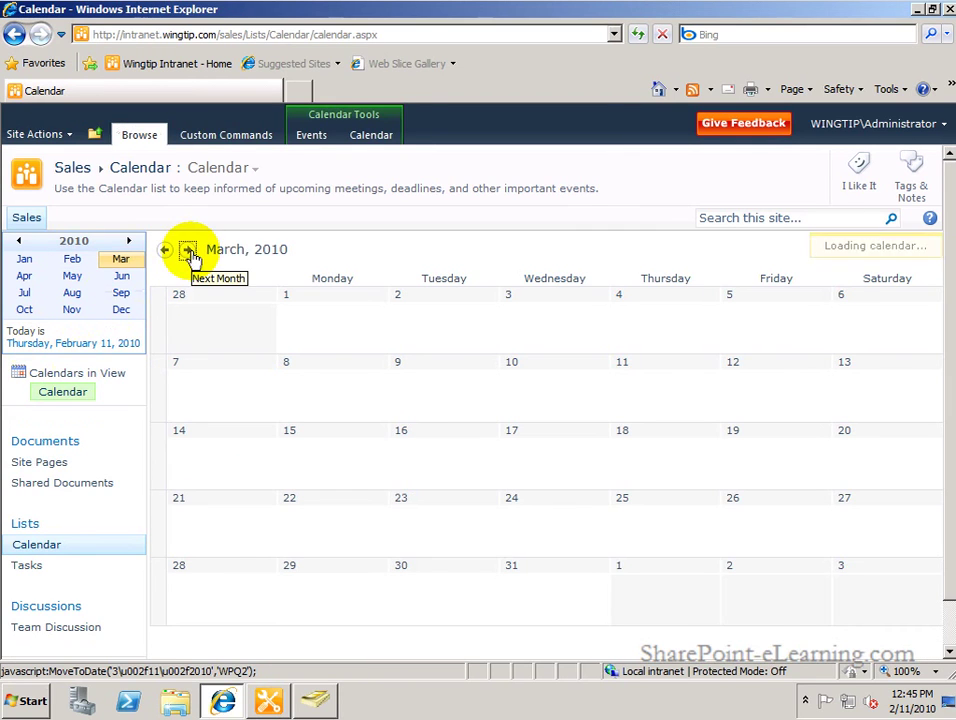
{"action": "left_click", "coordinate": [189, 252]}
{"action": "left_click", "coordinate": [189, 252]}
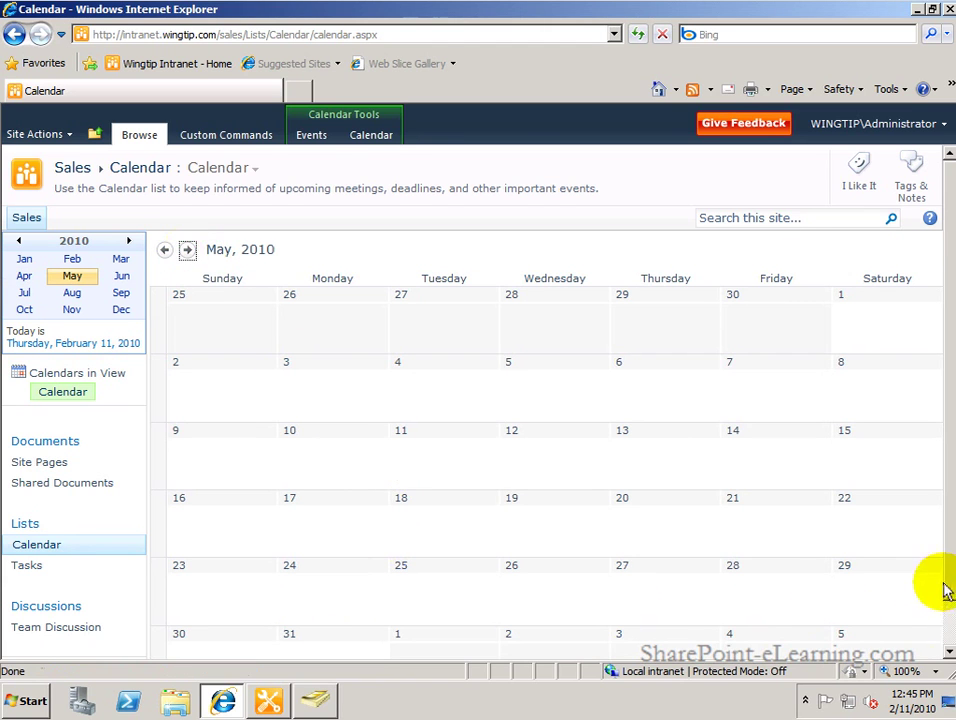
{"action": "scroll", "coordinate": [941, 600], "scroll_direction": "down", "scroll_amount": 1}
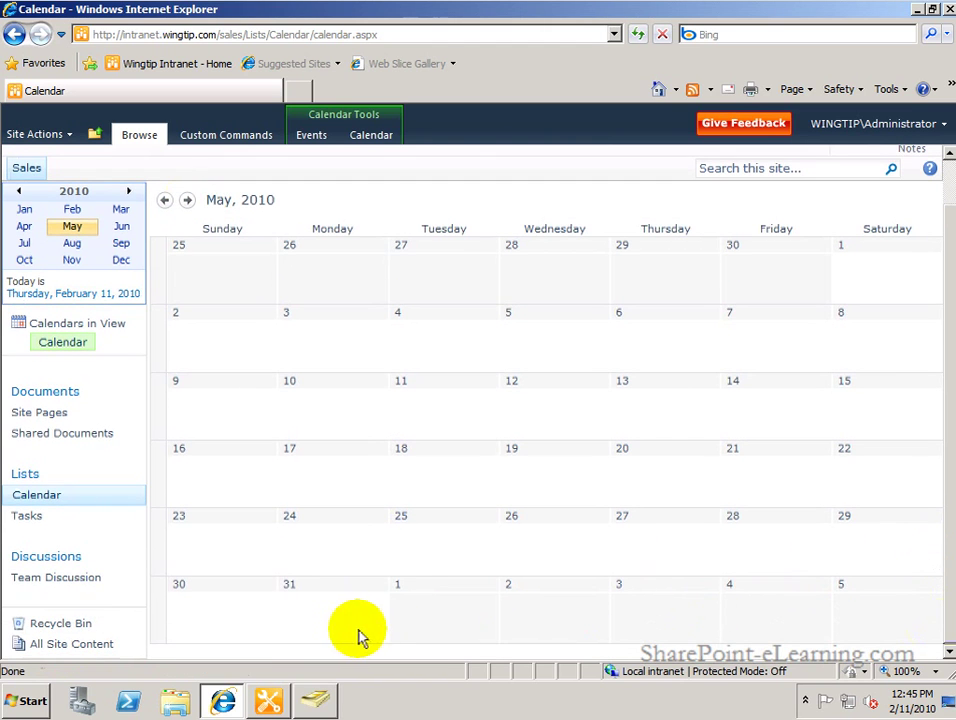
{"action": "left_click", "coordinate": [370, 638]}
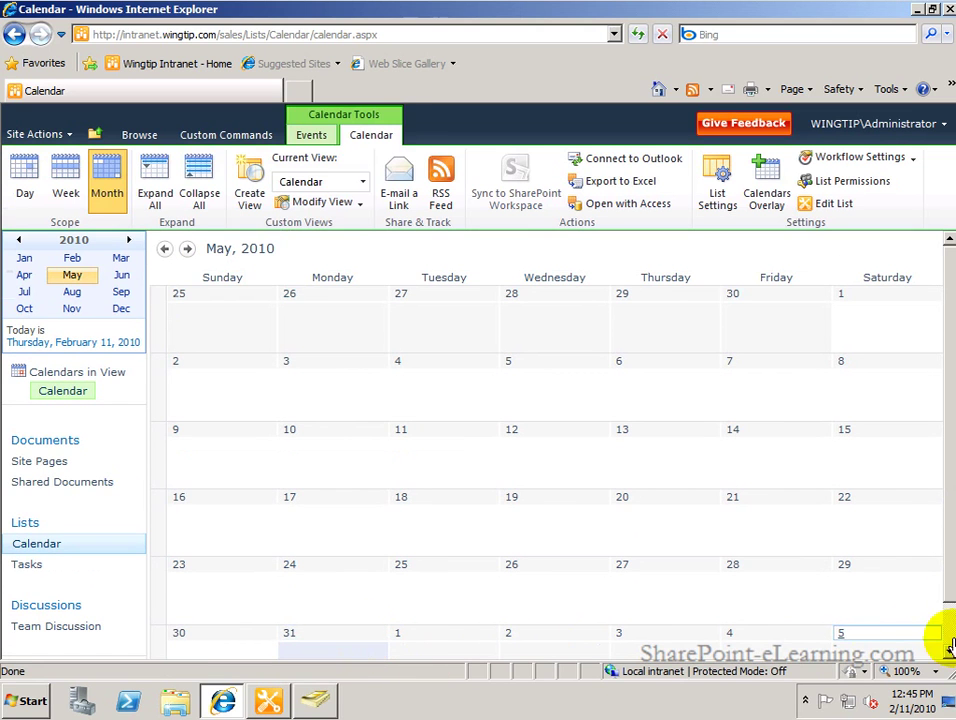
{"action": "scroll", "coordinate": [939, 636], "scroll_direction": "down", "scroll_amount": 1}
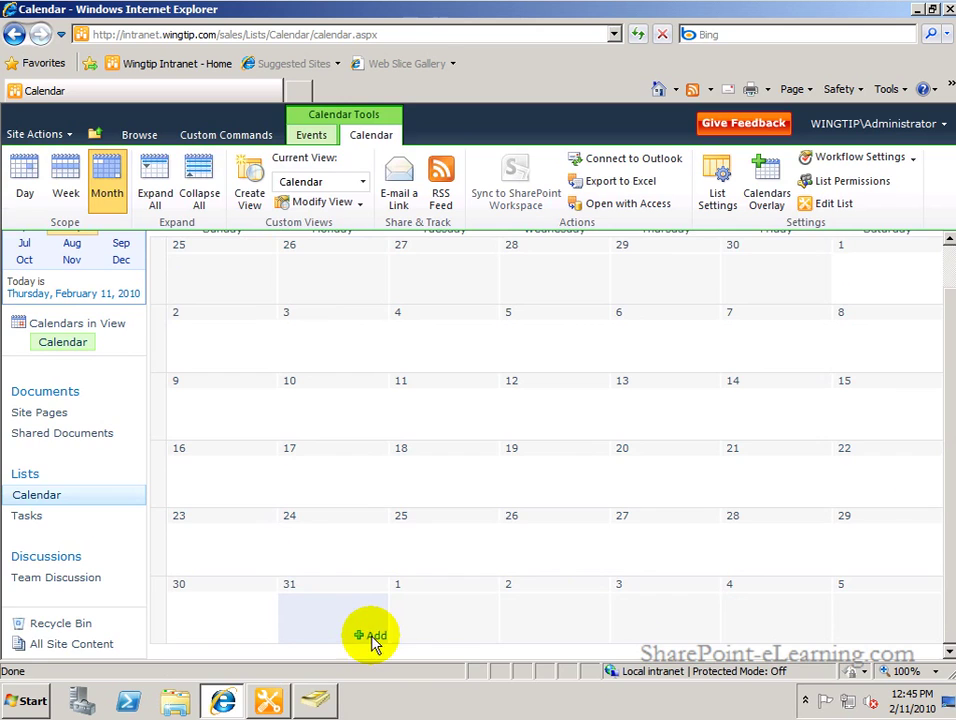
{"action": "left_click", "coordinate": [371, 637]}
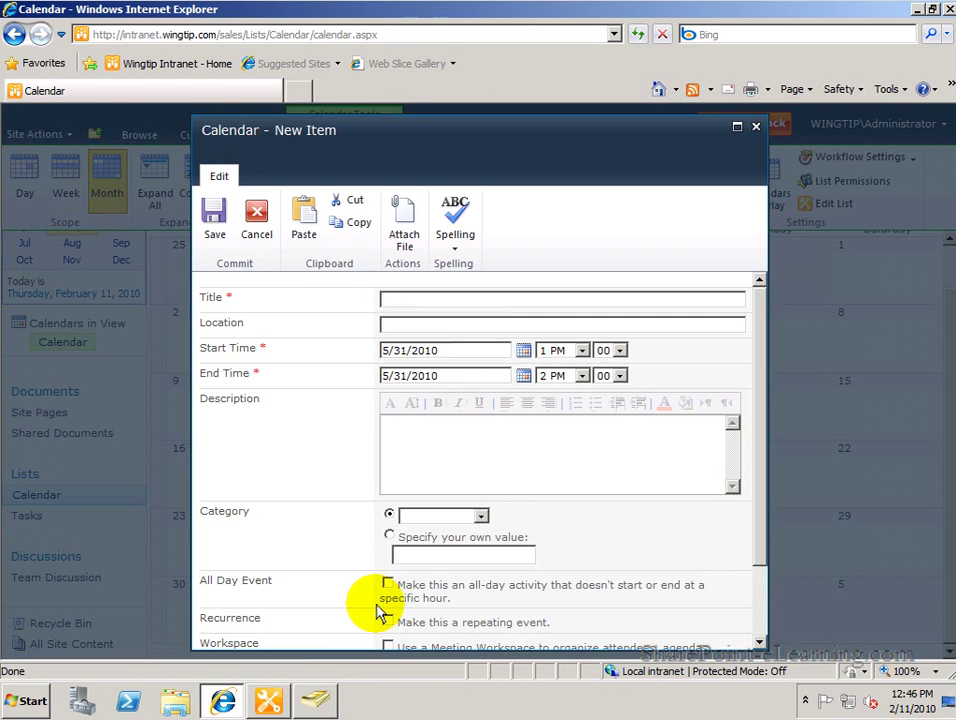
Save an all-day Holiday event 'Memorial Day' described 'our offices will be closed'.
{"action": "type", "text": "Memoro"}
{"action": "type", "text": "al Day"}
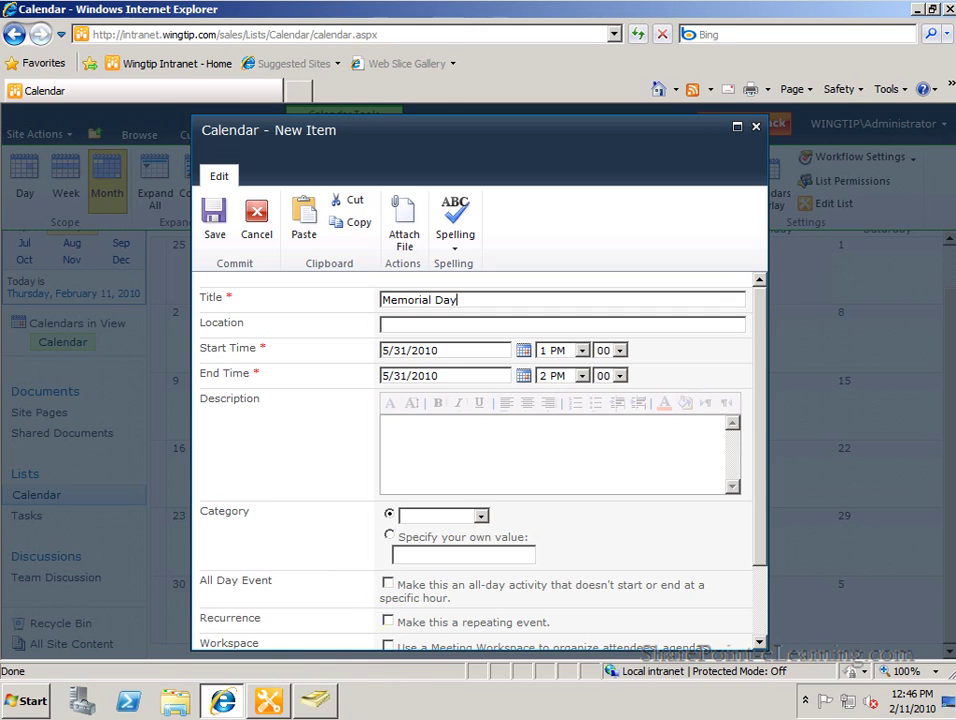
{"action": "left_click", "coordinate": [388, 584]}
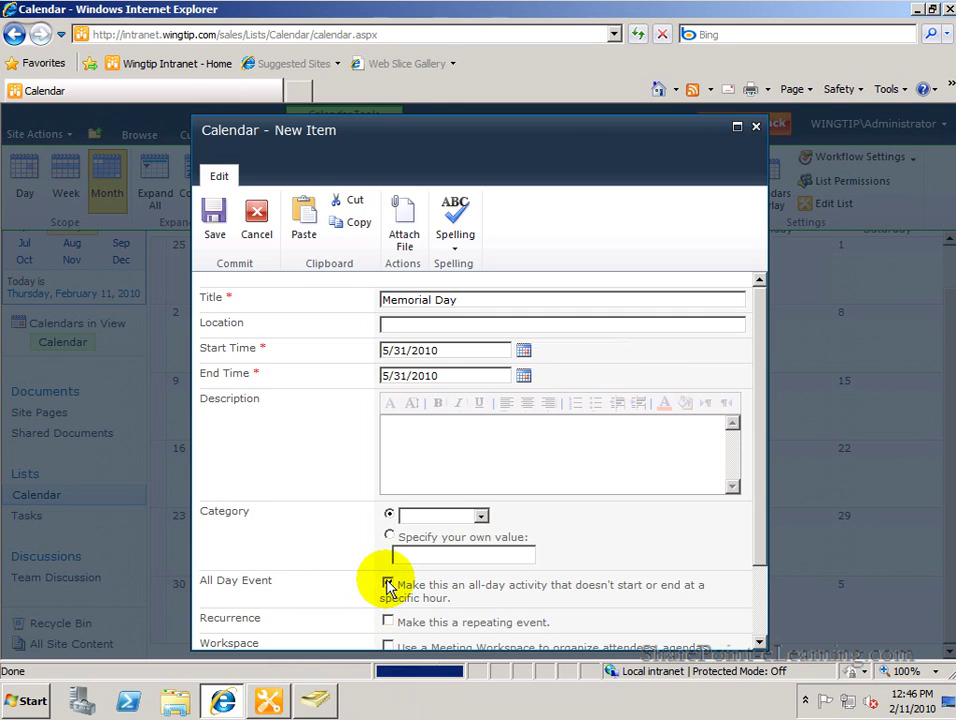
{"action": "left_click", "coordinate": [454, 455]}
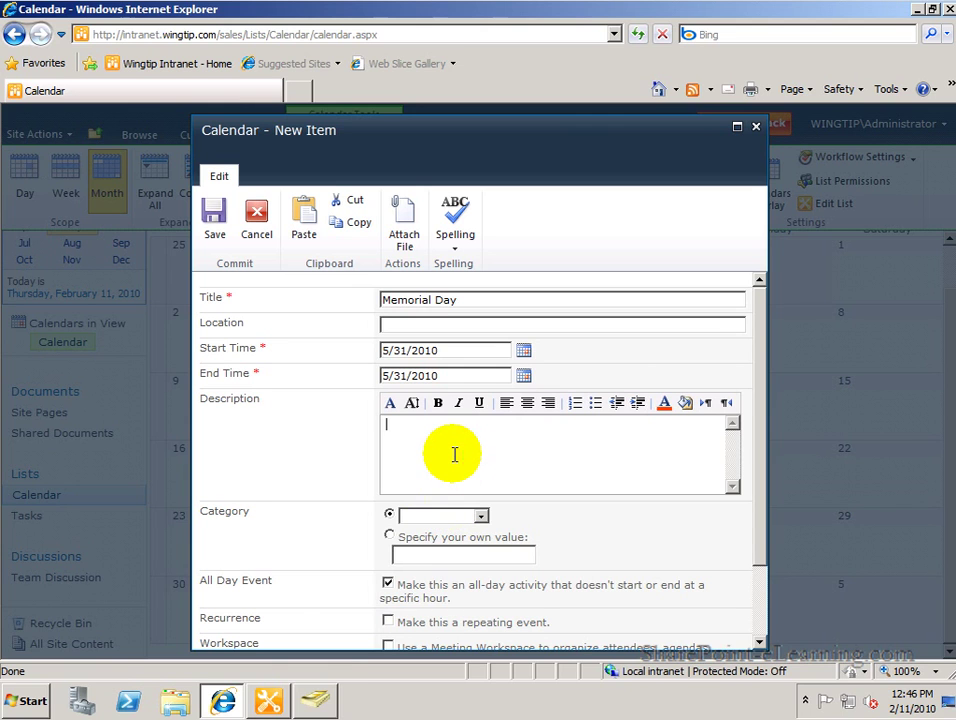
{"action": "type", "text": "our offices will be closed"}
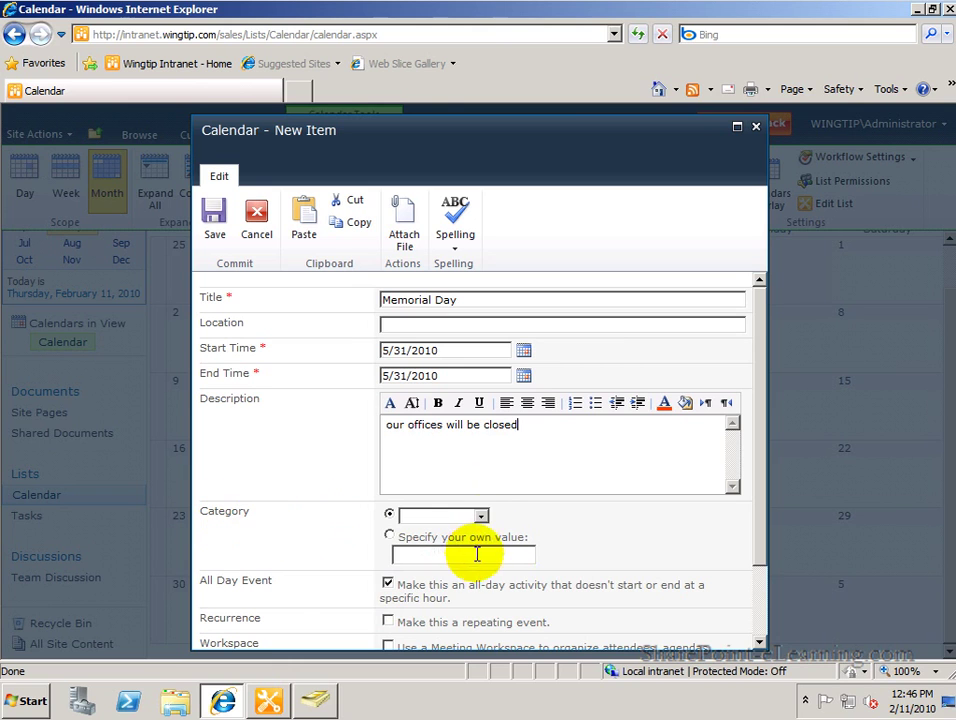
{"action": "left_click", "coordinate": [481, 516]}
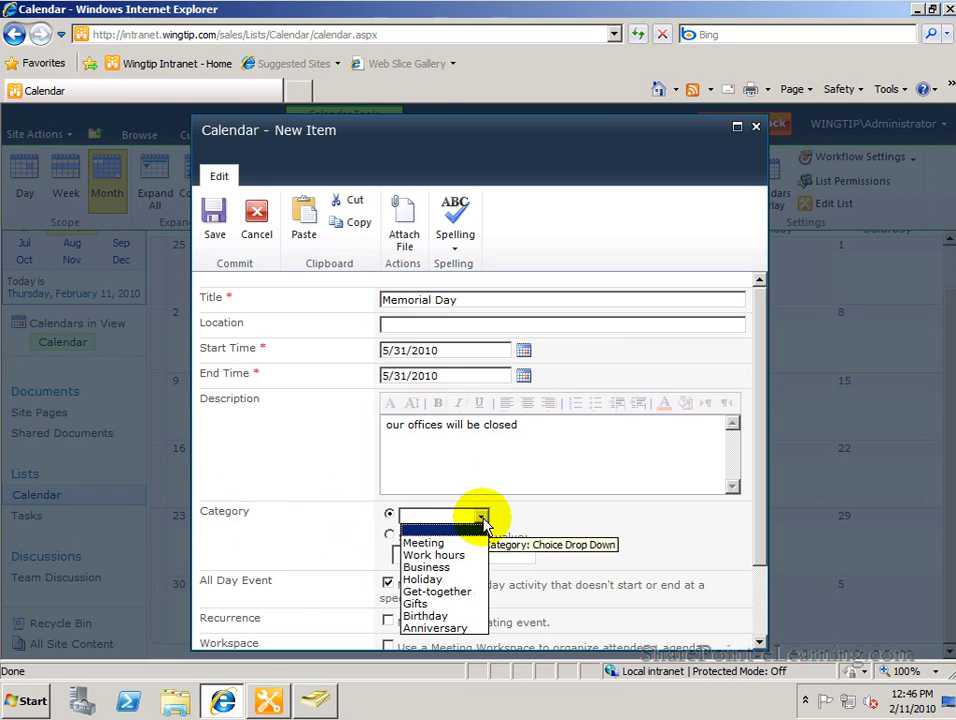
{"action": "left_click", "coordinate": [447, 582]}
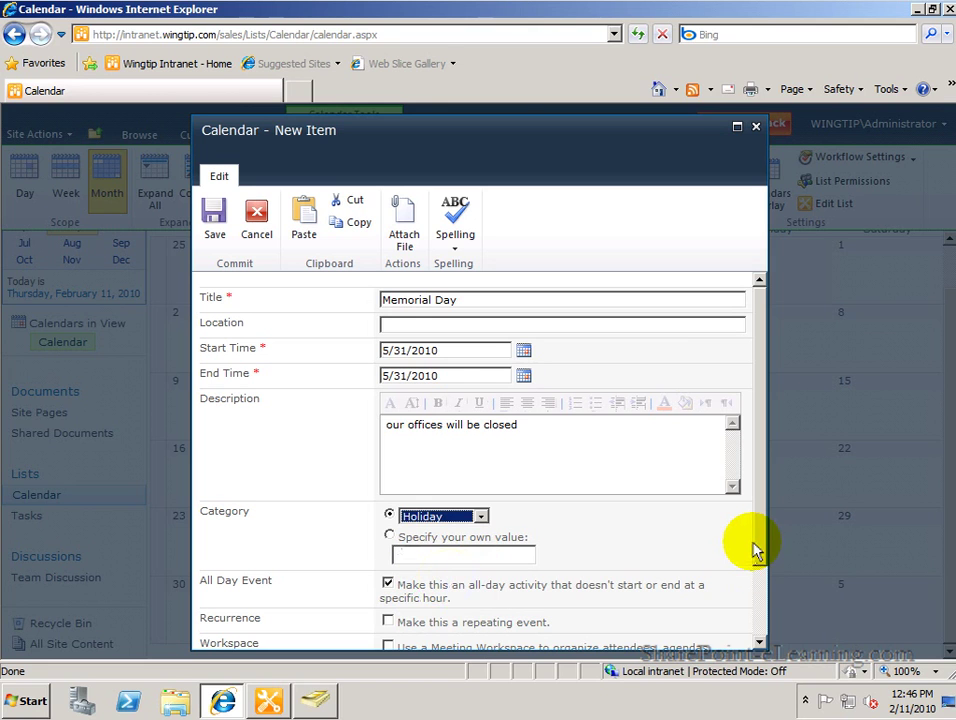
{"action": "left_click", "coordinate": [218, 232]}
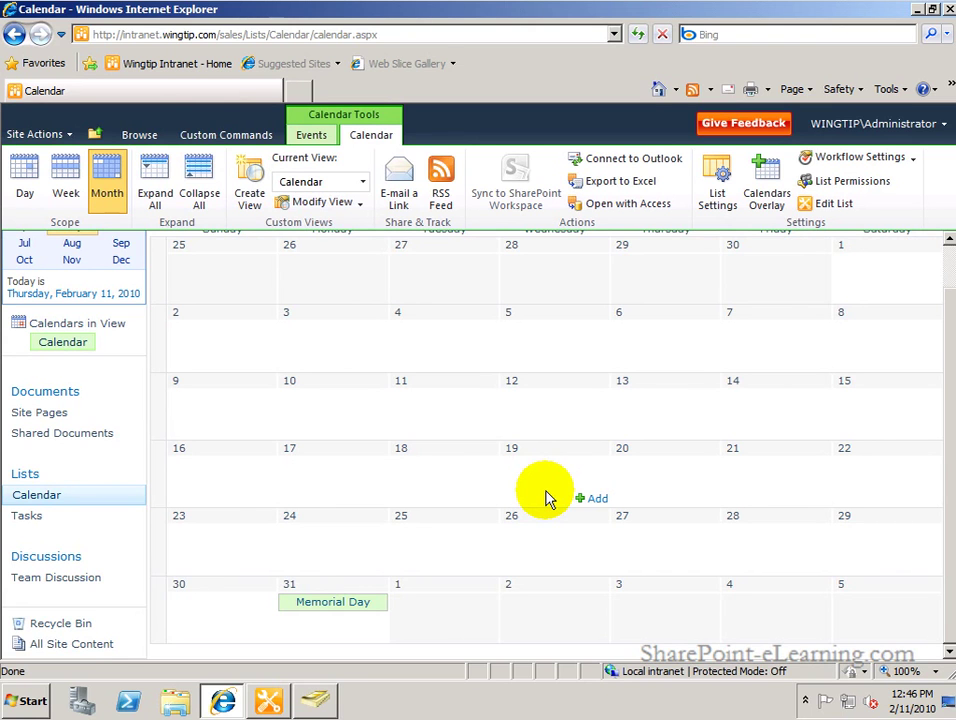
{"action": "left_click", "coordinate": [268, 699]}
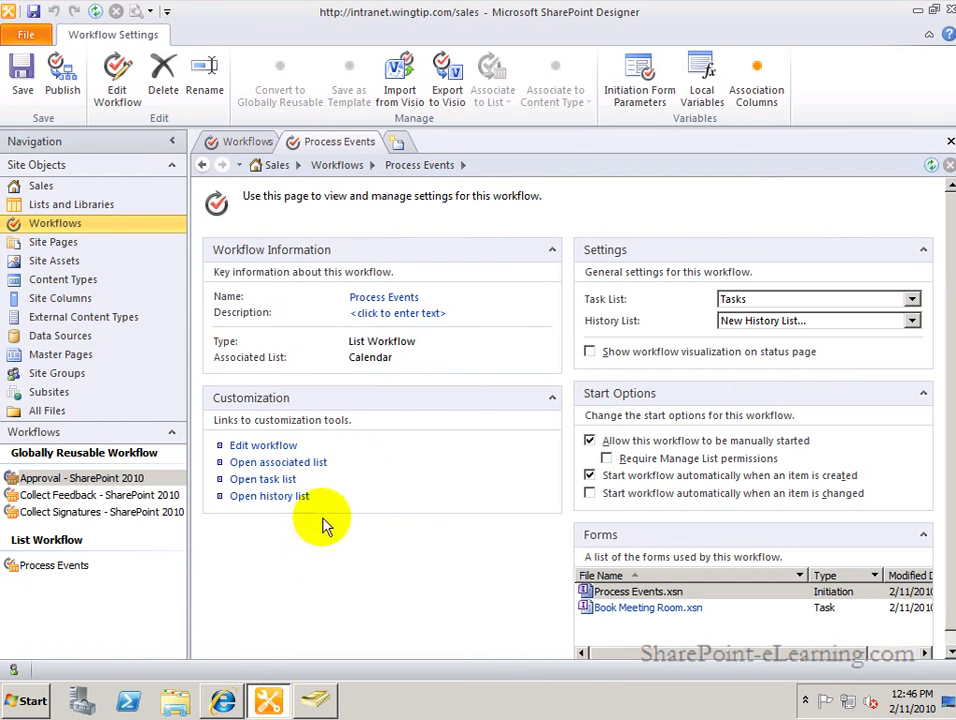
{"action": "left_click", "coordinate": [262, 445]}
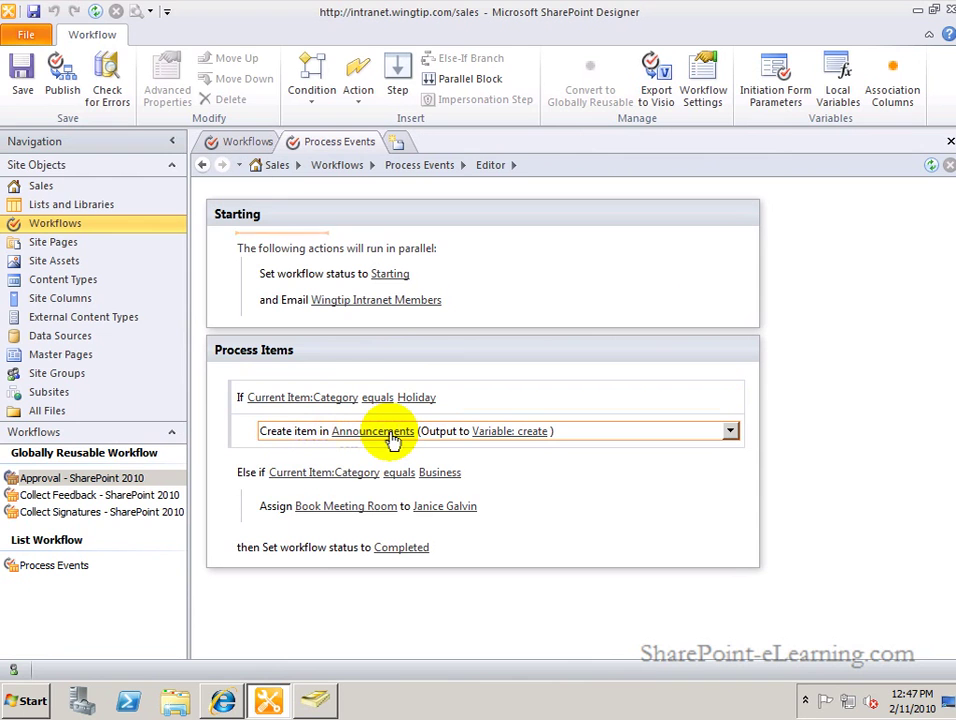
{"action": "left_click", "coordinate": [228, 703]}
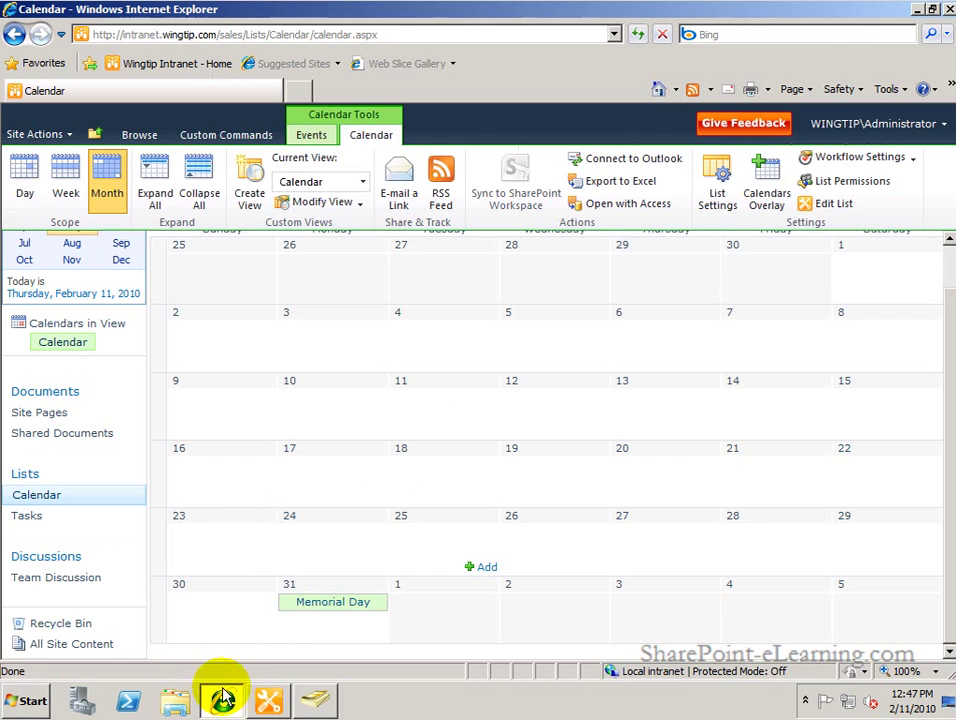
View the Memorial Day item in the Announcements list, then return to the Sales Calendar.
{"action": "left_click", "coordinate": [73, 646]}
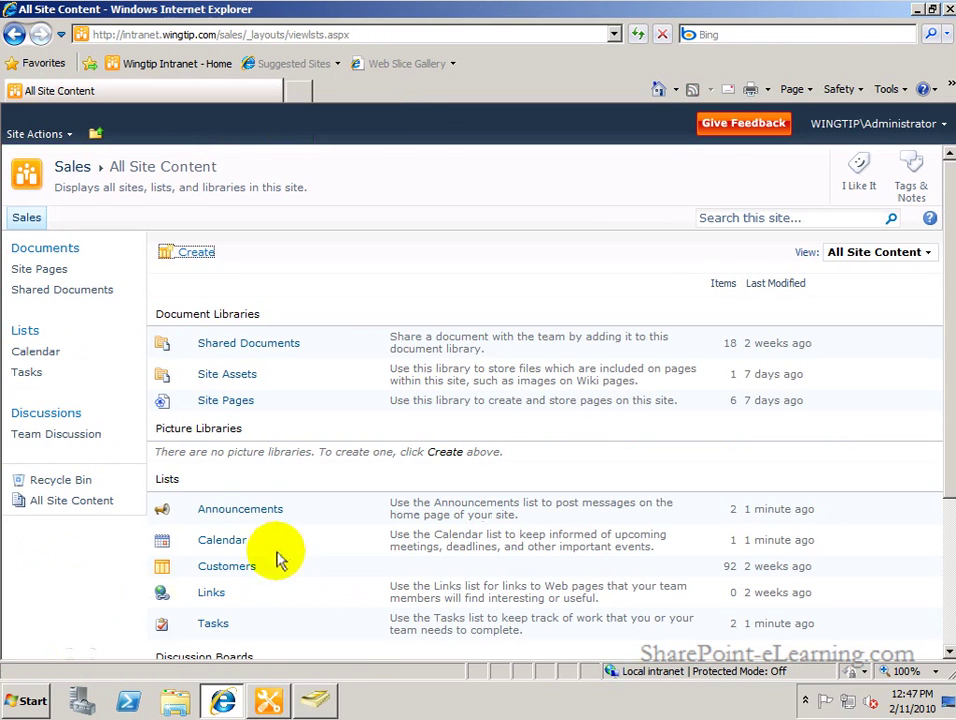
{"action": "left_click", "coordinate": [247, 512]}
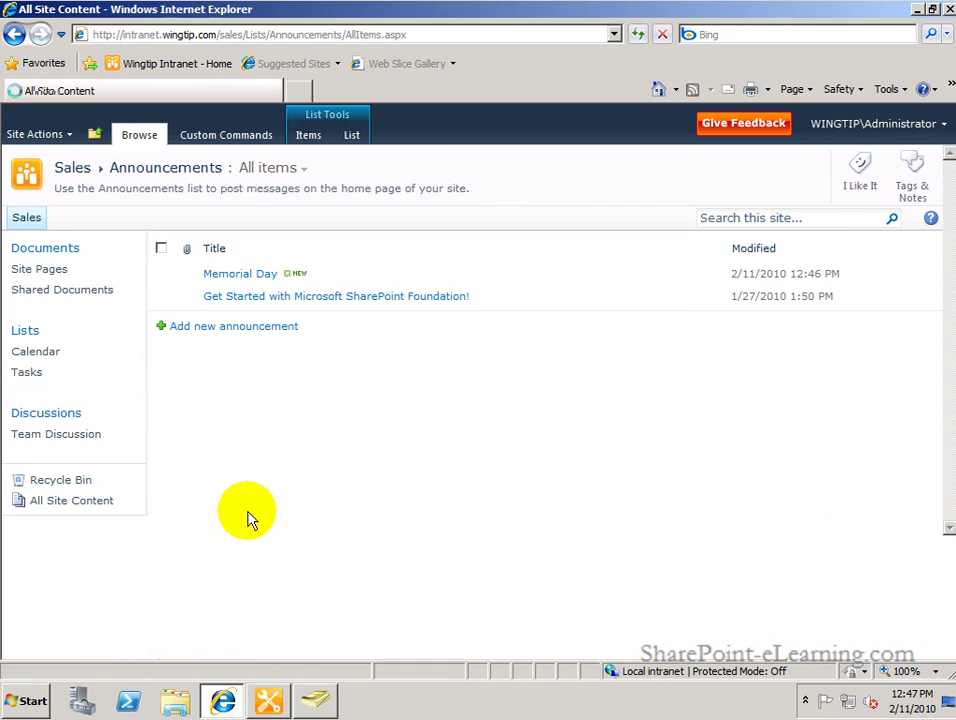
{"action": "left_click", "coordinate": [250, 275]}
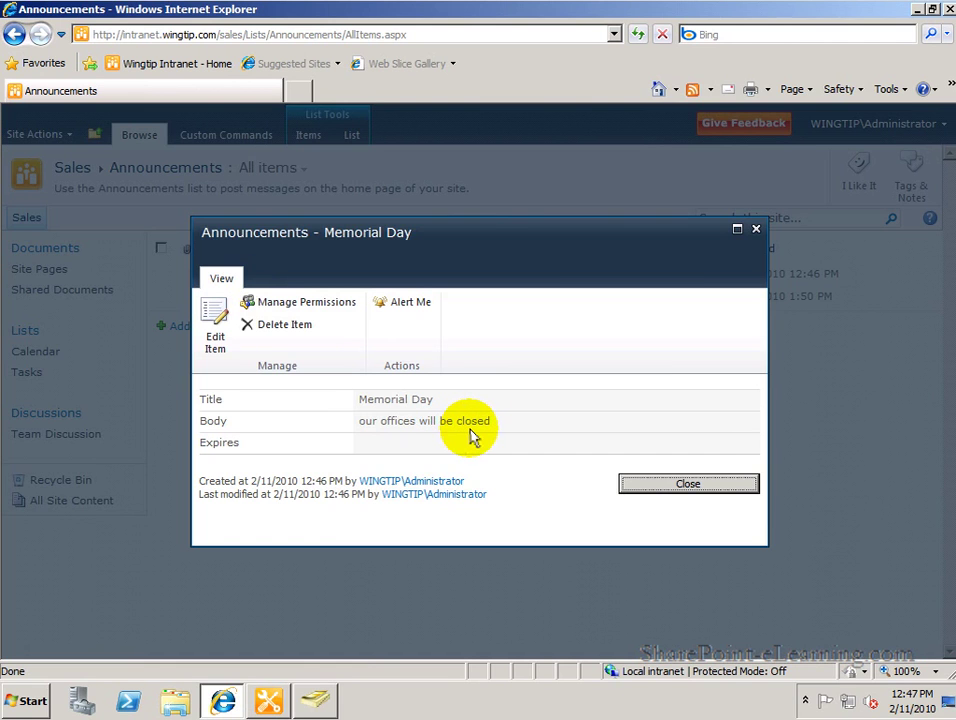
{"action": "left_click", "coordinate": [647, 485]}
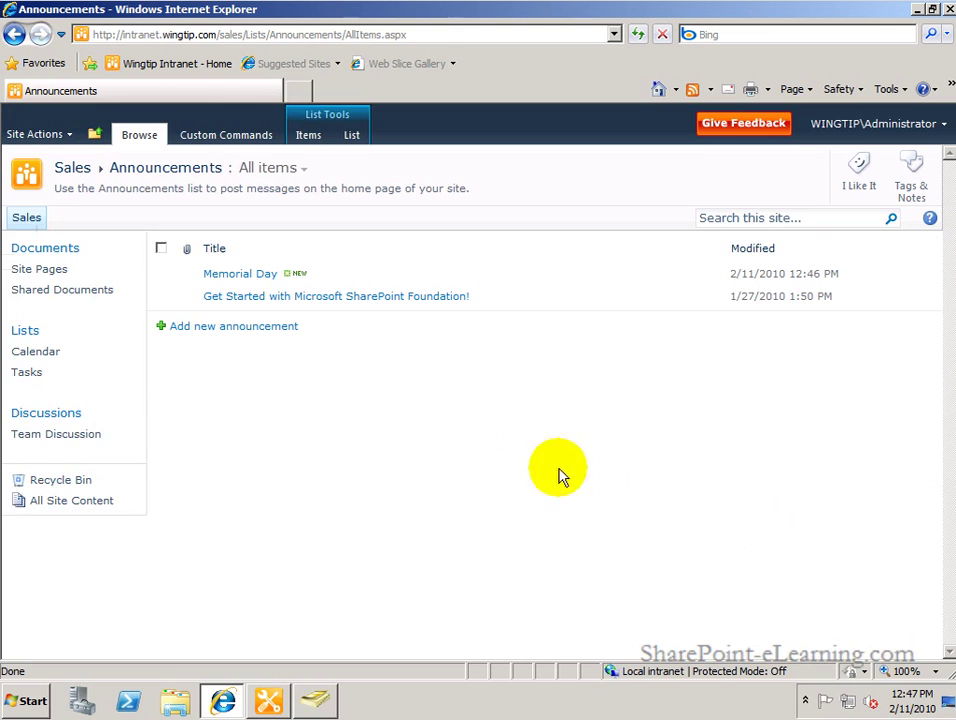
{"action": "left_click", "coordinate": [38, 355]}
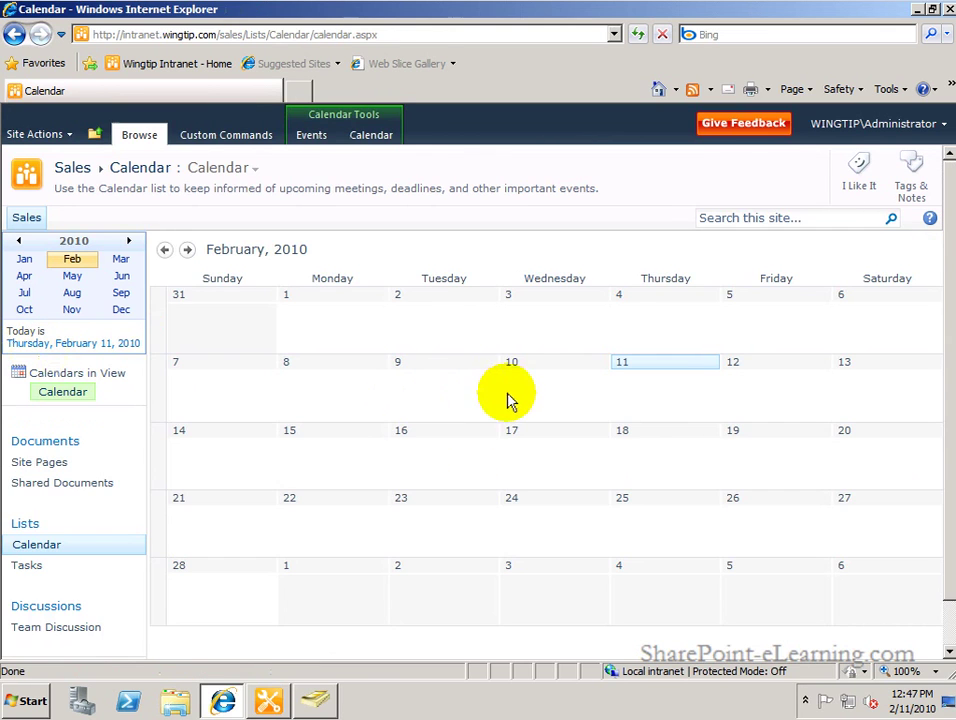
Start a new event on February 11, set its category to Business, and save the Board meeting.
{"action": "mouse_move", "coordinate": [689, 412]}
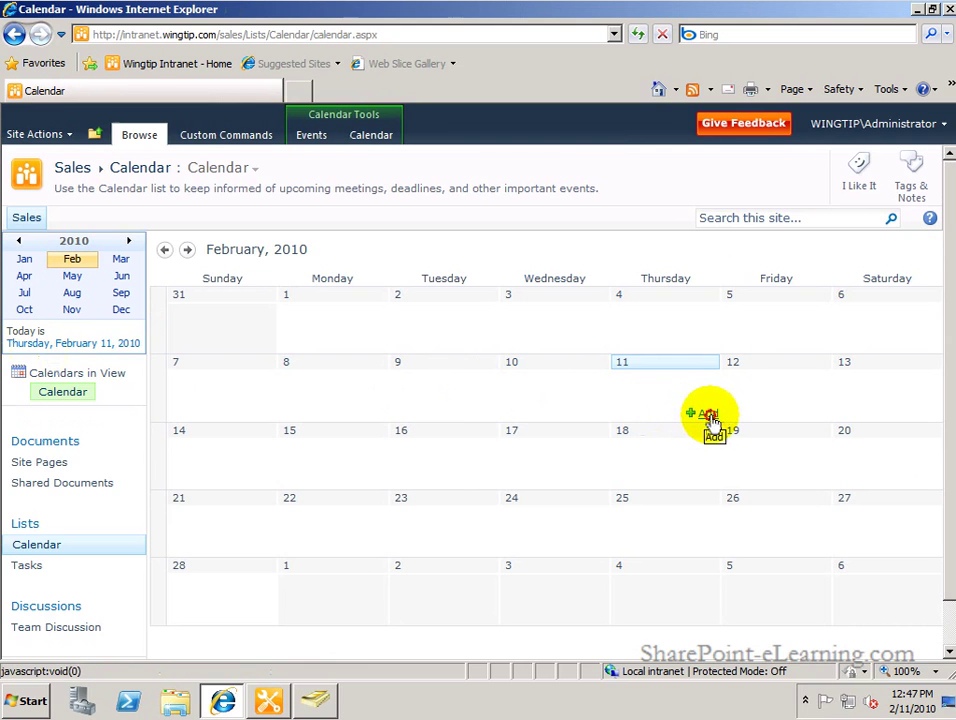
{"action": "left_click", "coordinate": [706, 416]}
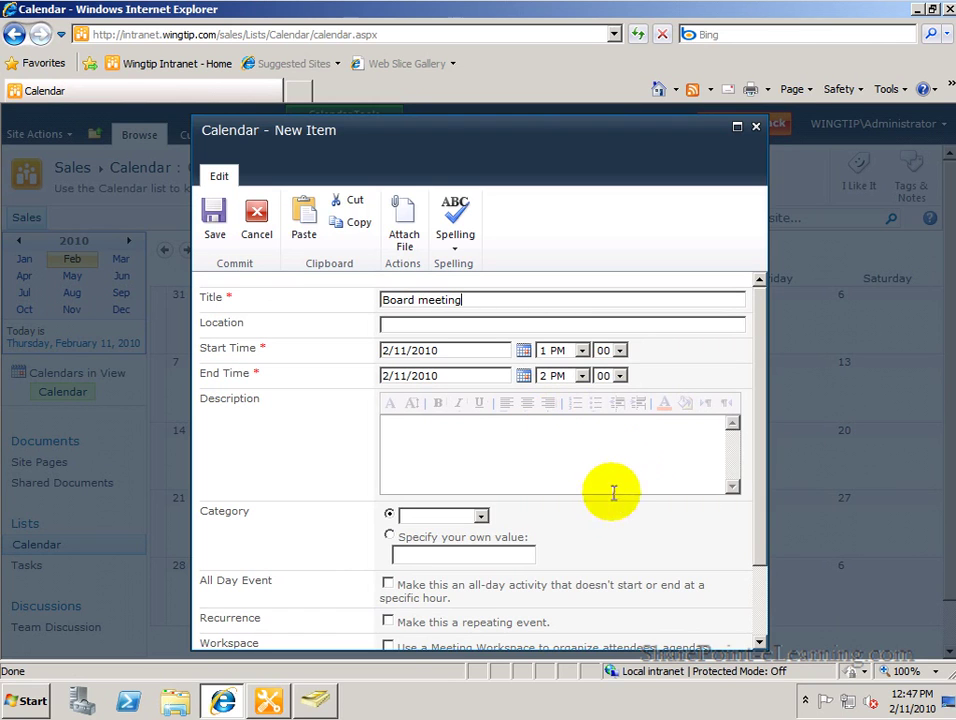
{"action": "left_click", "coordinate": [481, 516]}
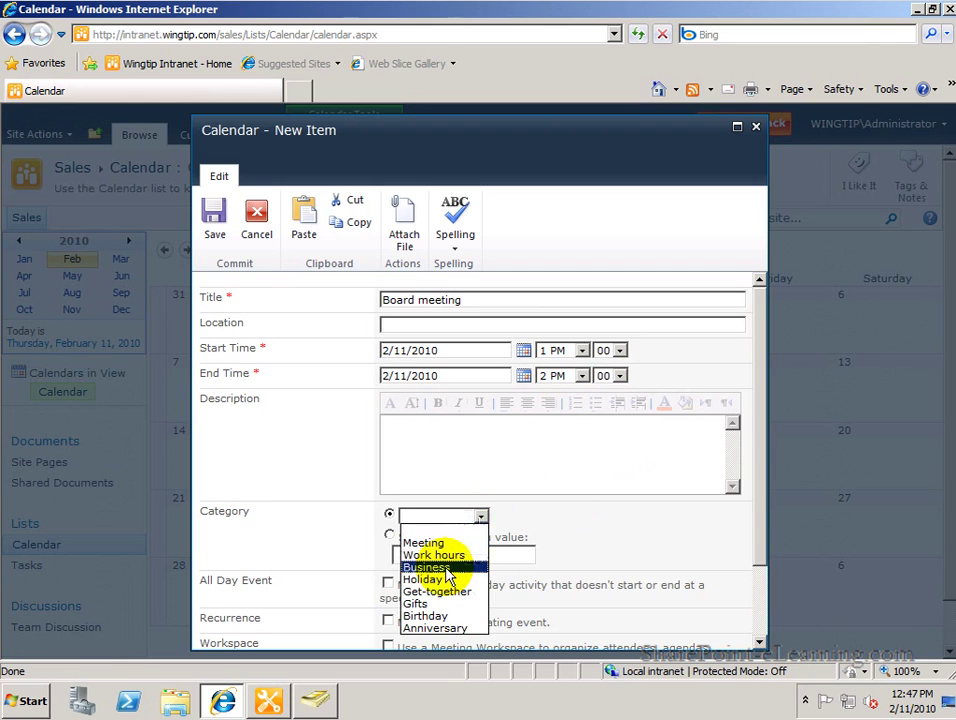
{"action": "left_click", "coordinate": [446, 568]}
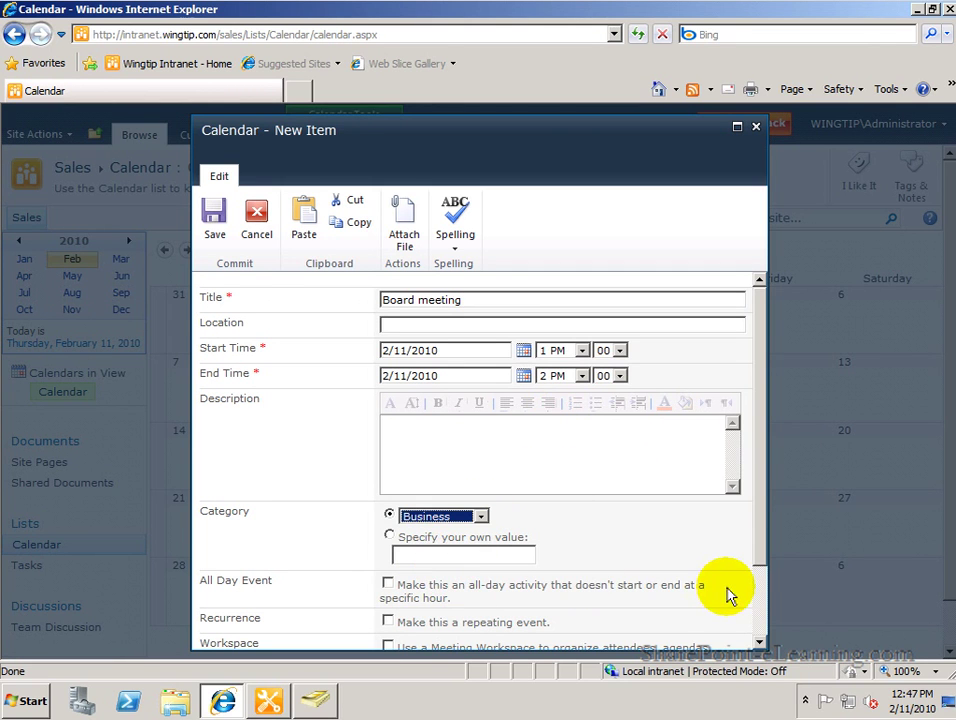
{"action": "scroll", "coordinate": [762, 585], "scroll_direction": "down", "scroll_amount": 3}
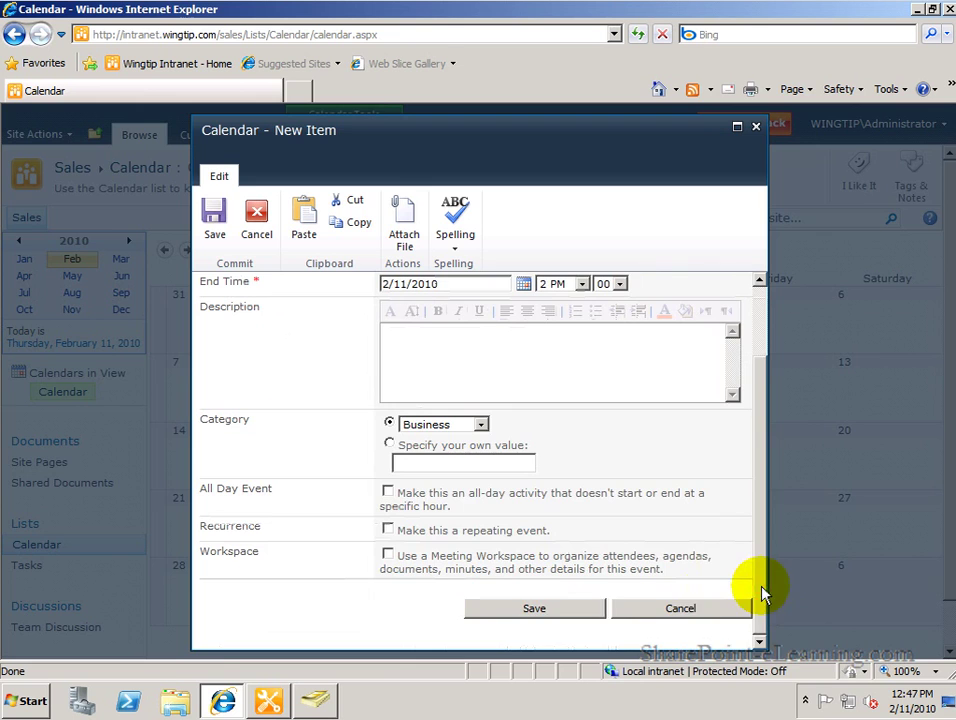
{"action": "left_click", "coordinate": [550, 609]}
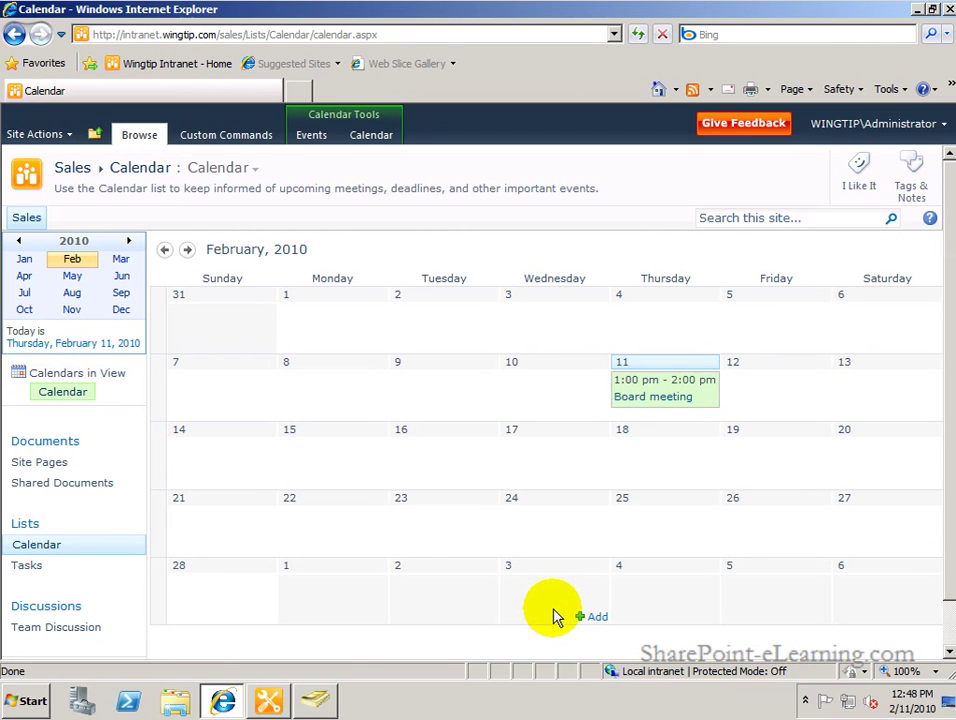
{"action": "left_click", "coordinate": [274, 703]}
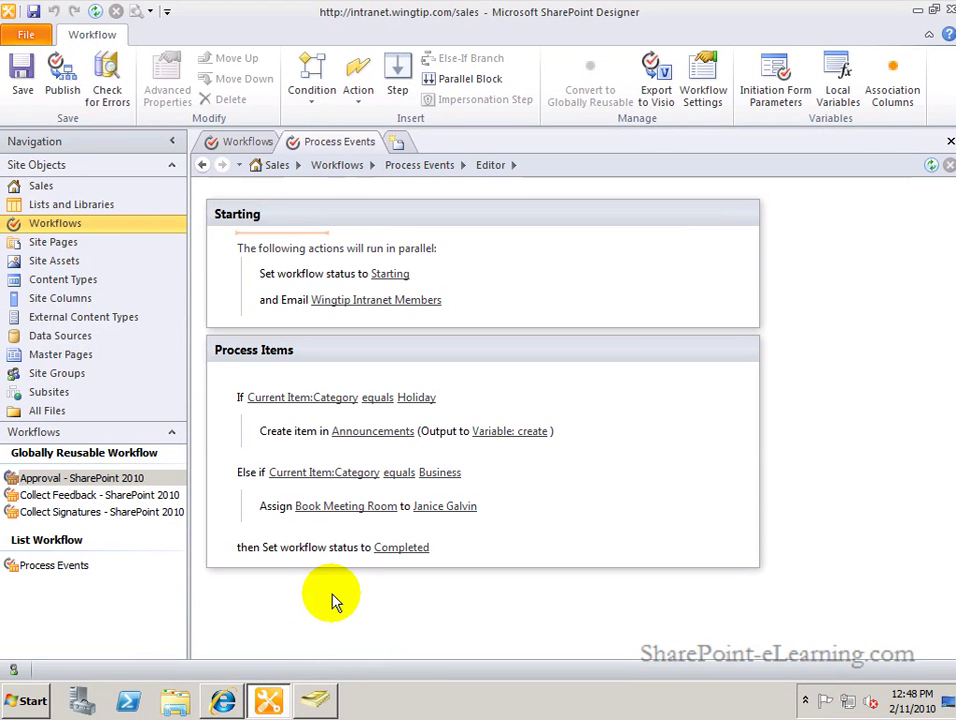
{"action": "left_click", "coordinate": [268, 510]}
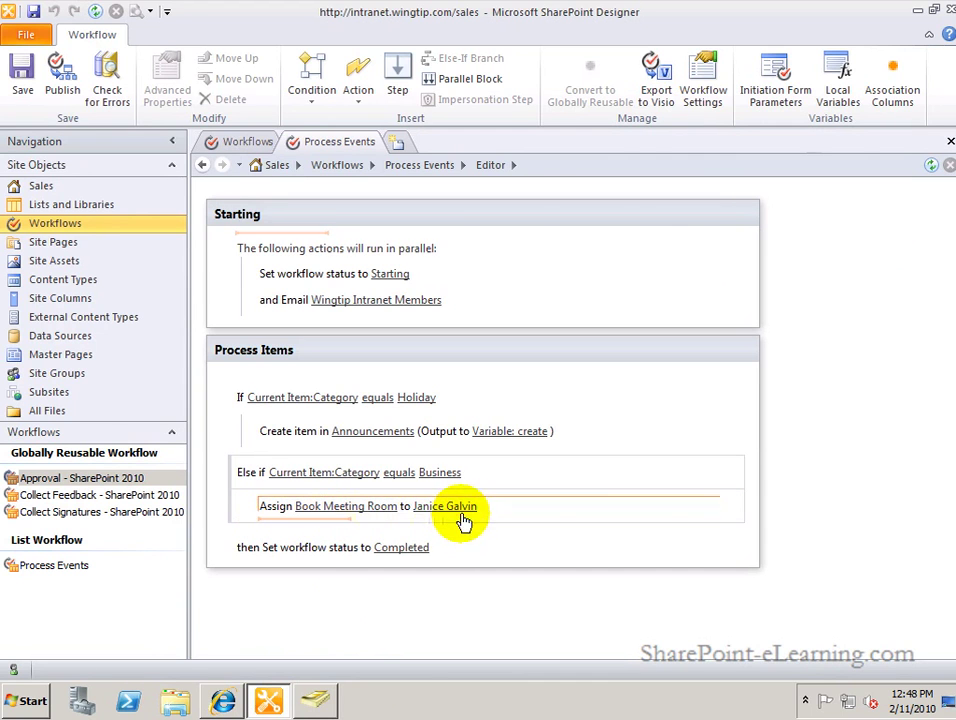
{"action": "left_click", "coordinate": [222, 700]}
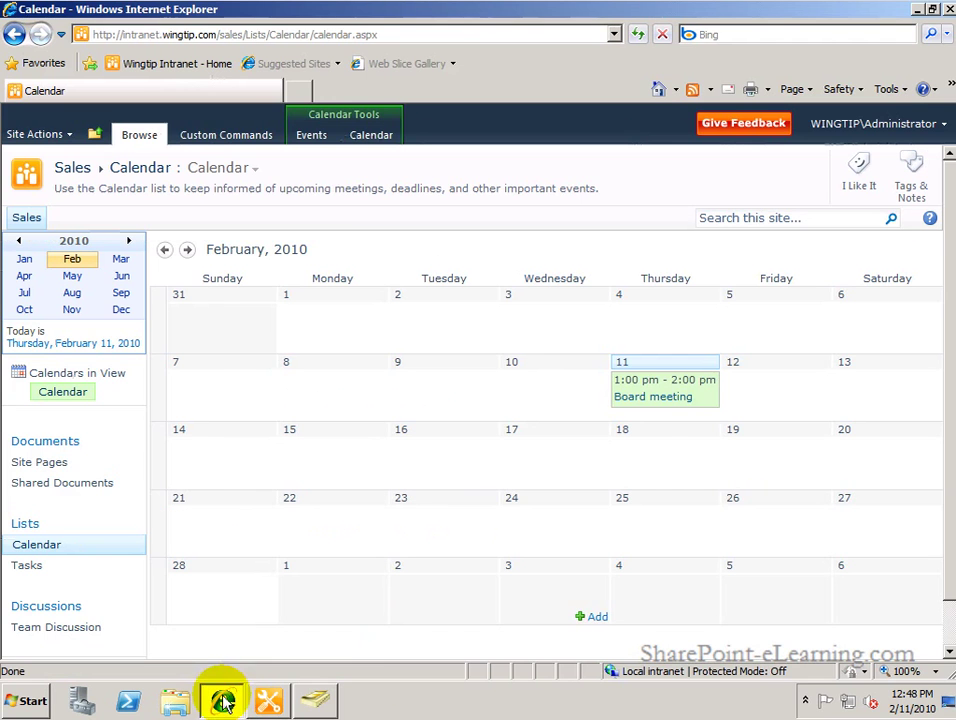
{"action": "left_click", "coordinate": [655, 404]}
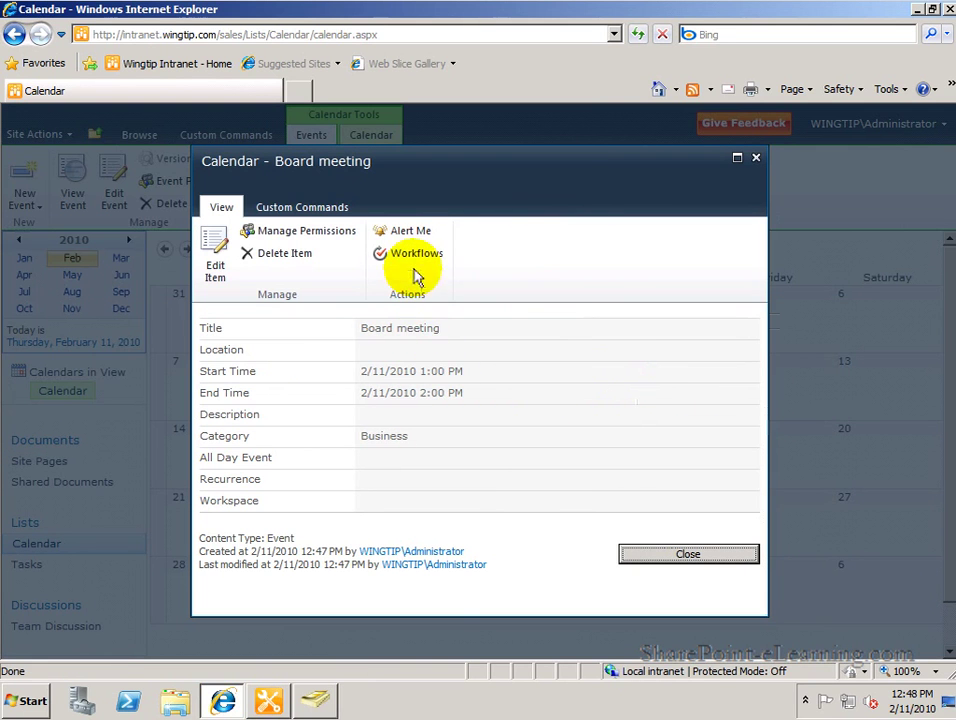
{"action": "left_click", "coordinate": [414, 256]}
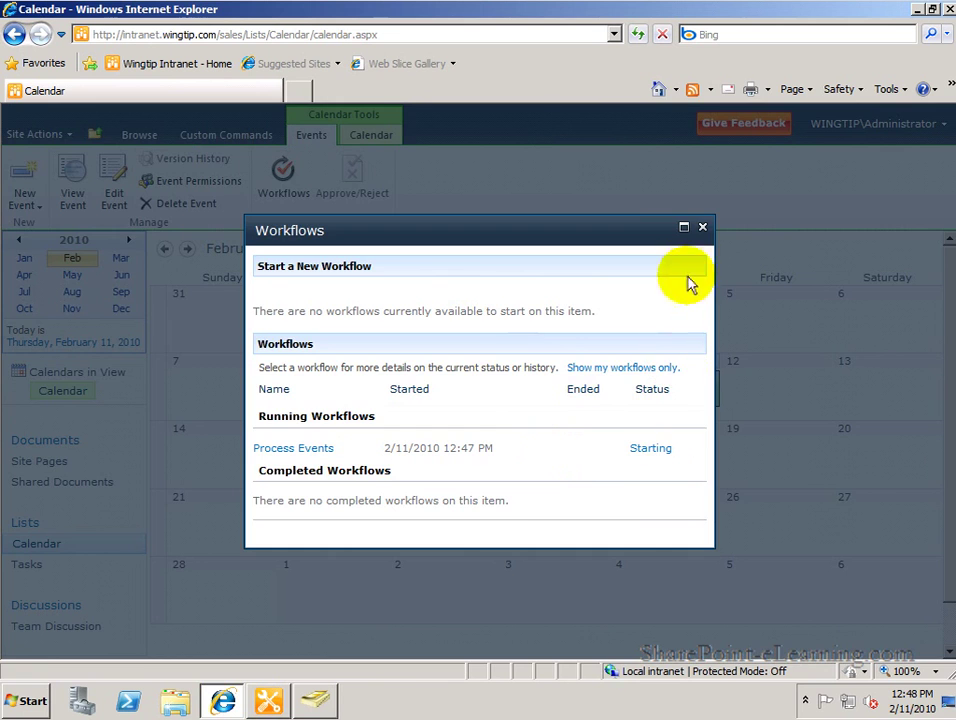
{"action": "left_click", "coordinate": [702, 227]}
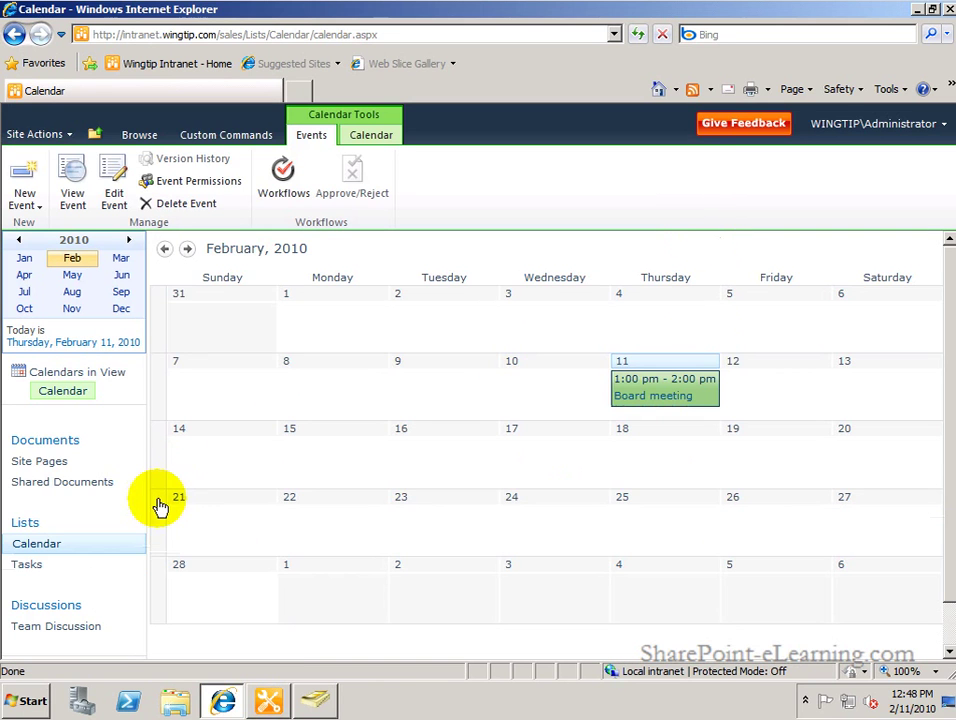
Open the Tasks list and sign in as the user assigned the Book Meeting Room task.
{"action": "left_click", "coordinate": [31, 570]}
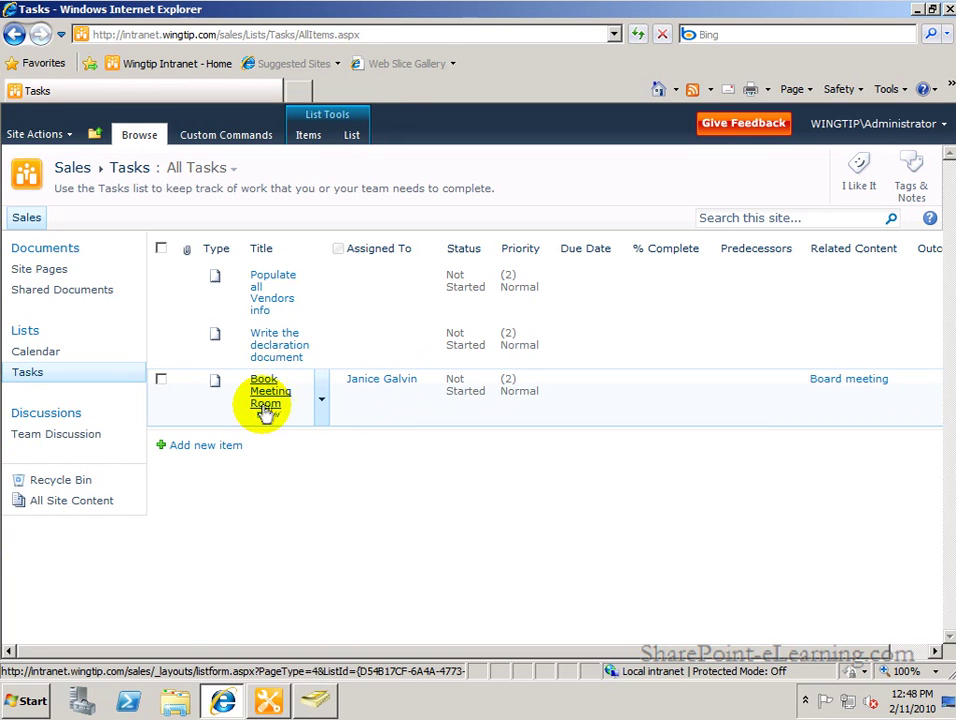
{"action": "left_click", "coordinate": [862, 123]}
{"action": "left_click", "coordinate": [828, 262]}
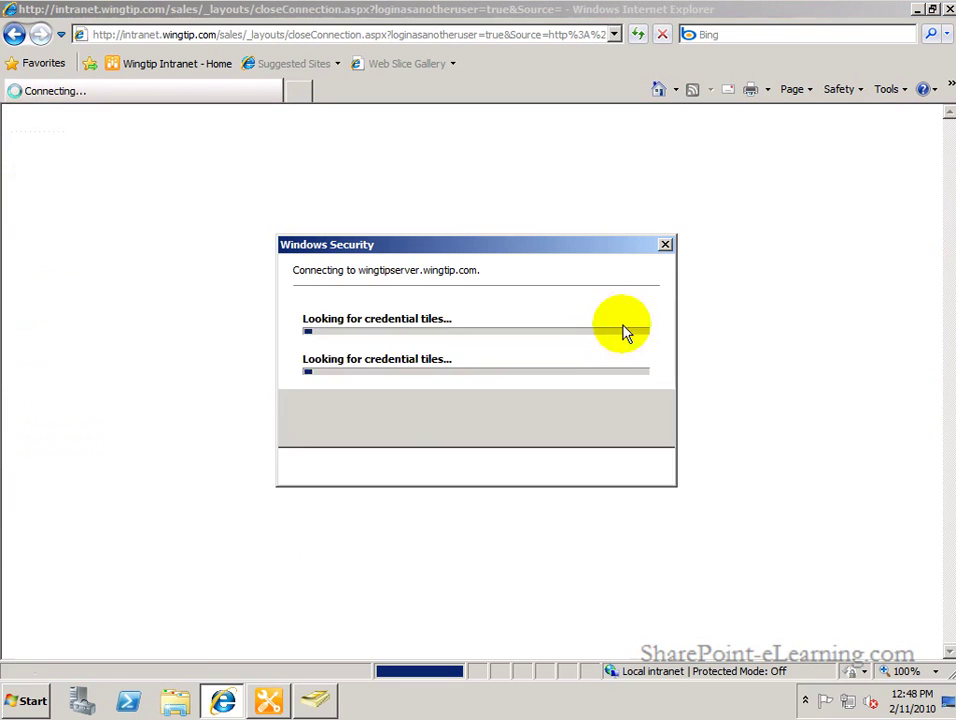
{"action": "left_click", "coordinate": [442, 410]}
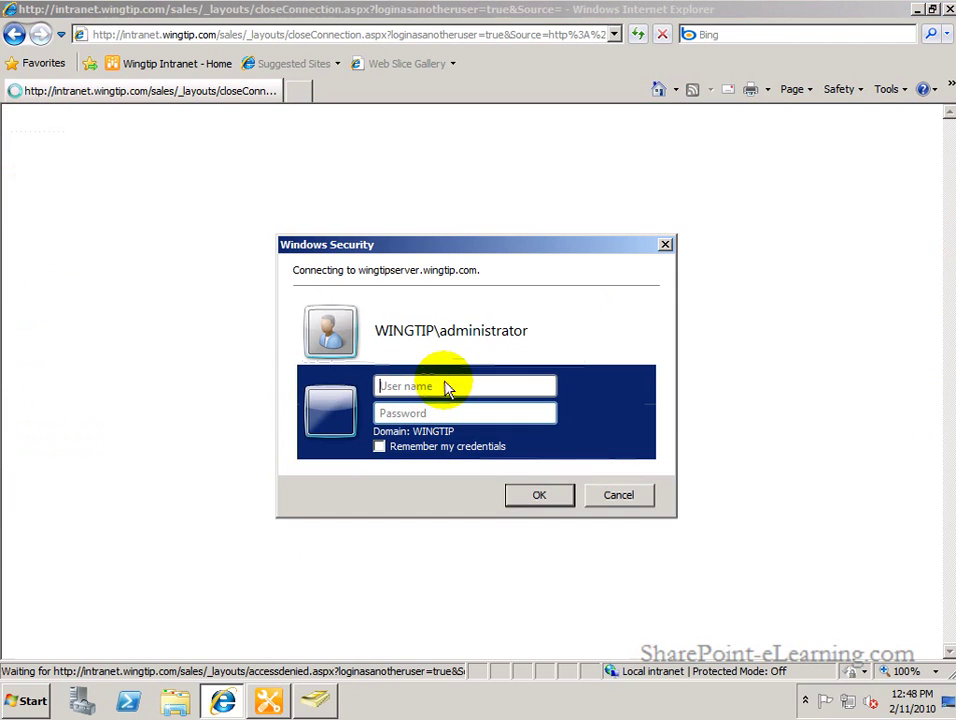
{"action": "type", "text": "janice"}
{"action": "key", "text": "Tab"}
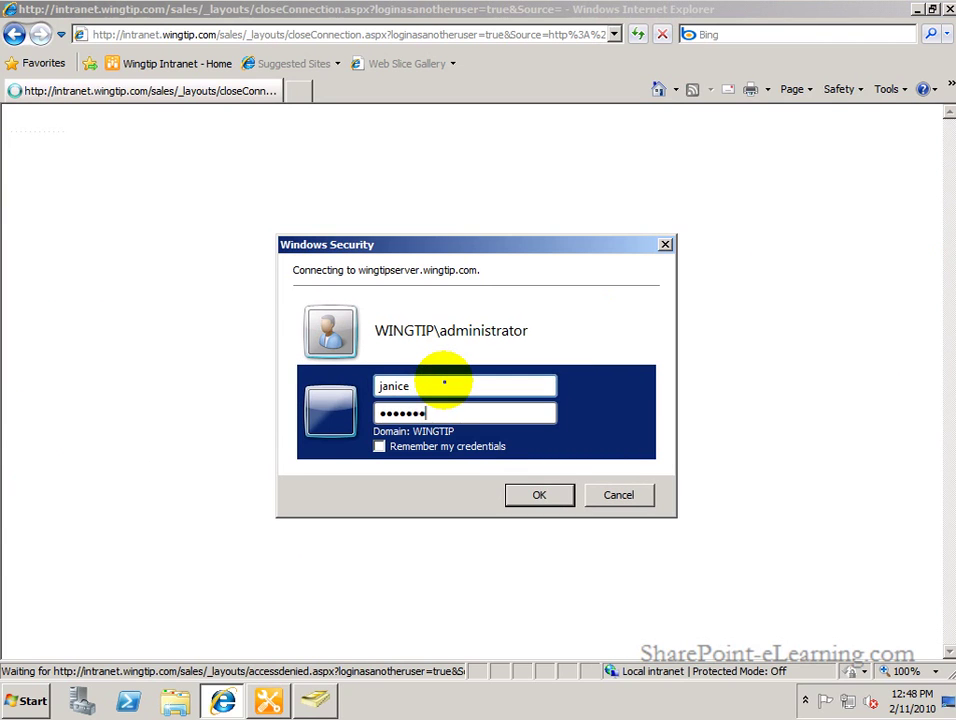
{"action": "key", "text": "Return"}
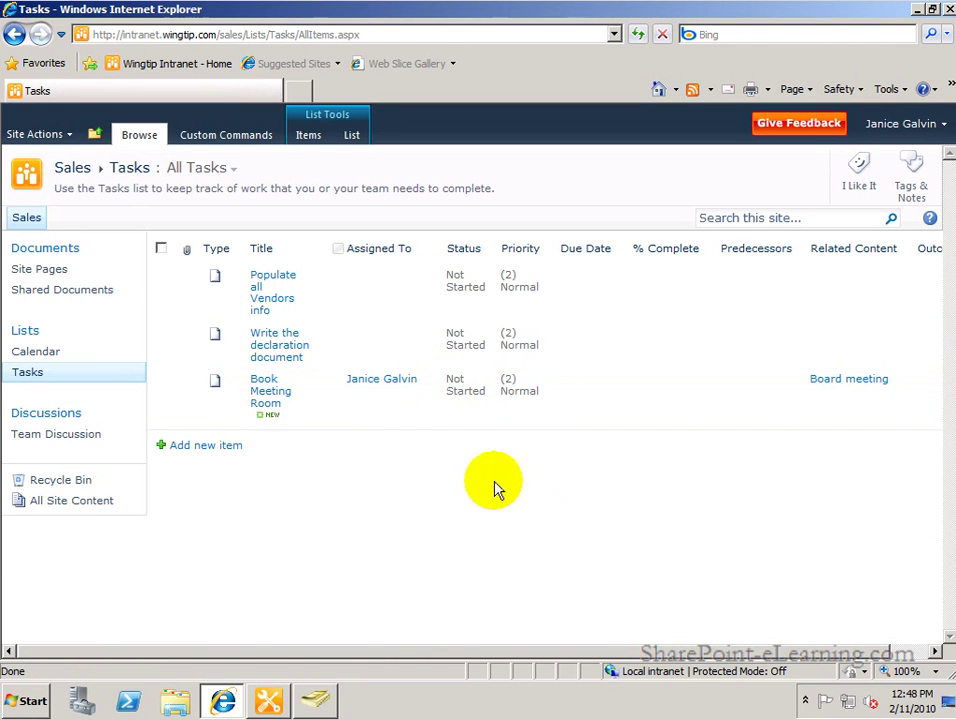
Complete the Book Meeting Room task, then sign back in as administrator with the account password.
{"action": "left_click", "coordinate": [266, 400]}
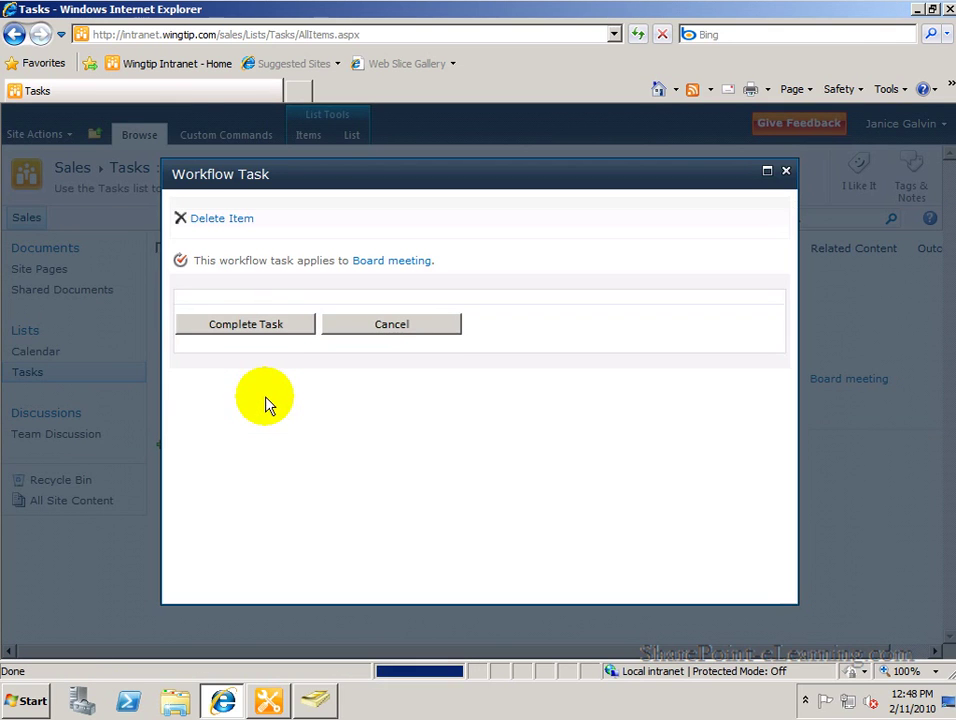
{"action": "left_click", "coordinate": [283, 325]}
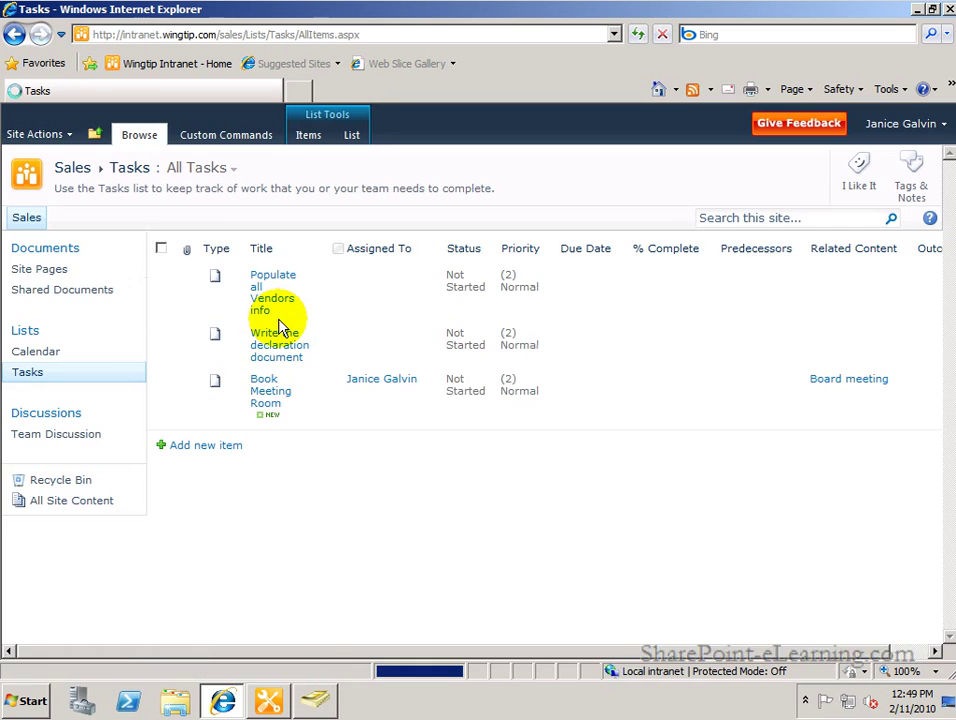
{"action": "left_click", "coordinate": [903, 126]}
{"action": "left_click", "coordinate": [857, 250]}
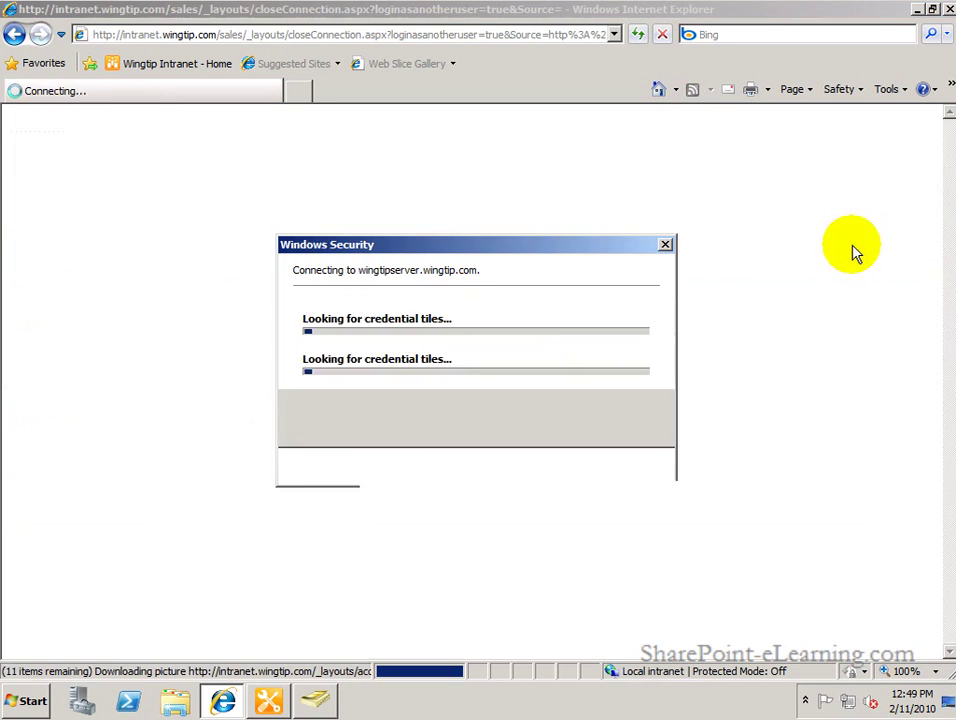
{"action": "left_click", "coordinate": [598, 418]}
{"action": "type", "text": "ad"}
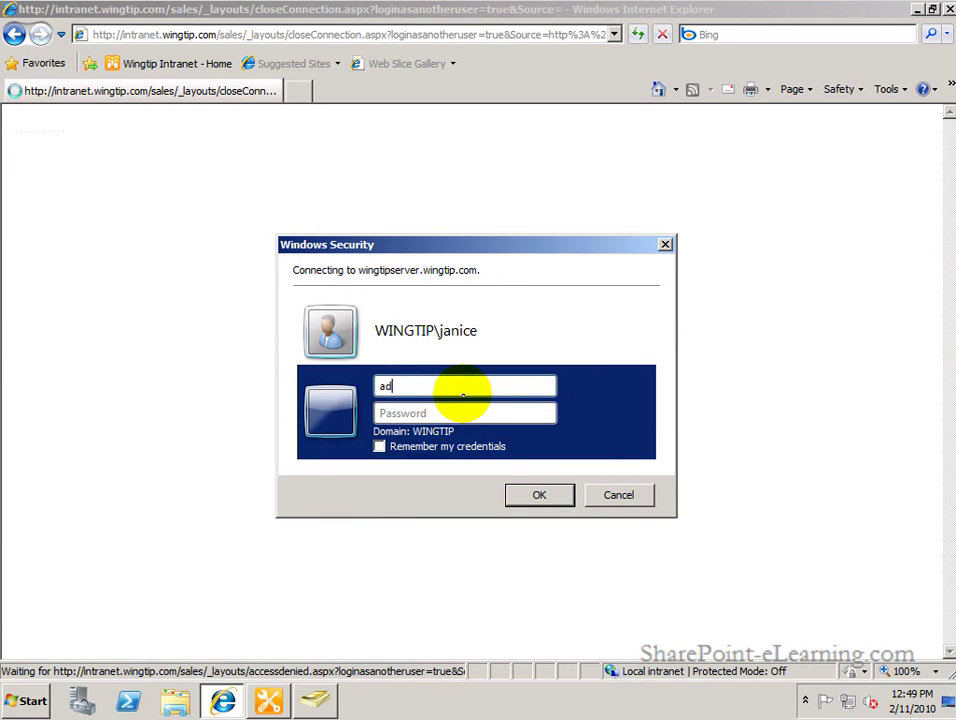
{"action": "type", "text": "ministrator"}
{"action": "key", "text": "Tab"}
{"action": "type", "text": "pa"}
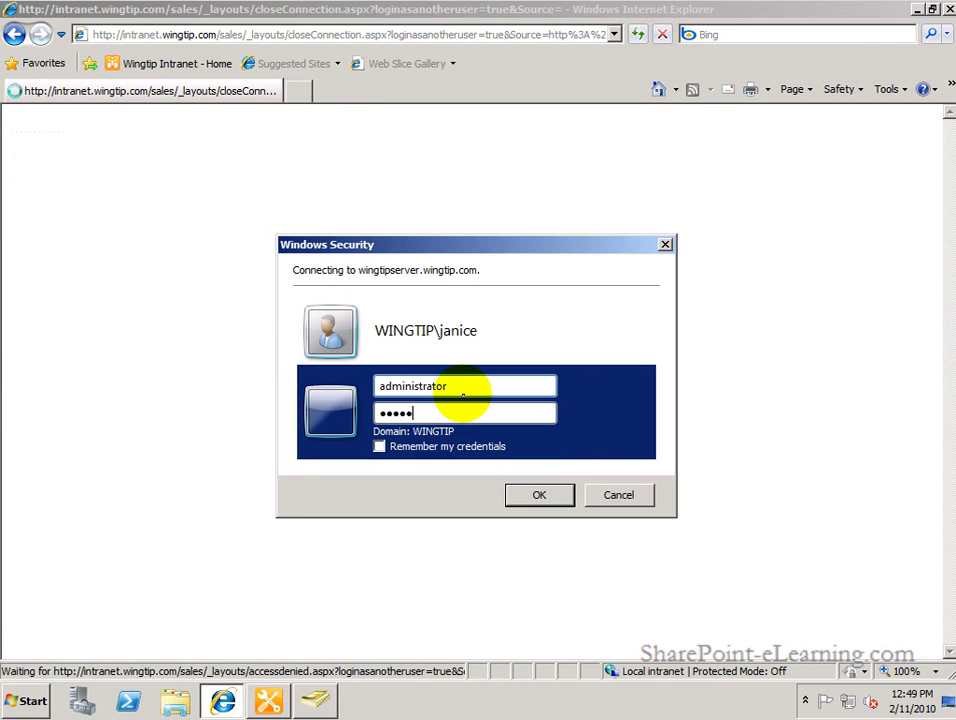
{"action": "type", "text": "ss@word1"}
{"action": "key", "text": "Return"}
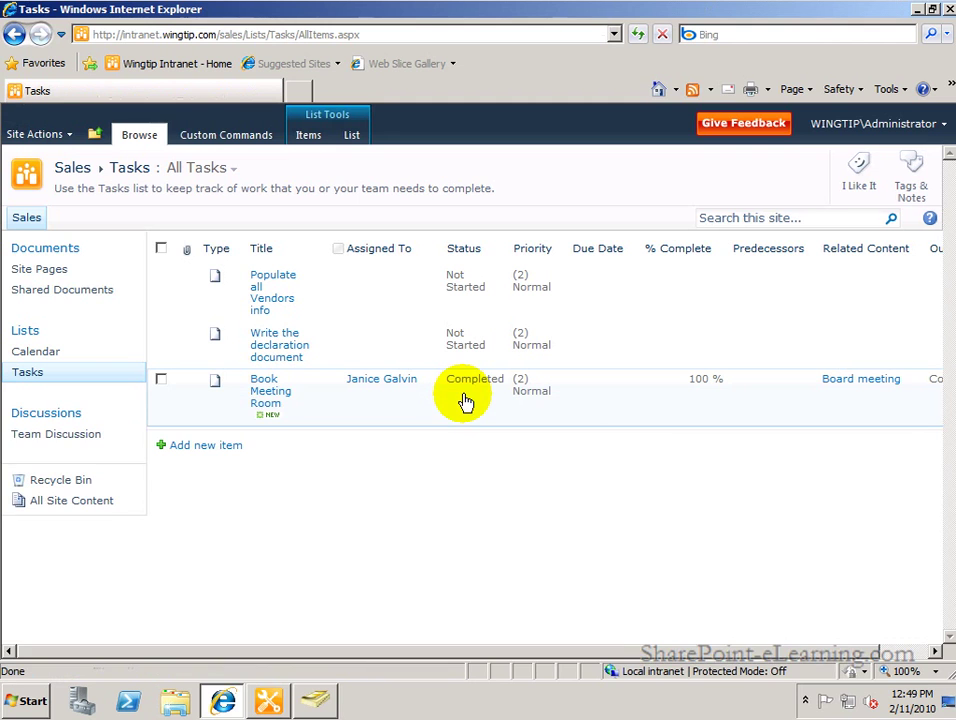
Open the Board meeting event from the Calendar and view its Process Events workflow history.
{"action": "left_click", "coordinate": [40, 352]}
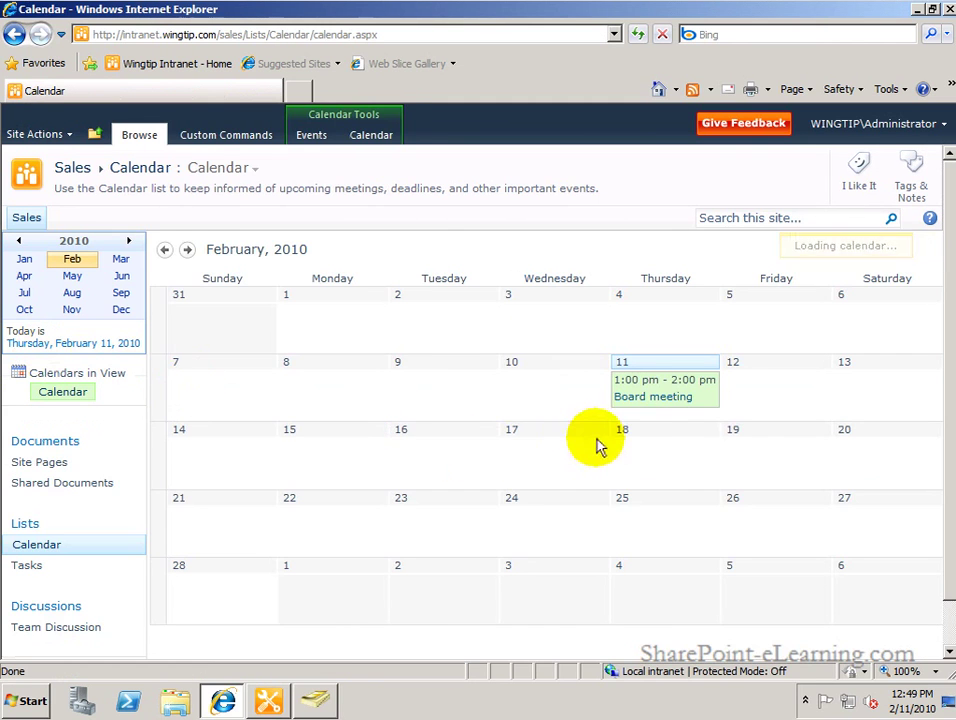
{"action": "left_click", "coordinate": [660, 400]}
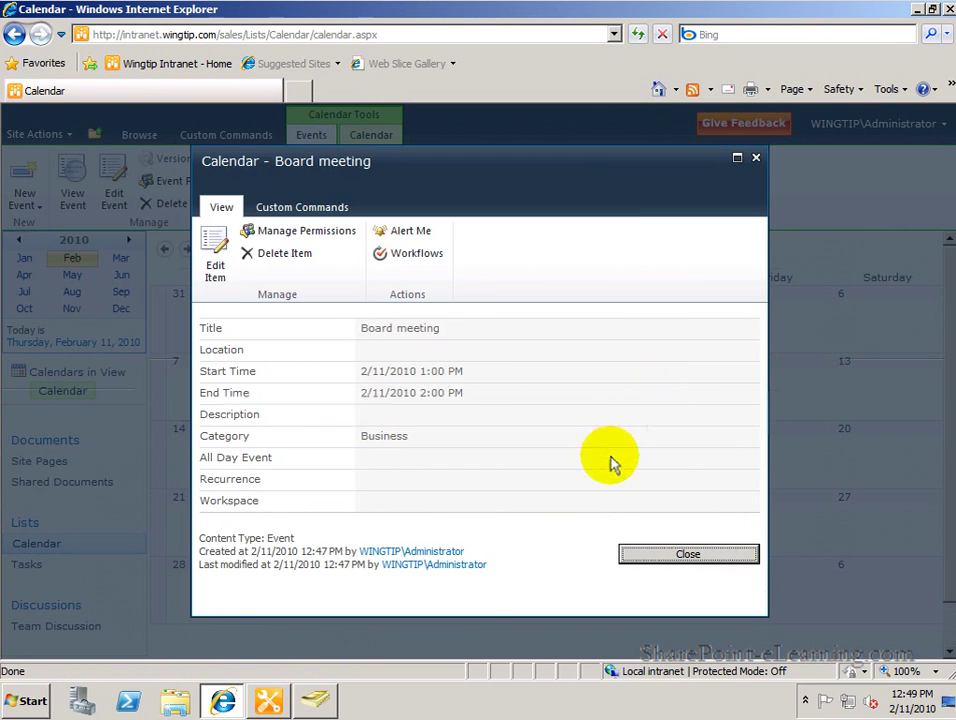
{"action": "left_click", "coordinate": [420, 262]}
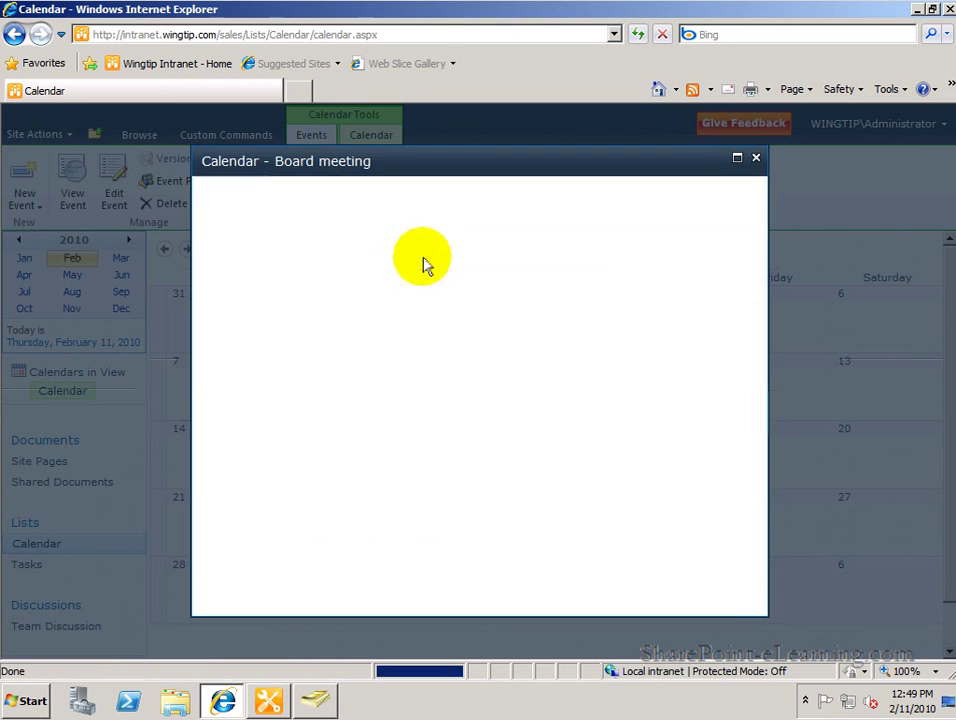